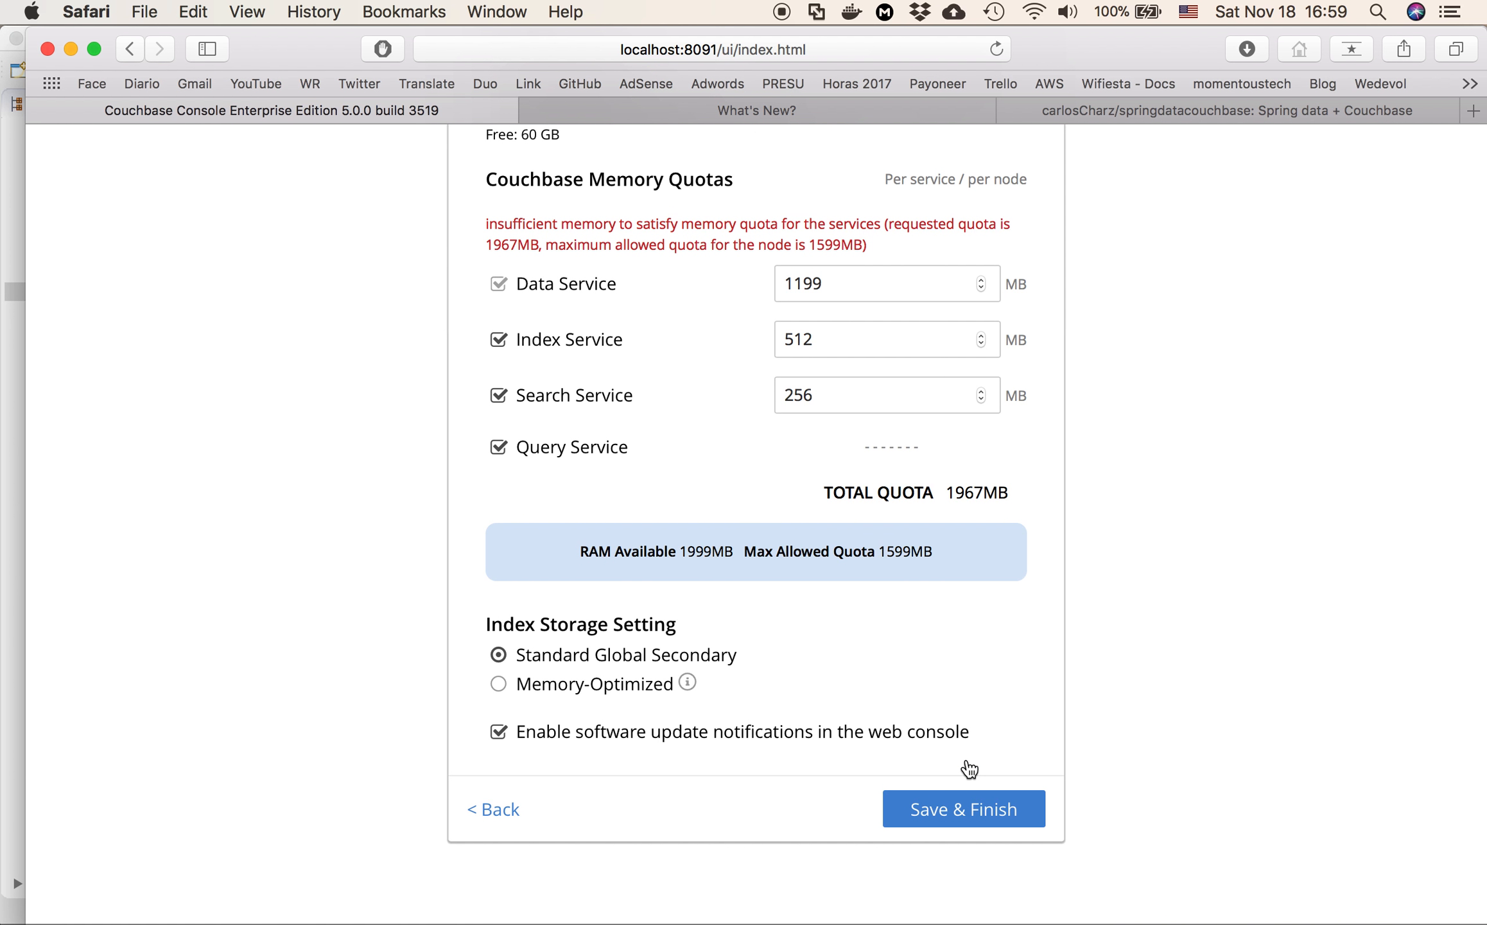
Set the Data Service memory quota to 256 MB and finish the cluster configuration
double_click(840, 283)
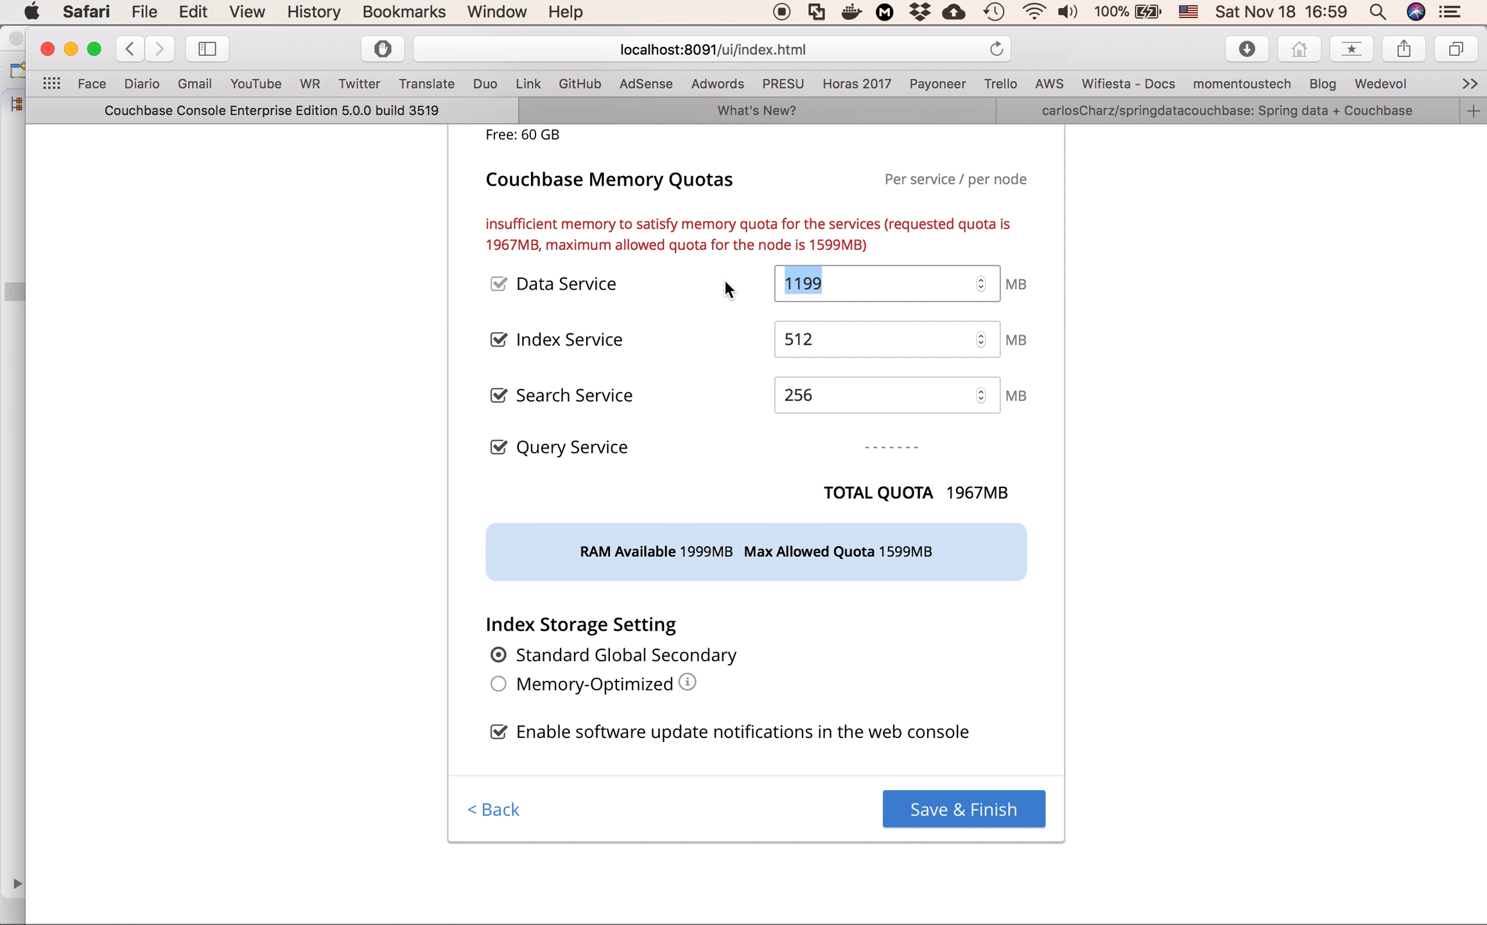
text(256)
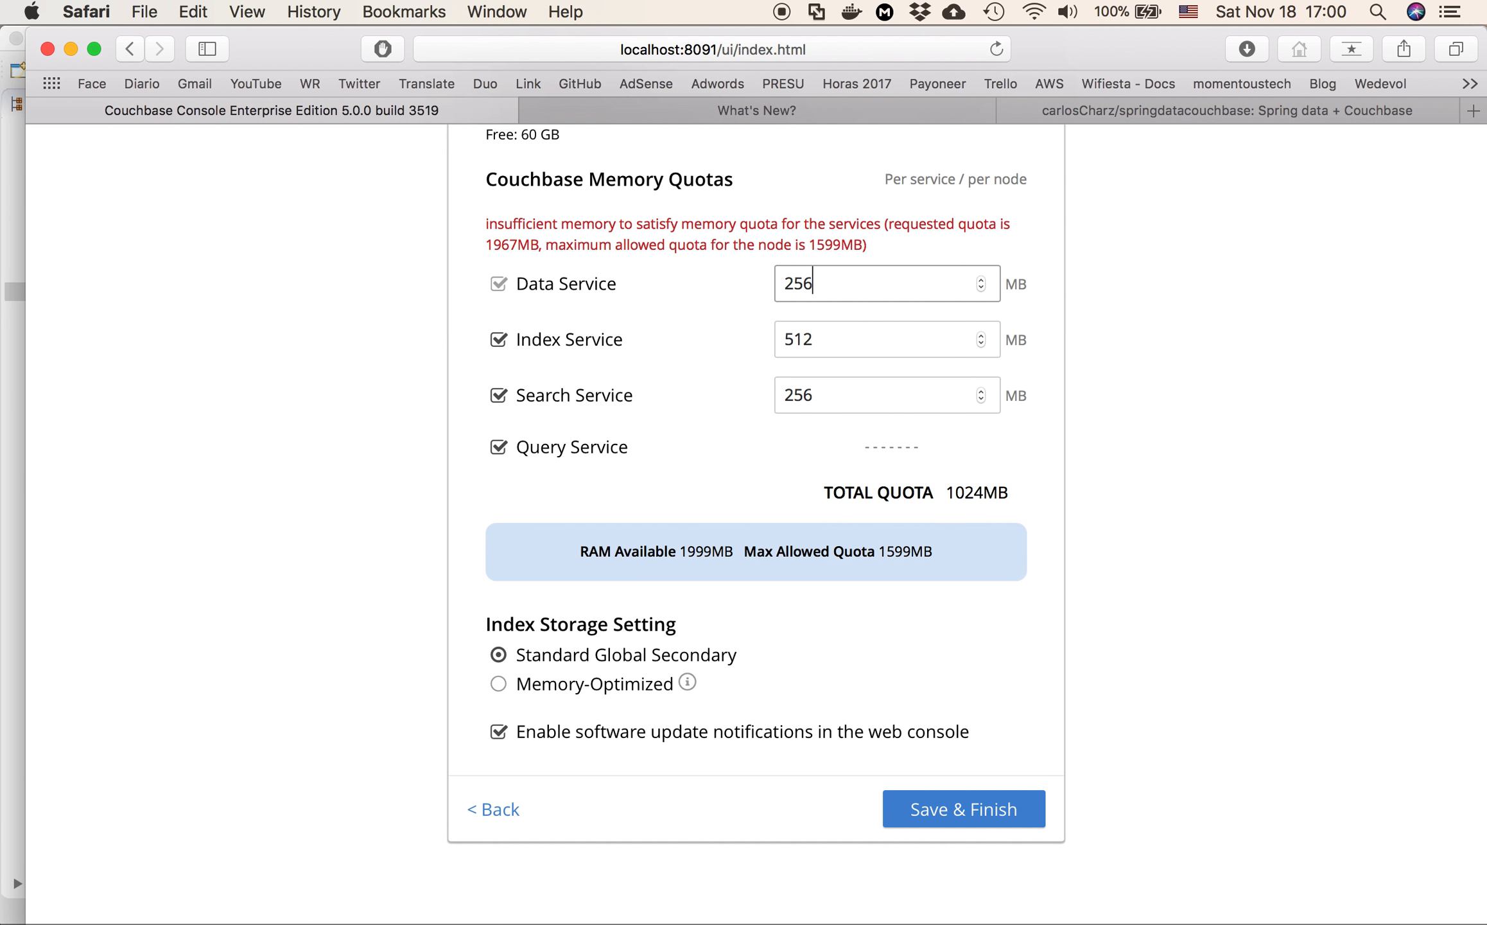
click(926, 810)
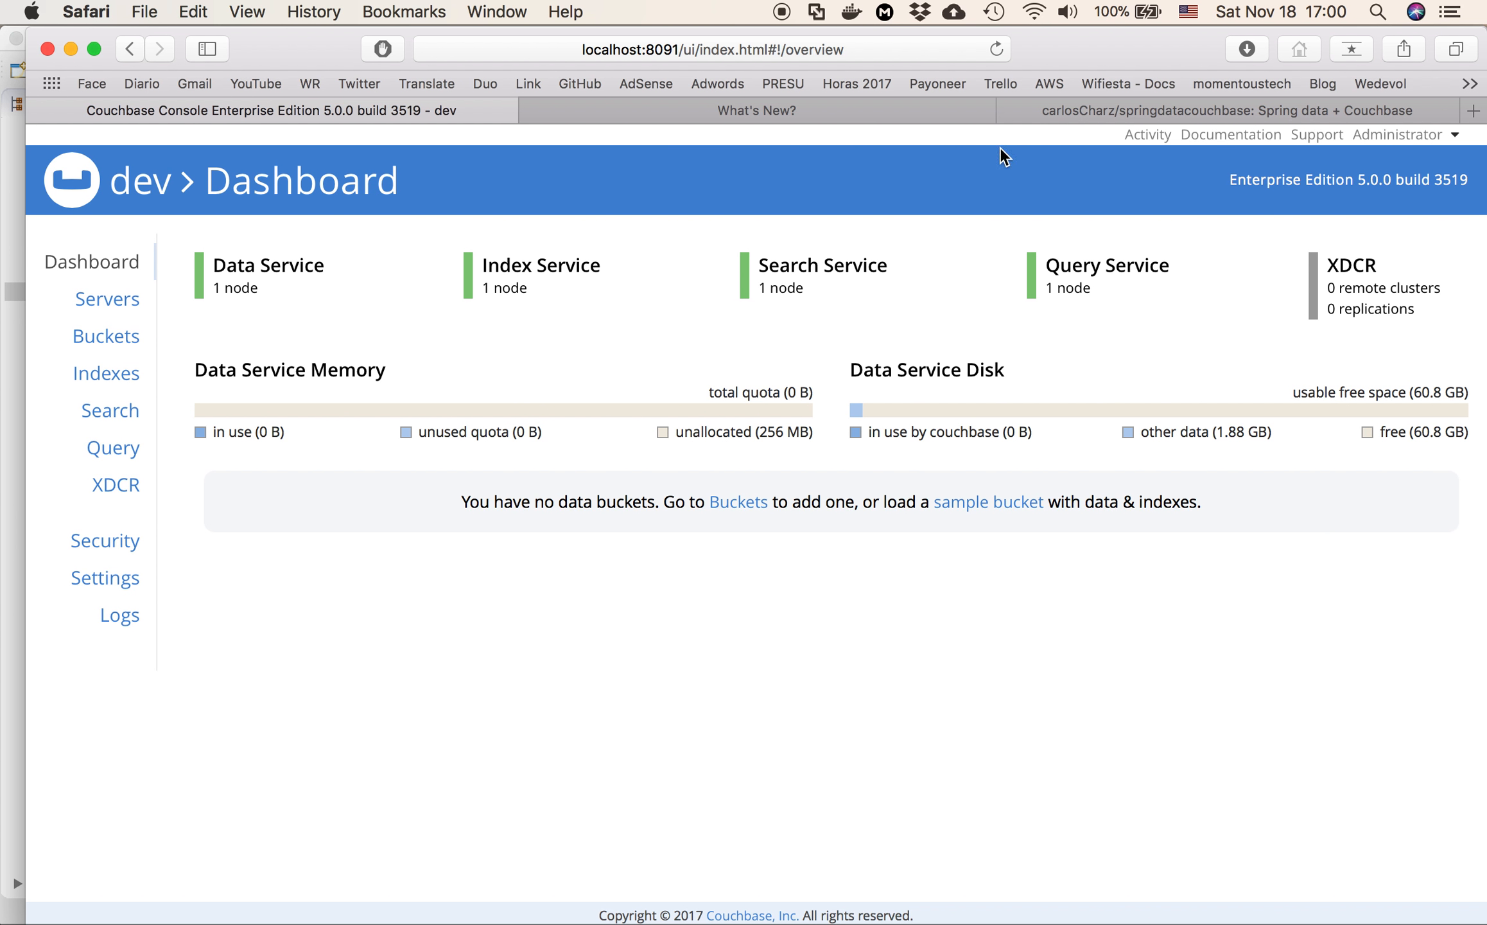
Read the Couchbase Server 5.0 What's New documentation, covering RBAC, full text search and the N1QL enhancements
click(827, 110)
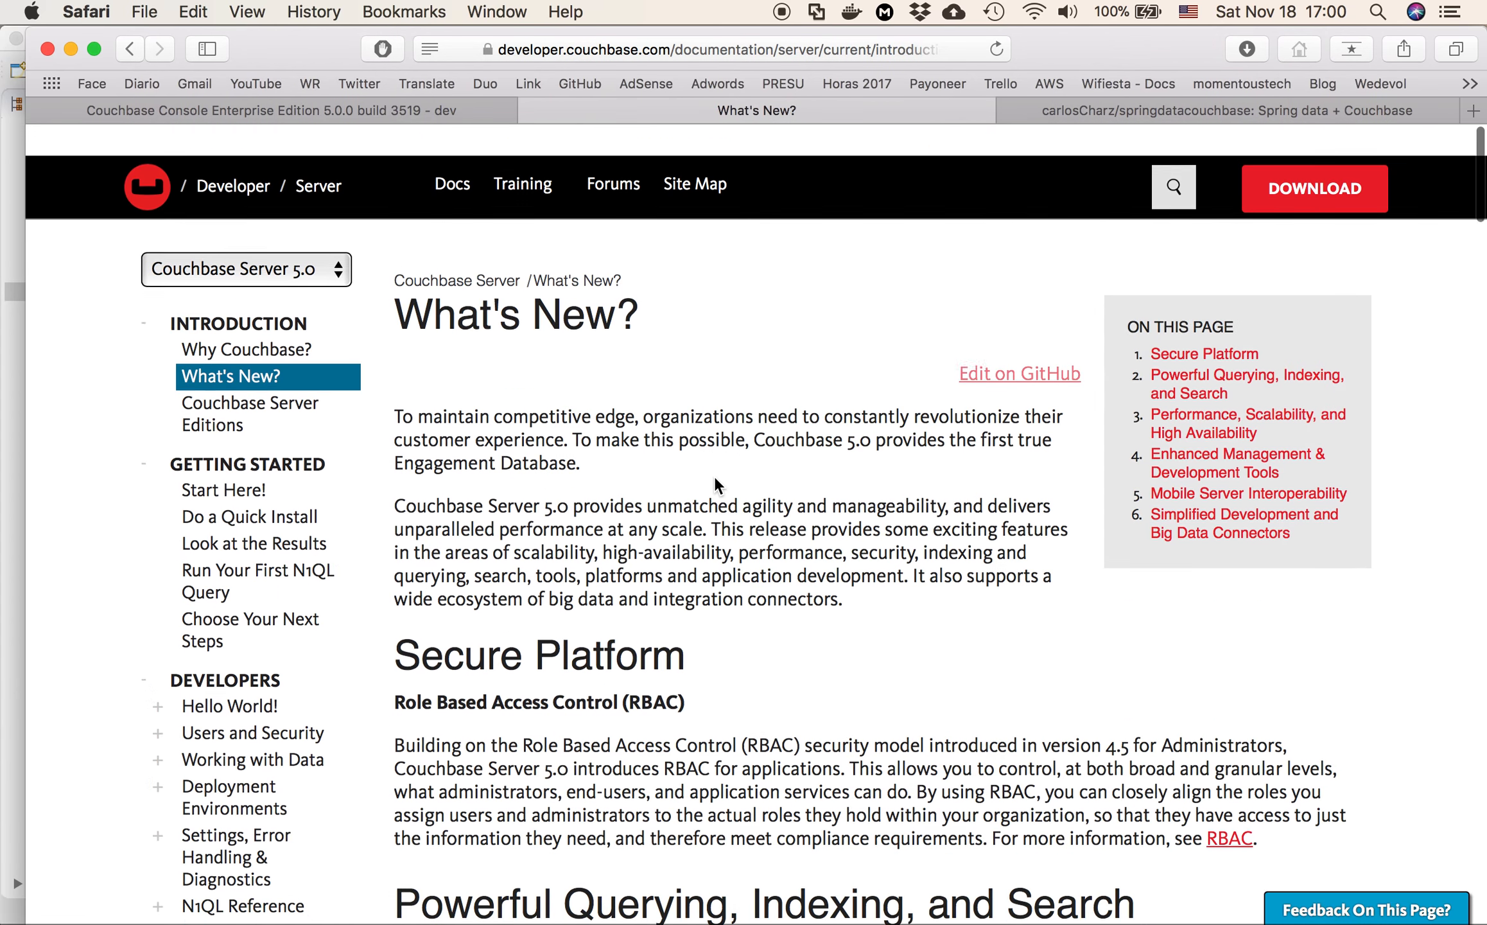
scroll(714, 483, down, 1)
scroll(715, 475, down, 5)
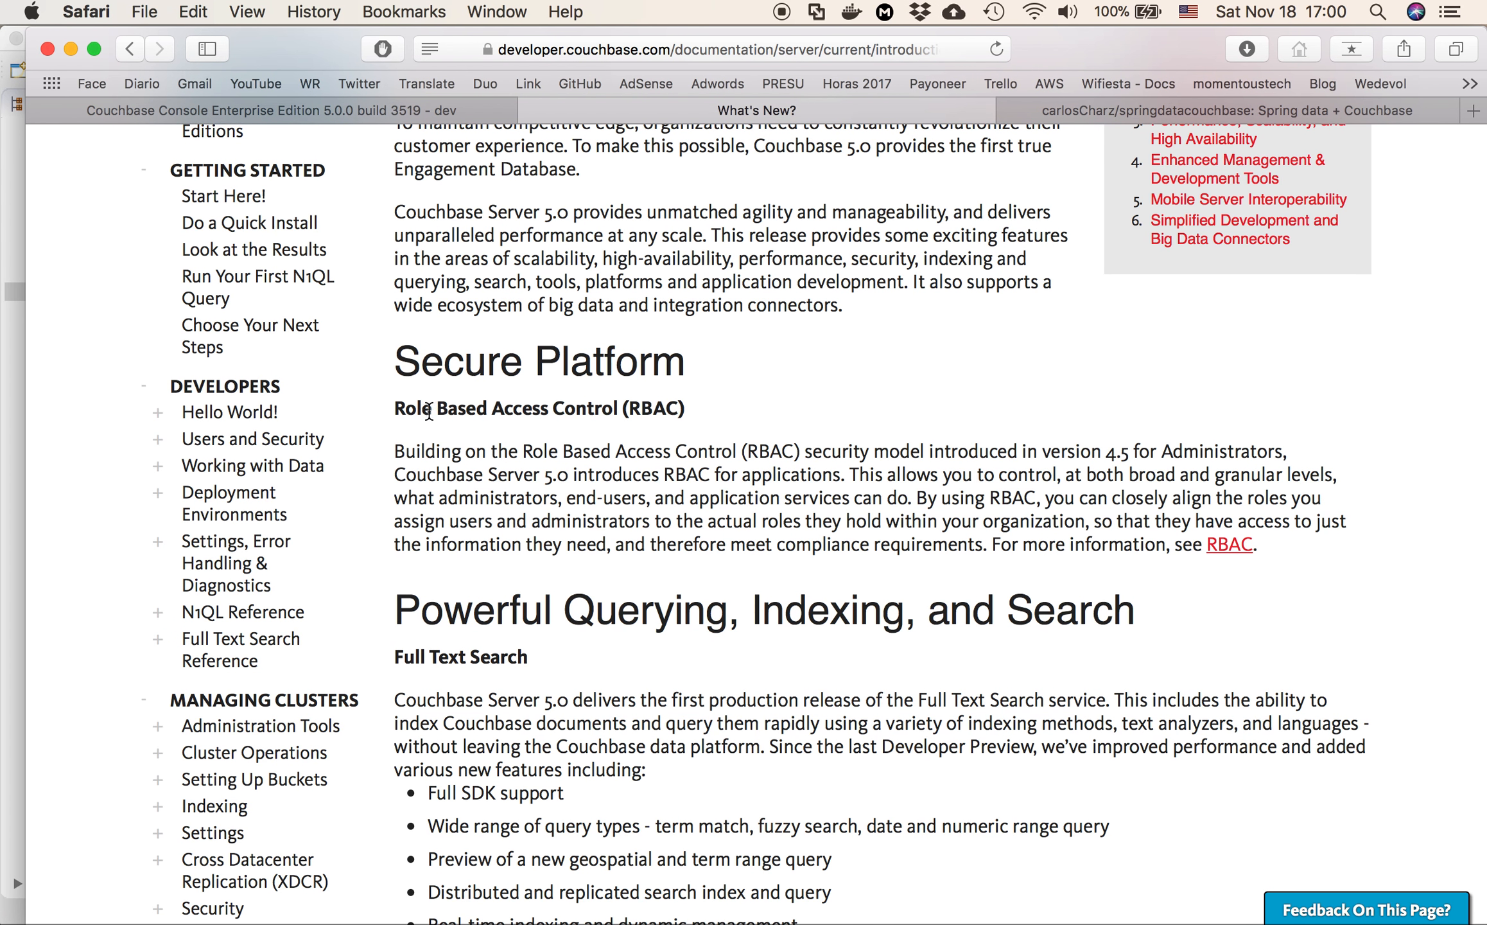
scroll(551, 420, down, 2)
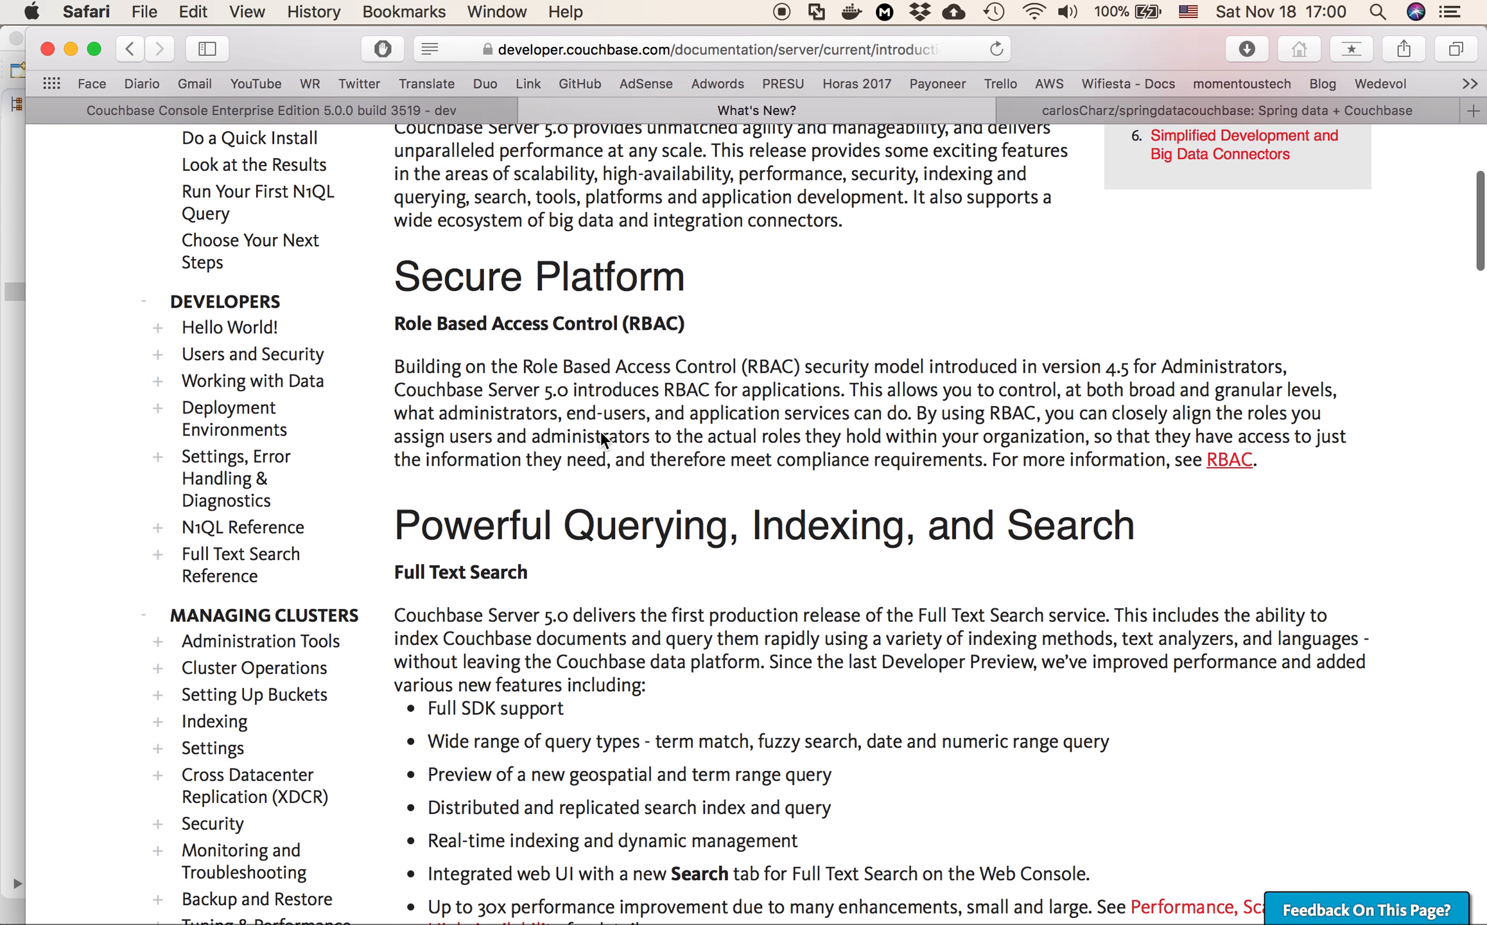
scroll(601, 431, down, 6)
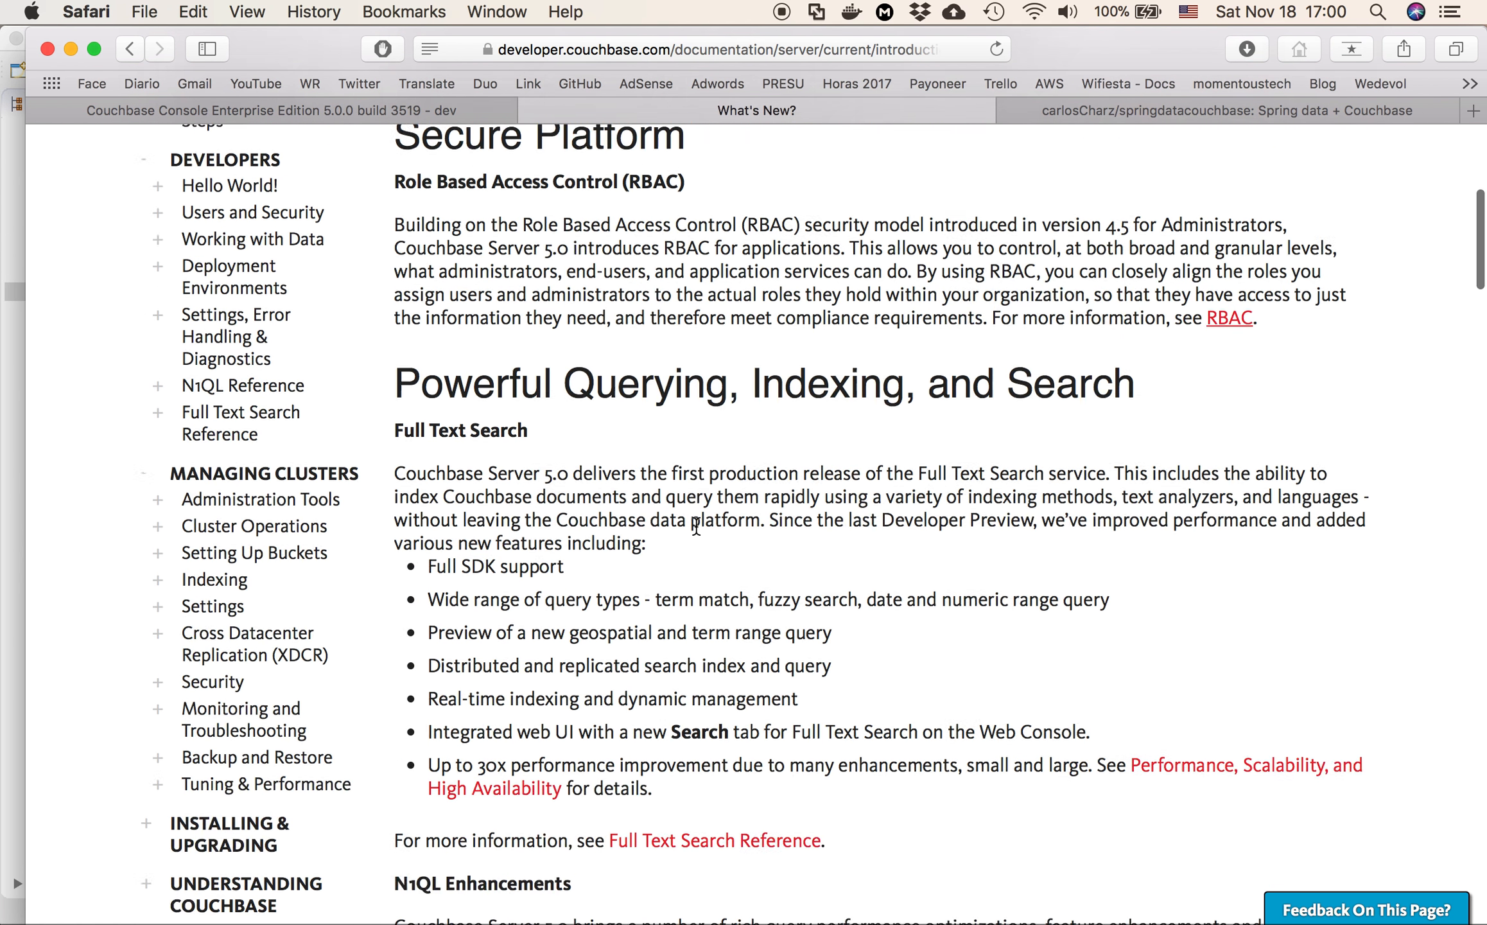
scroll(501, 369, down, 10)
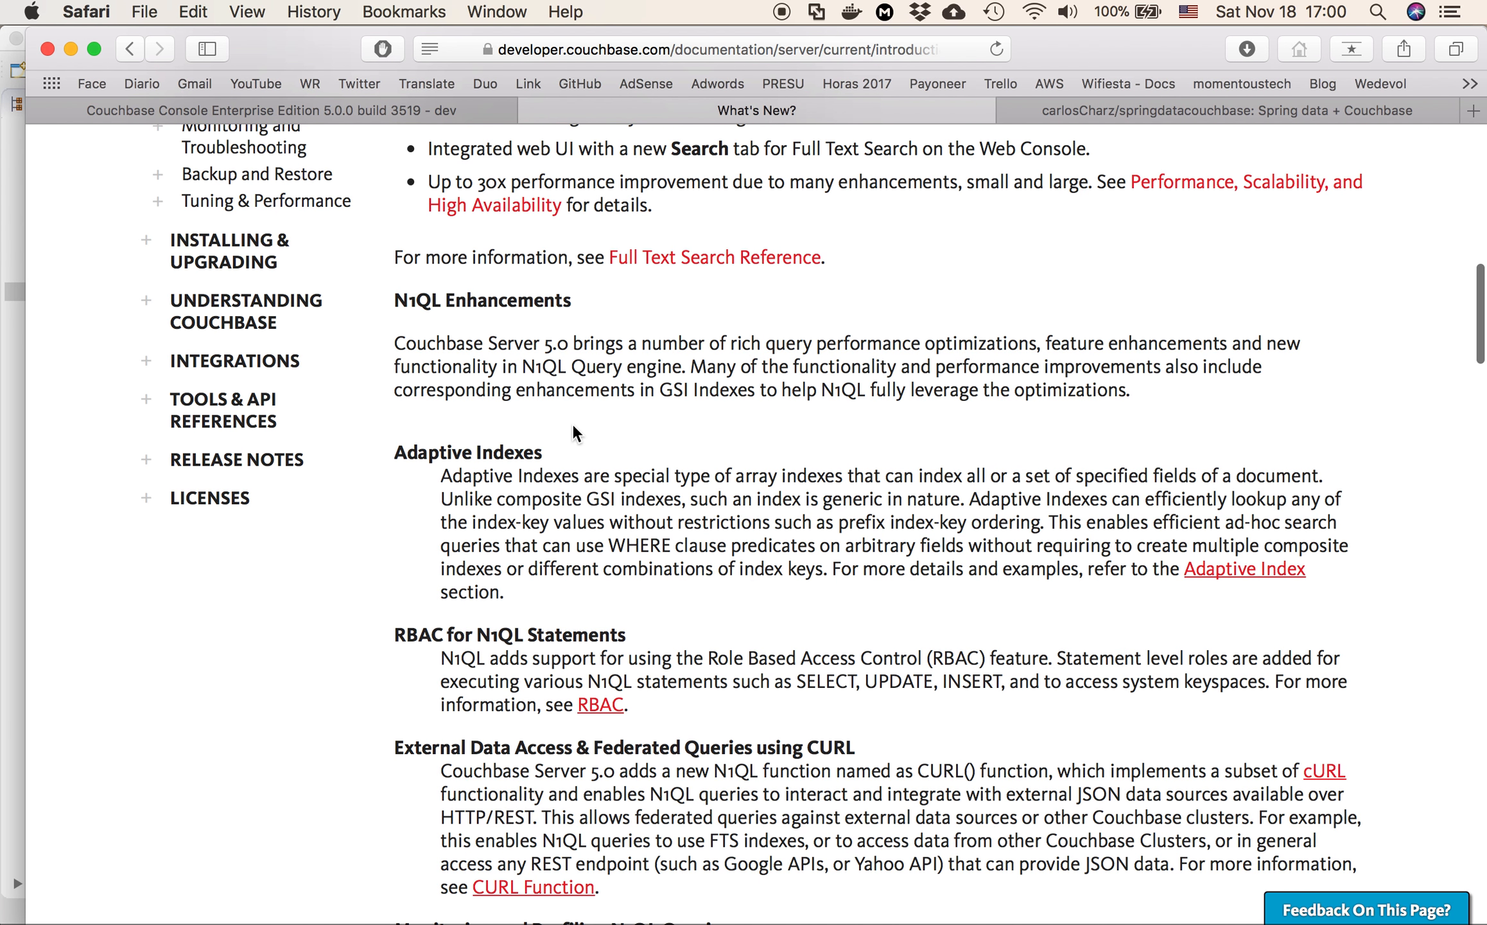
scroll(573, 425, down, 2)
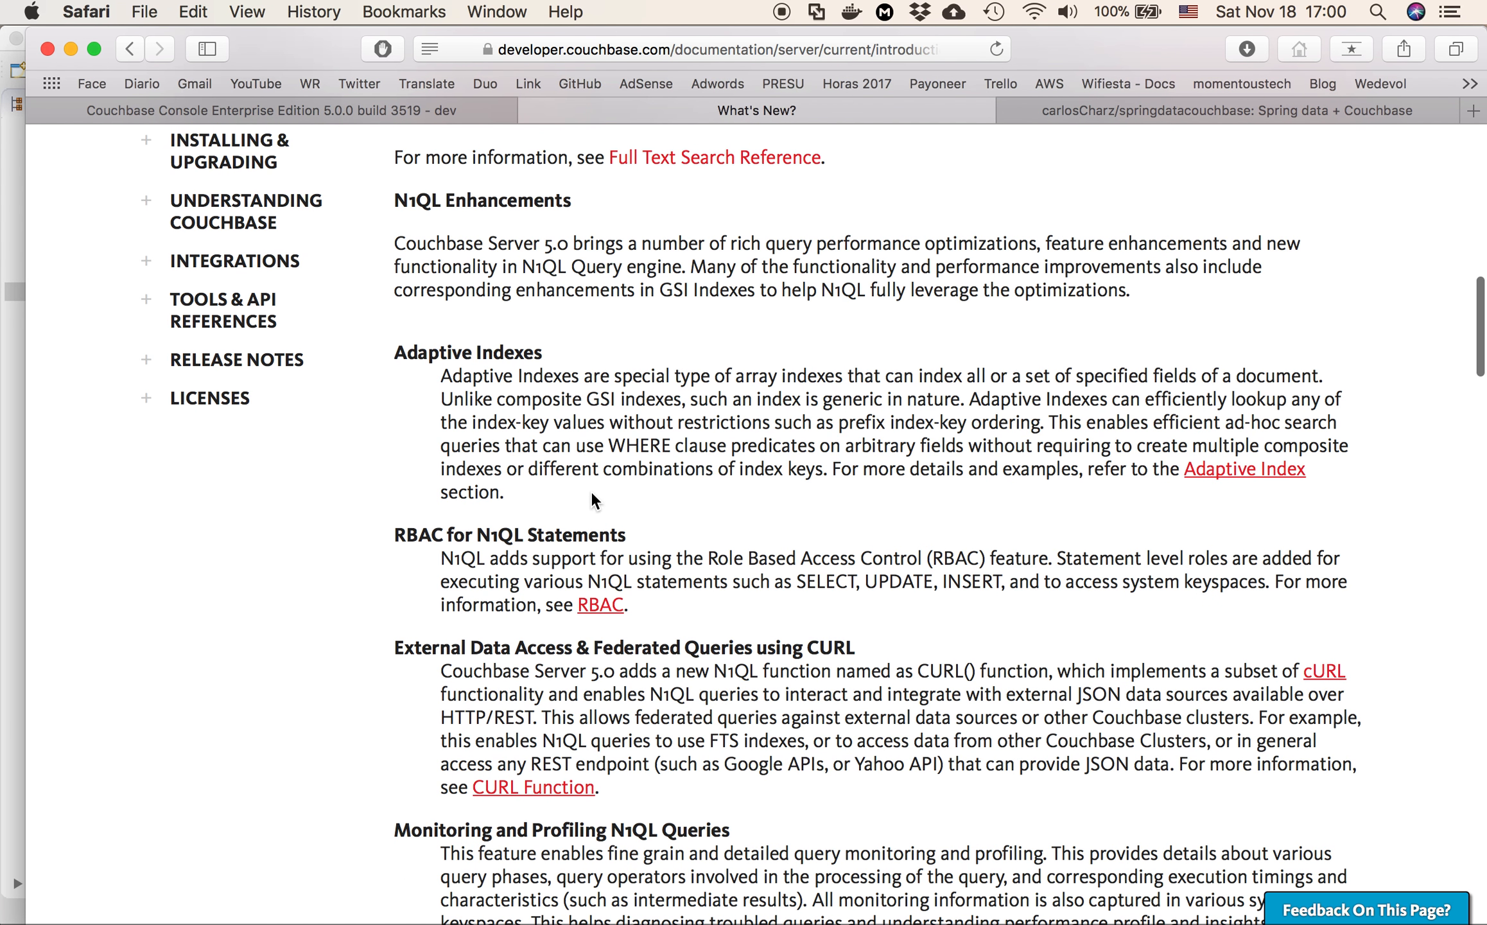
scroll(591, 493, down, 10)
scroll(591, 492, up, 20)
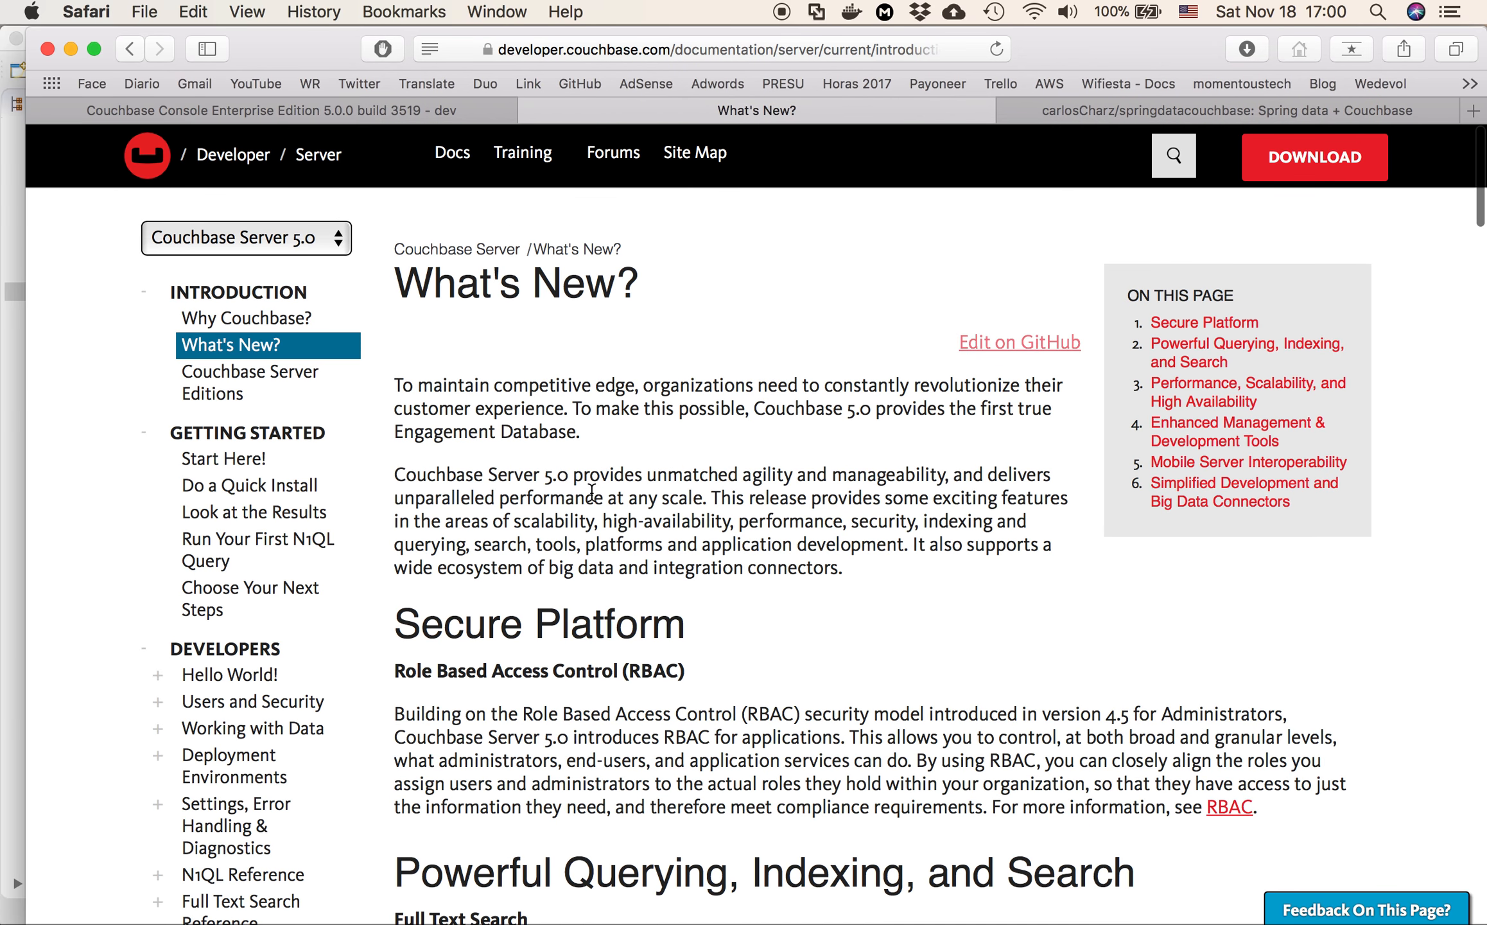
Review the springdatacouchbase GitHub README, including its exposed methods and the Couchbase 5 documentation notes
click(1206, 118)
scroll(680, 533, down, 8)
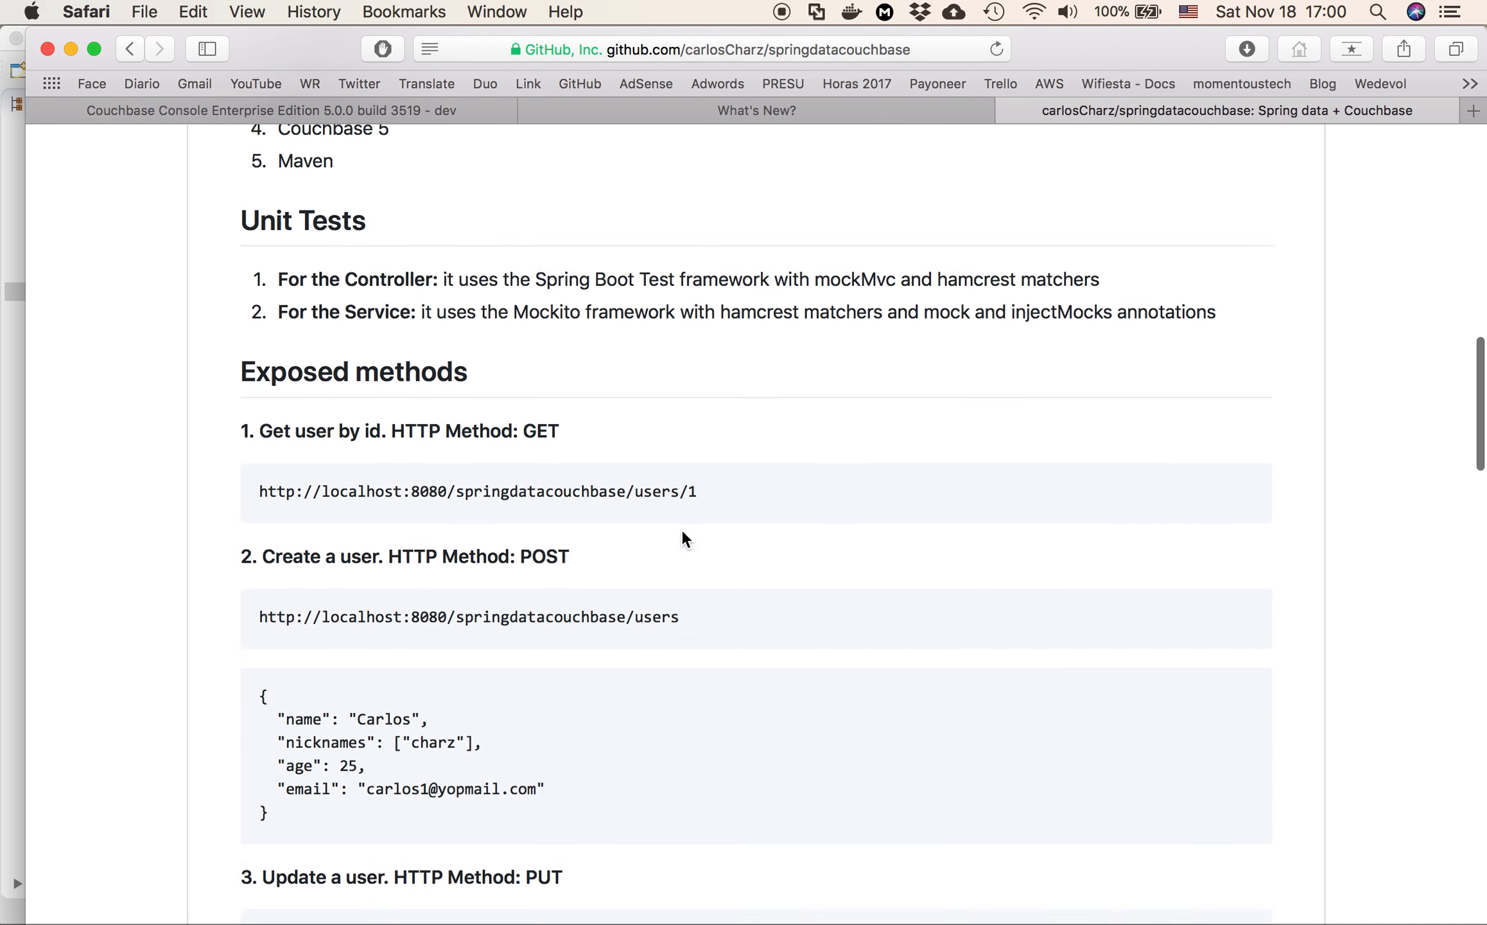
scroll(681, 533, down, 20)
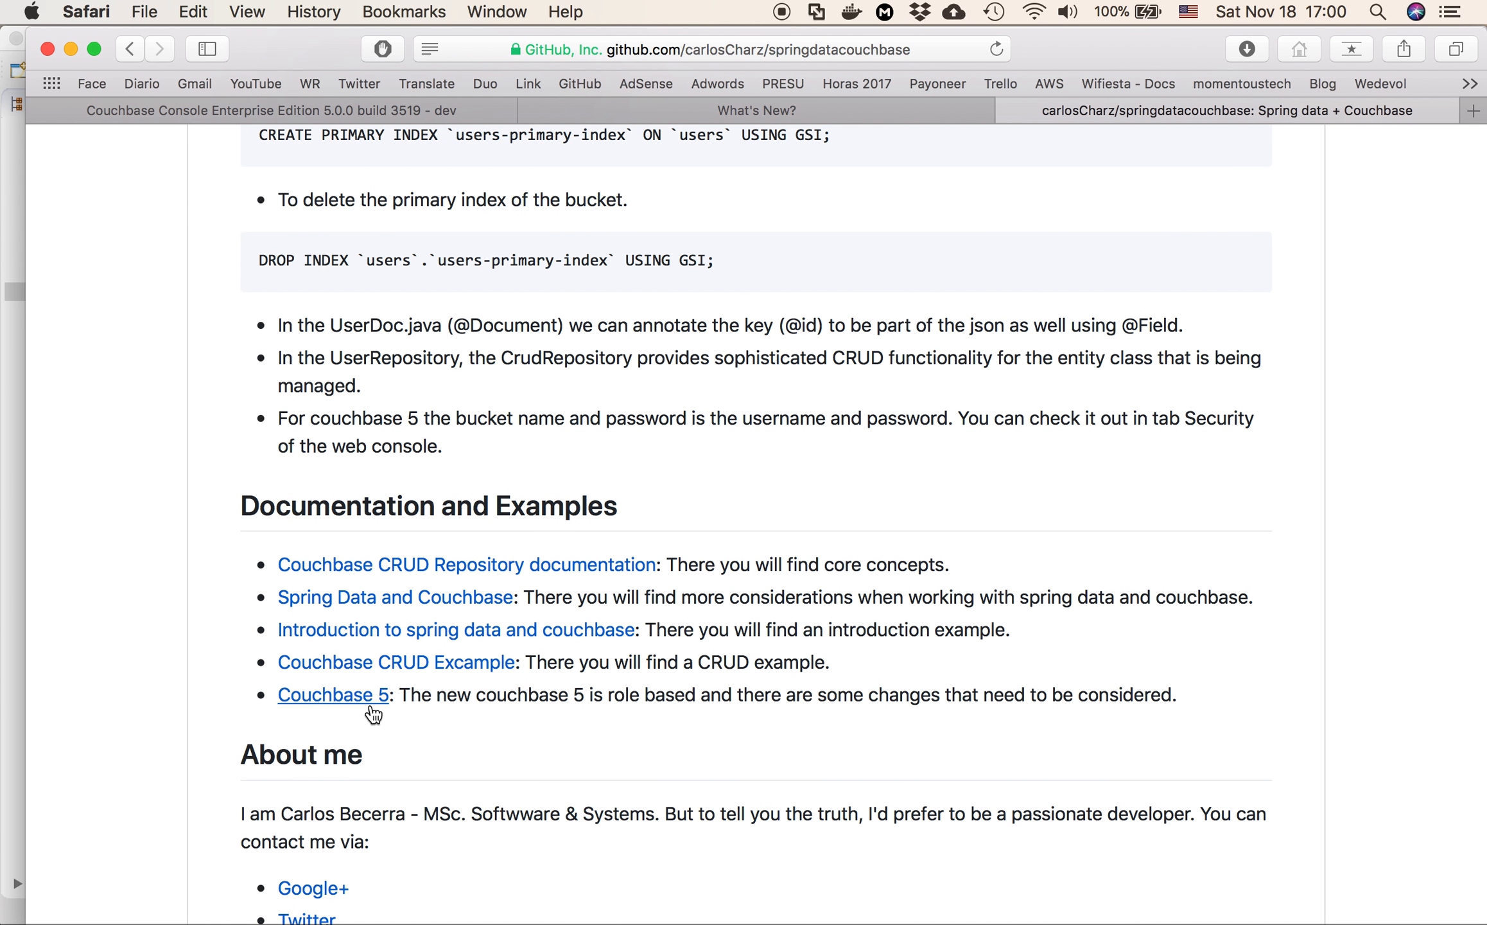
scroll(505, 602, up, 4)
scroll(505, 602, up, 20)
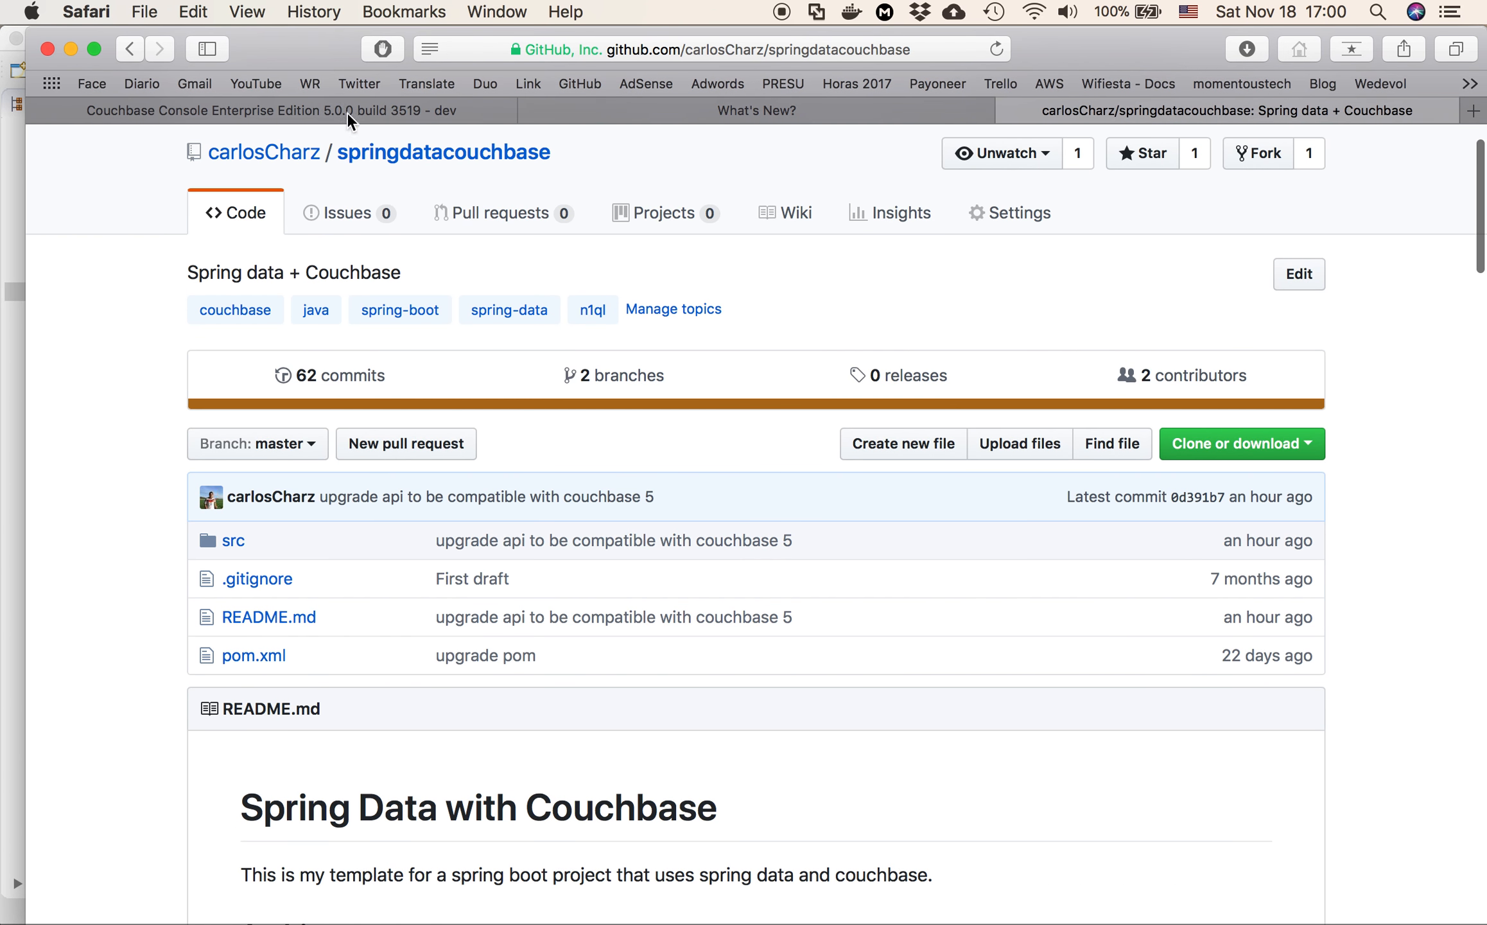
Return to the Couchbase console and view the cluster's Indexes and Buckets pages
click(344, 110)
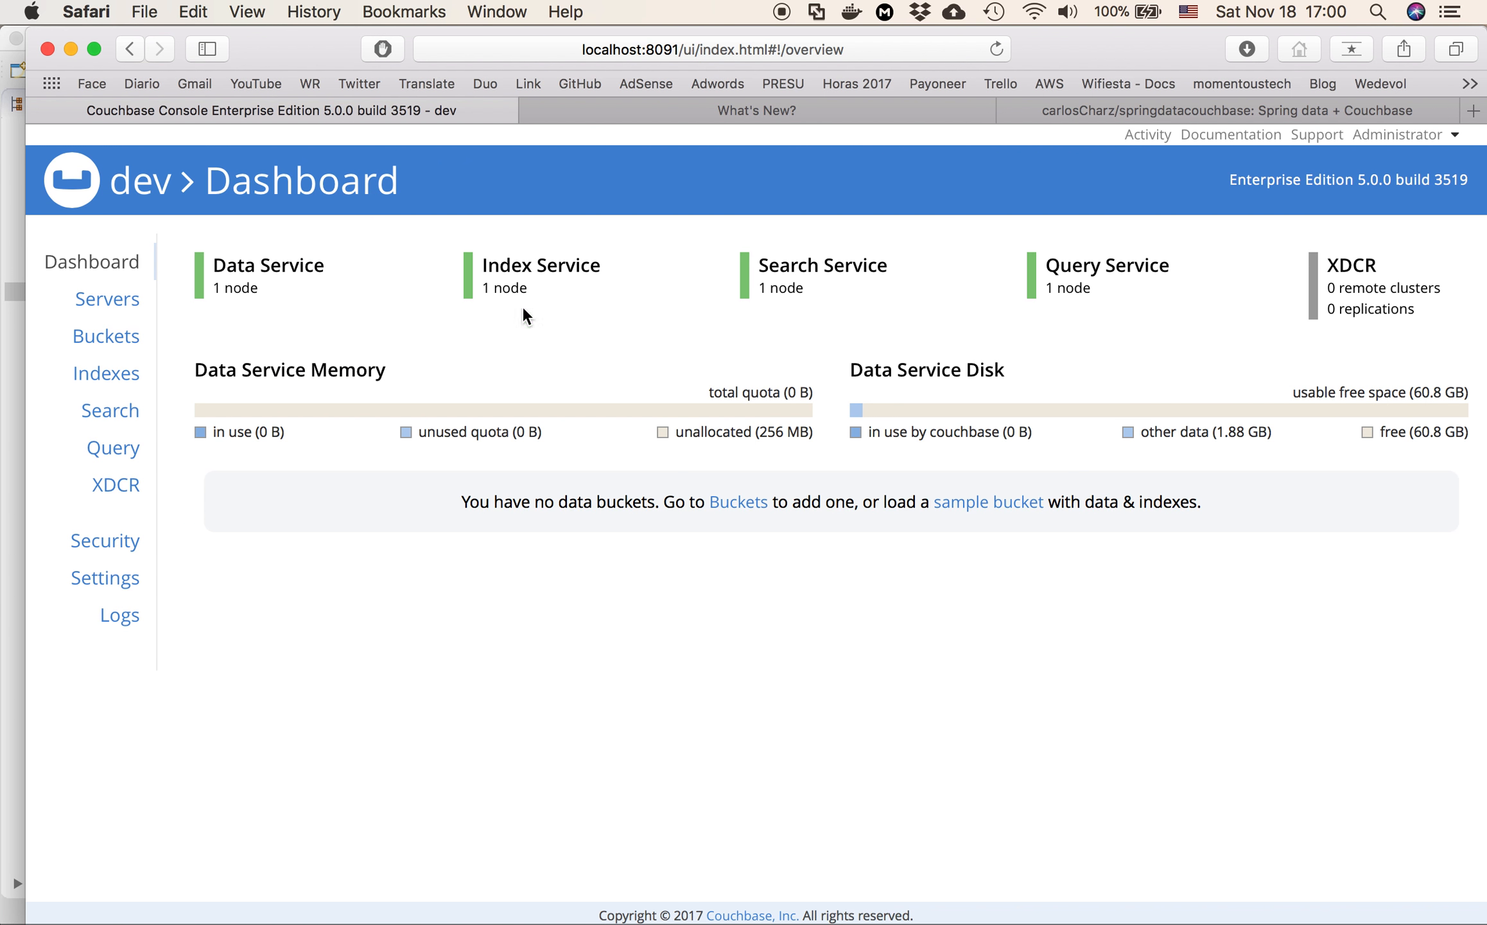
click(122, 374)
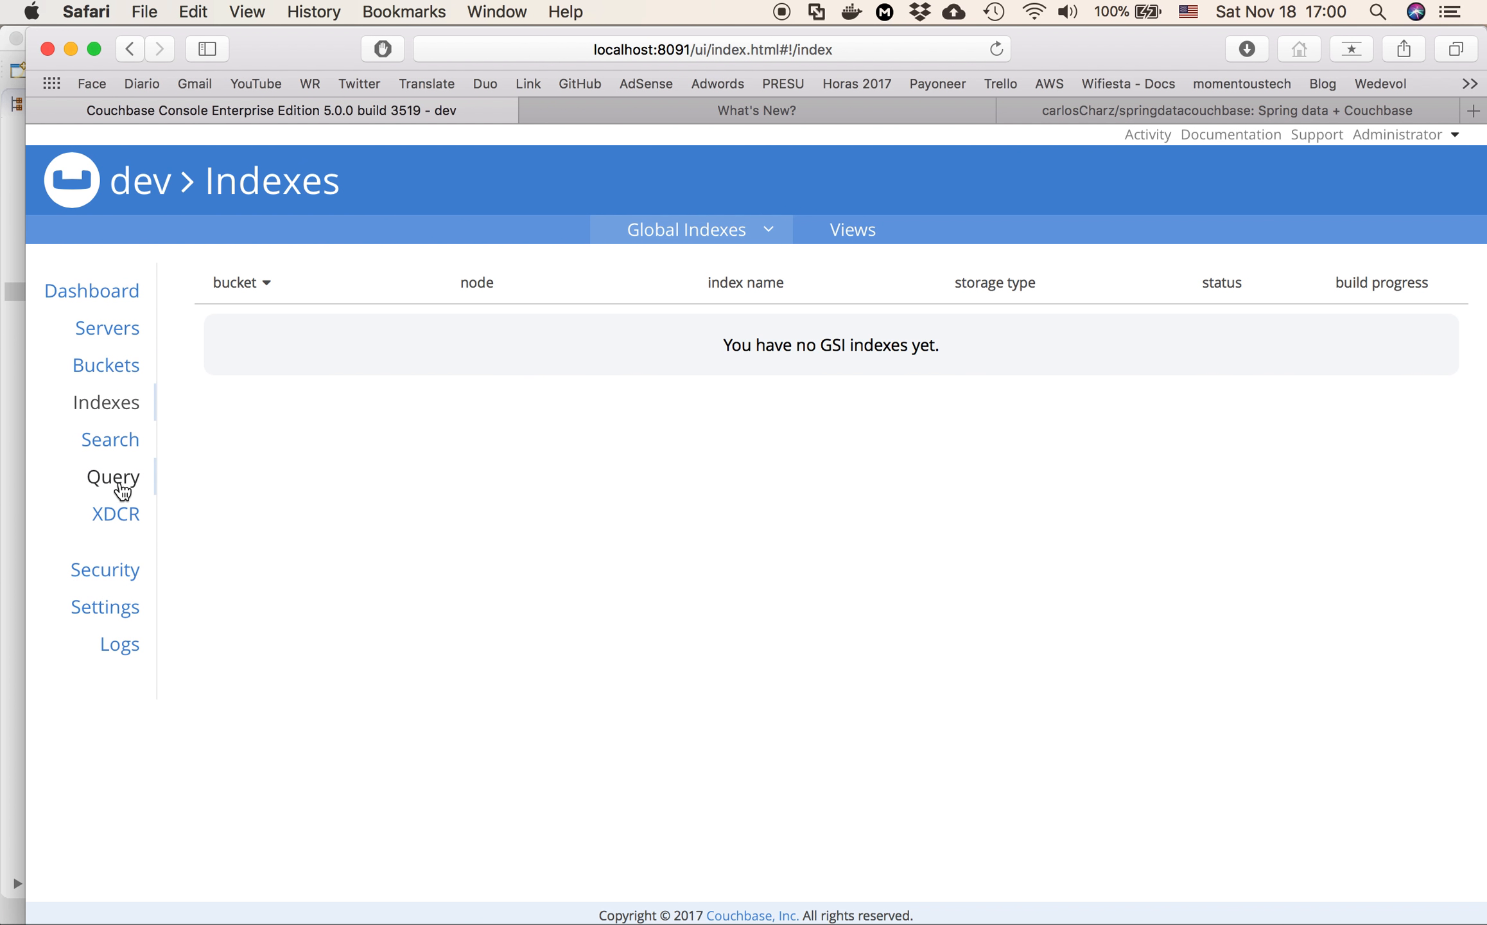
click(101, 373)
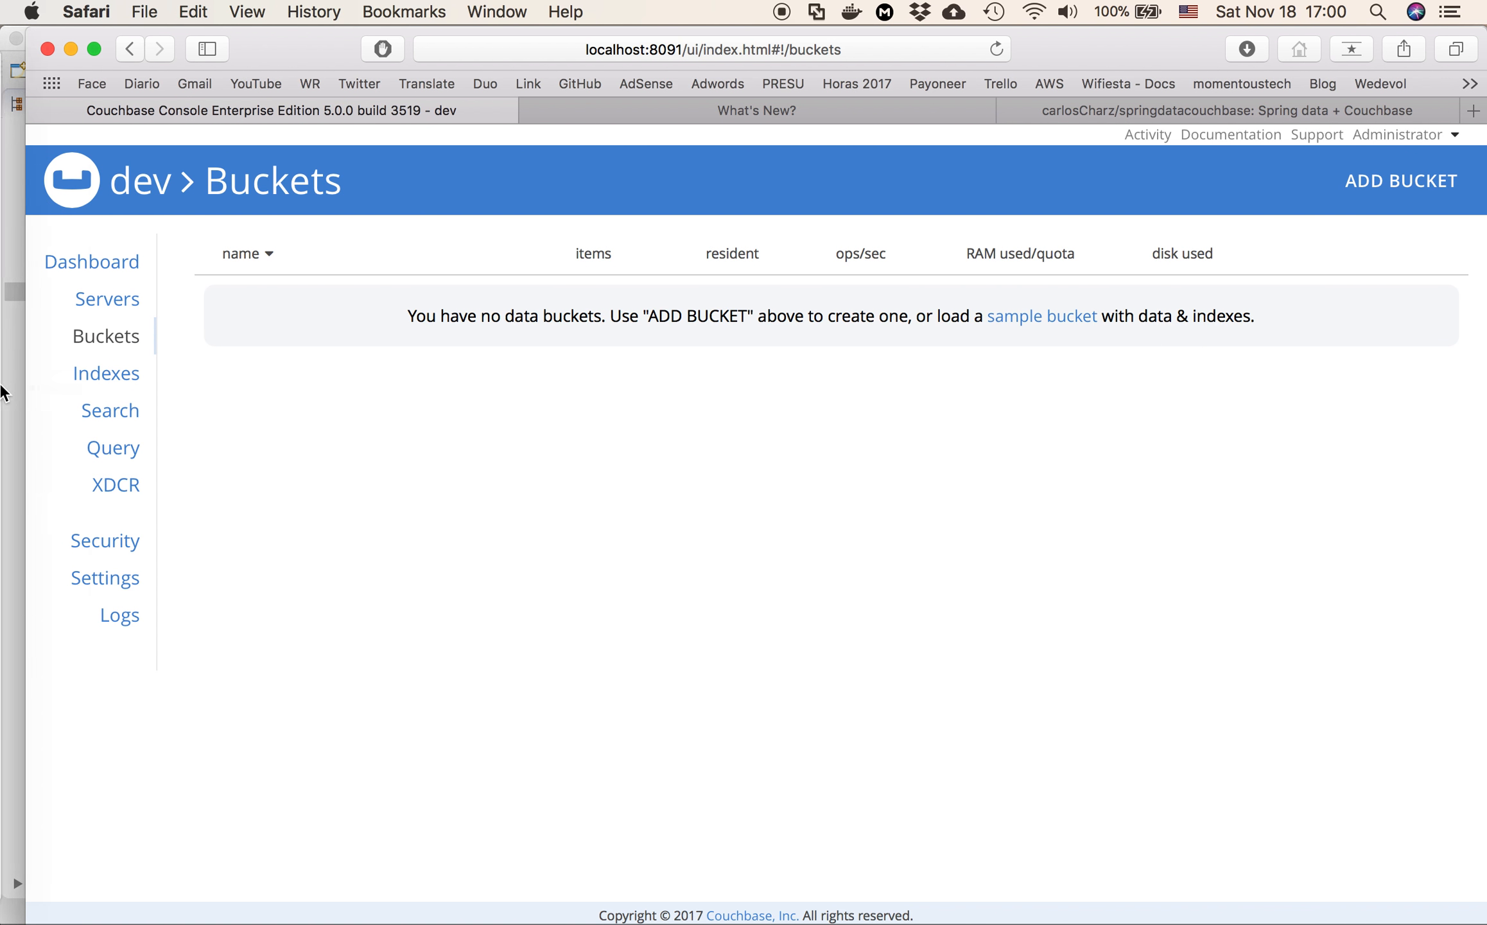
Switch to Eclipse and examine the Couchbase bucket name and password settings in application.properties
mouse_move(8, 796)
click(37, 705)
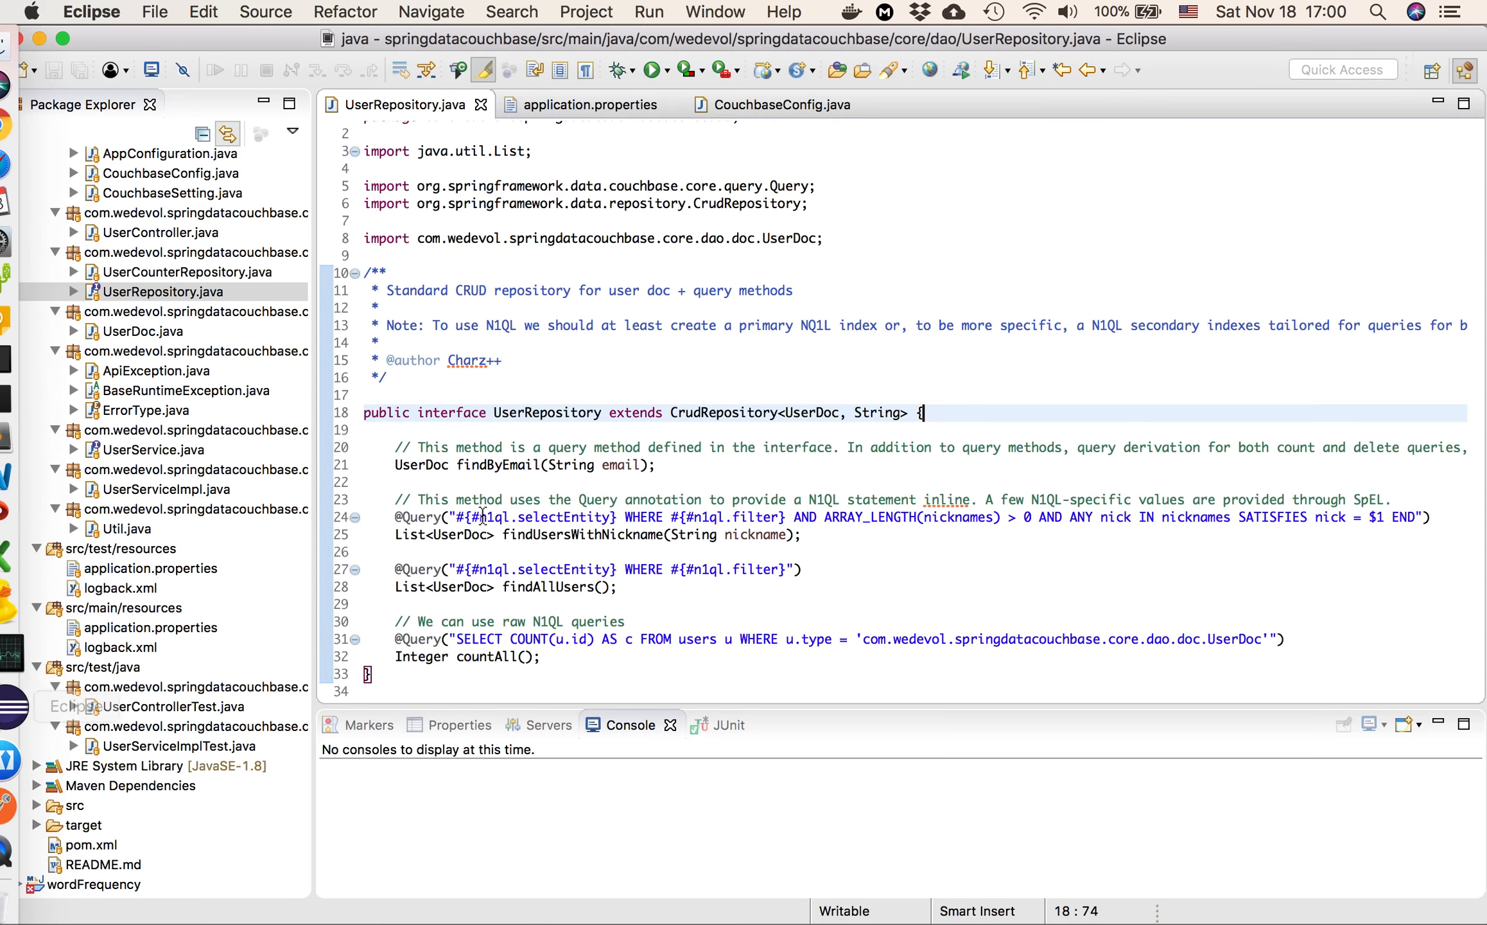
click(676, 362)
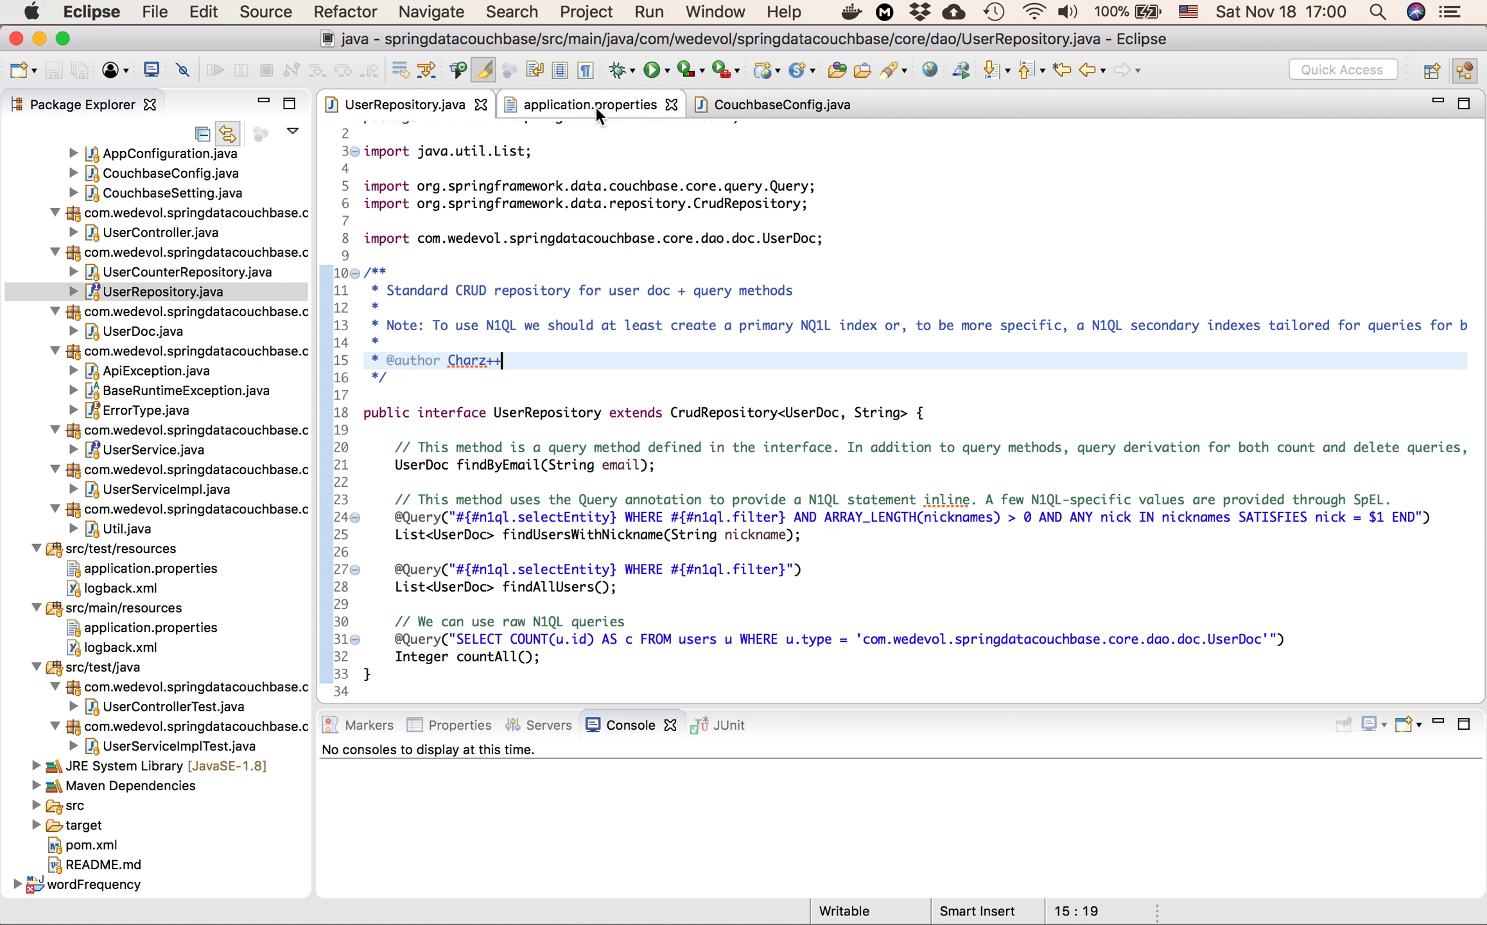
click(564, 98)
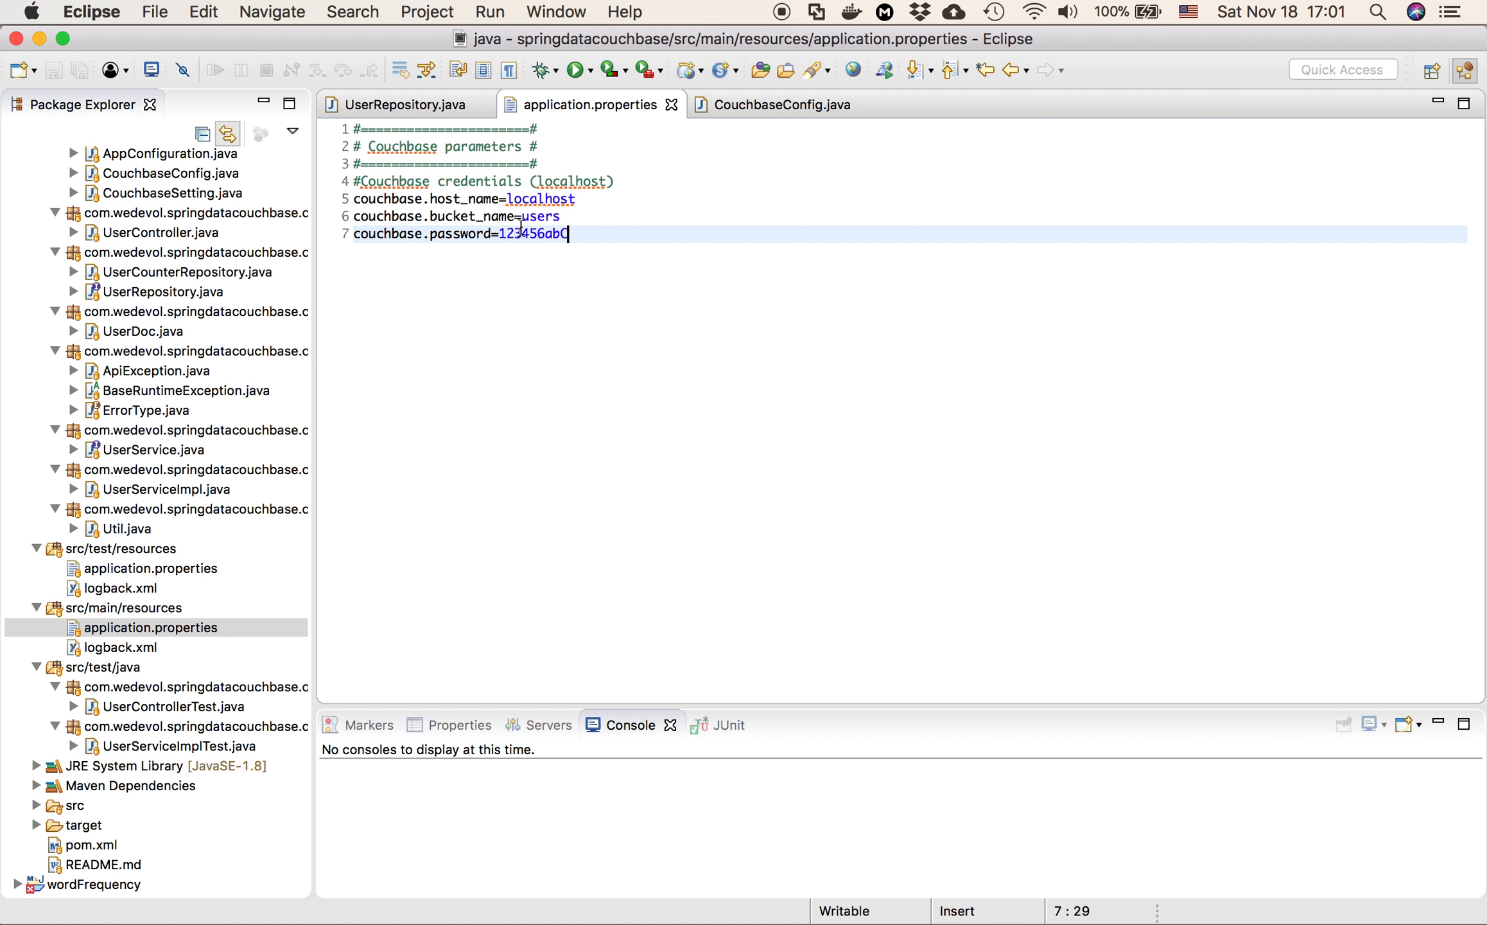
double_click(542, 232)
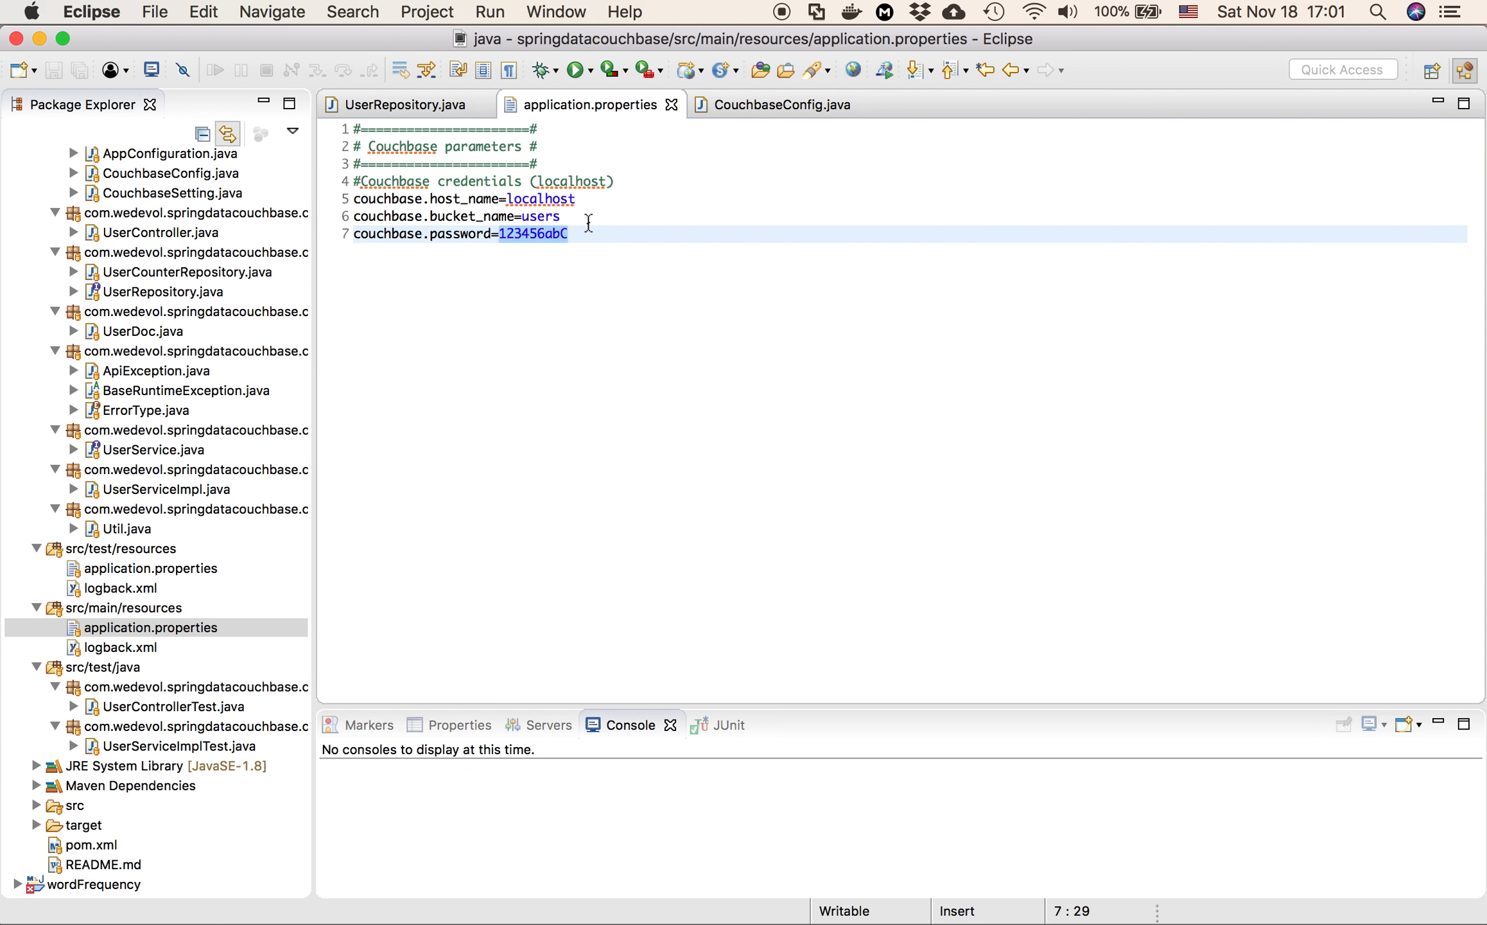
click(619, 238)
drag(589, 236, 501, 232)
click(485, 216)
double_click(485, 216)
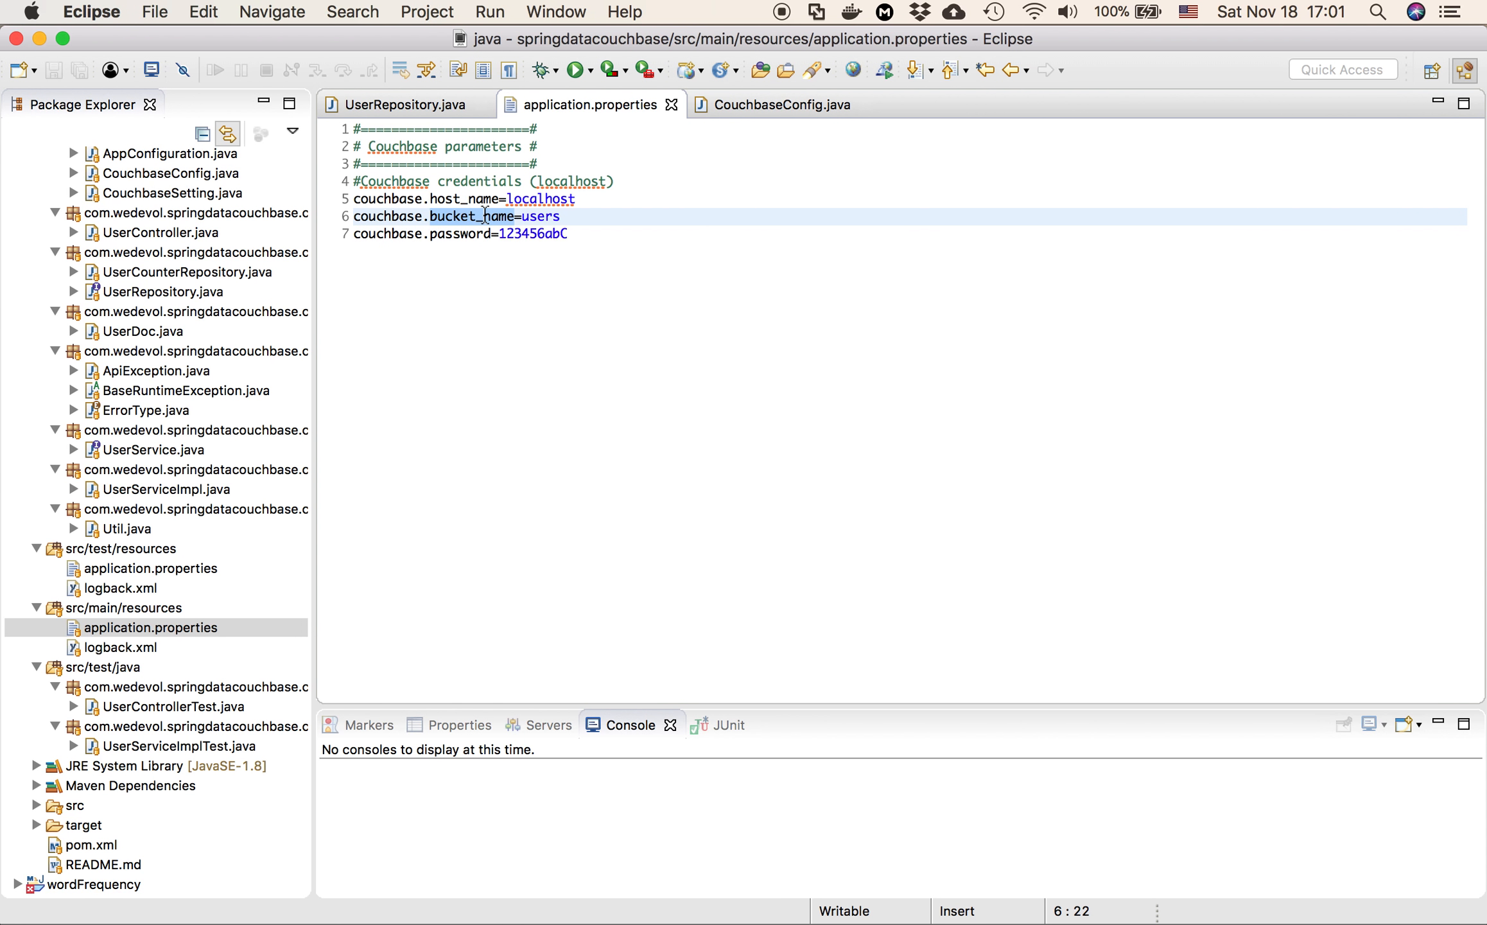
Inspect the getBucketName and getBucketPassword methods in CouchbaseConfig.java
click(795, 112)
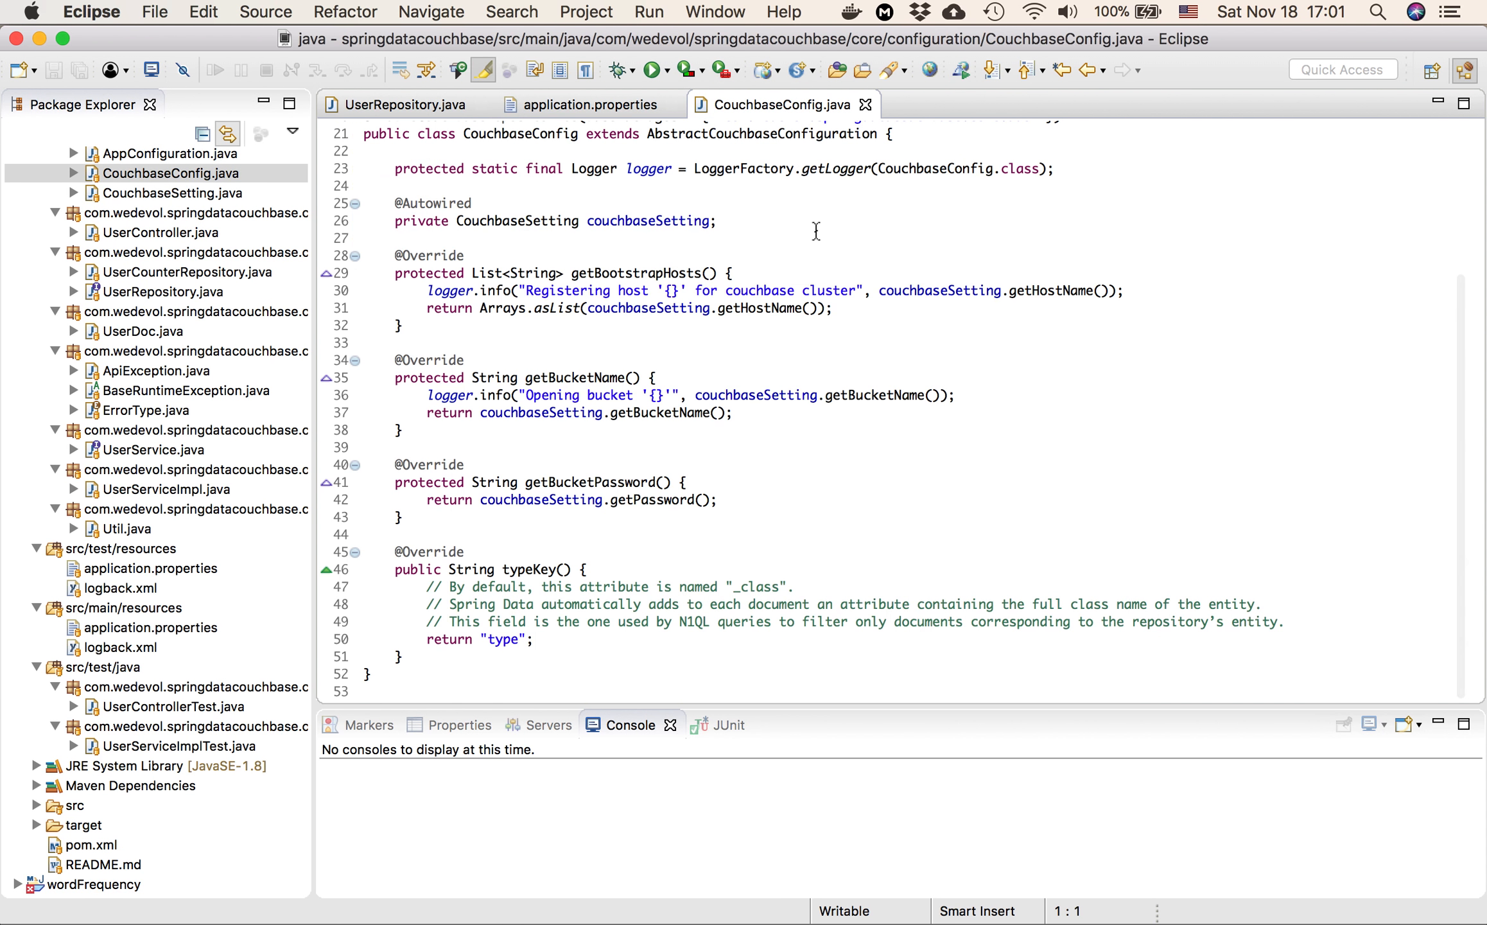
double_click(581, 377)
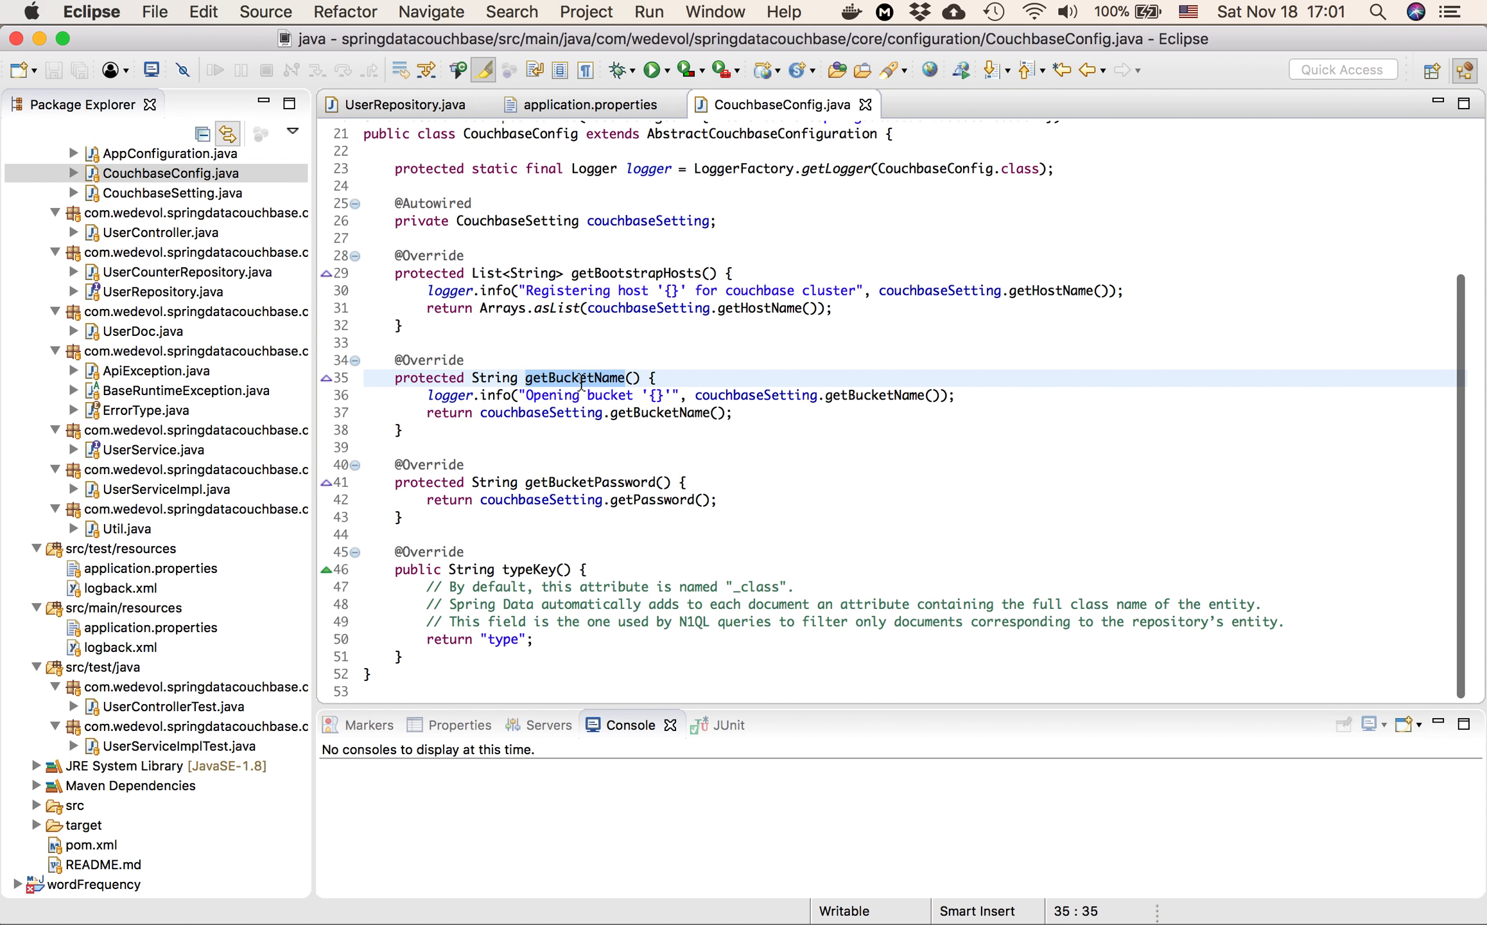
double_click(588, 487)
Go back to application.properties and check the bucket_name and password keys together with their values
click(609, 102)
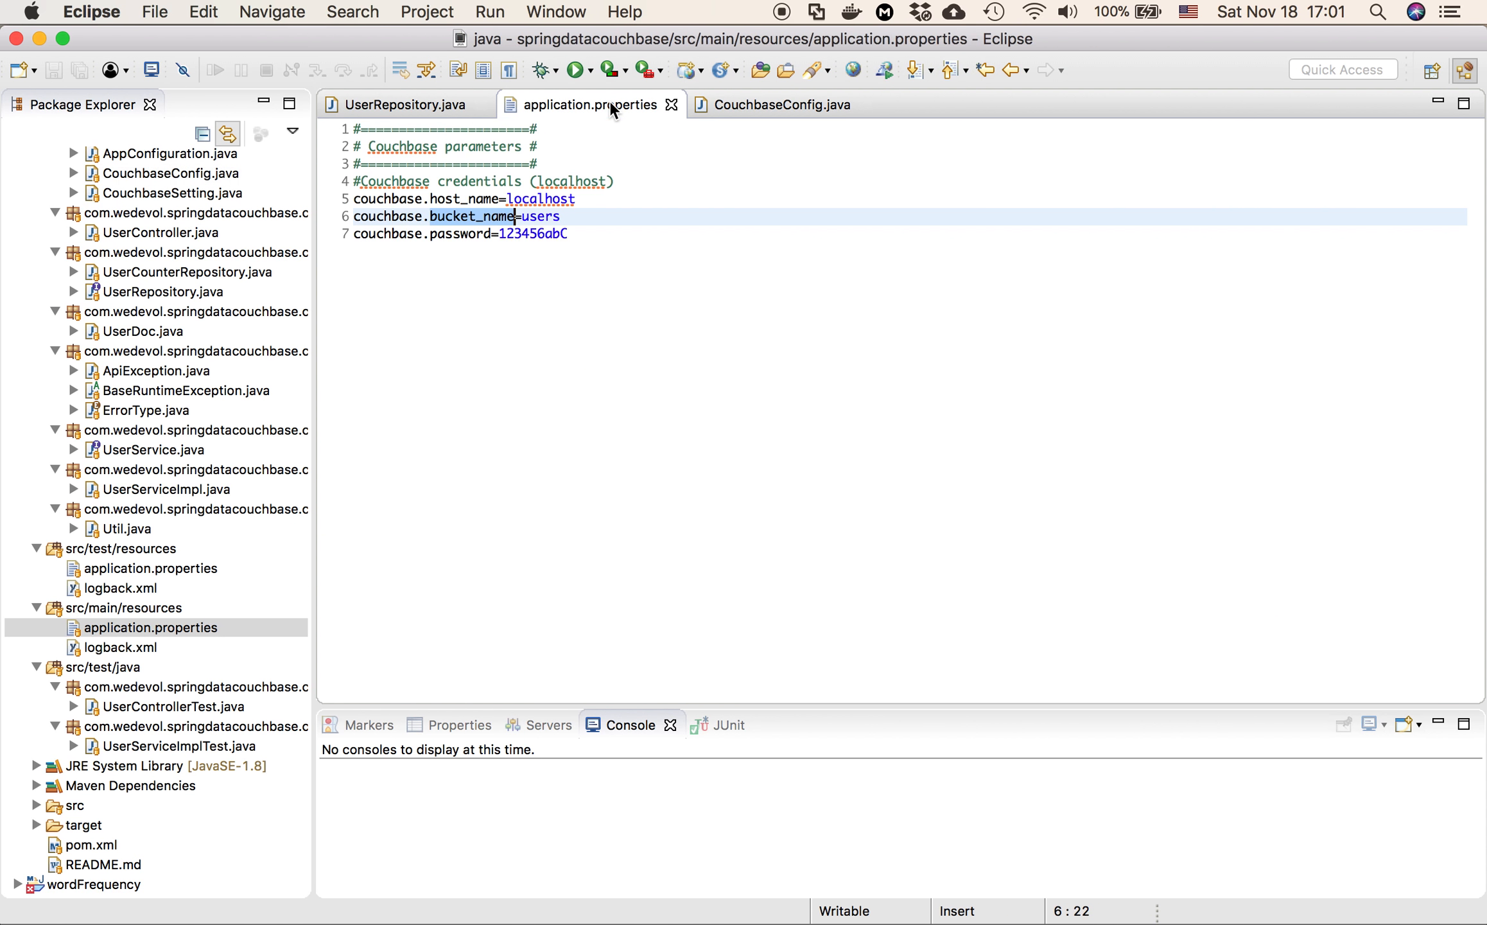
click(552, 216)
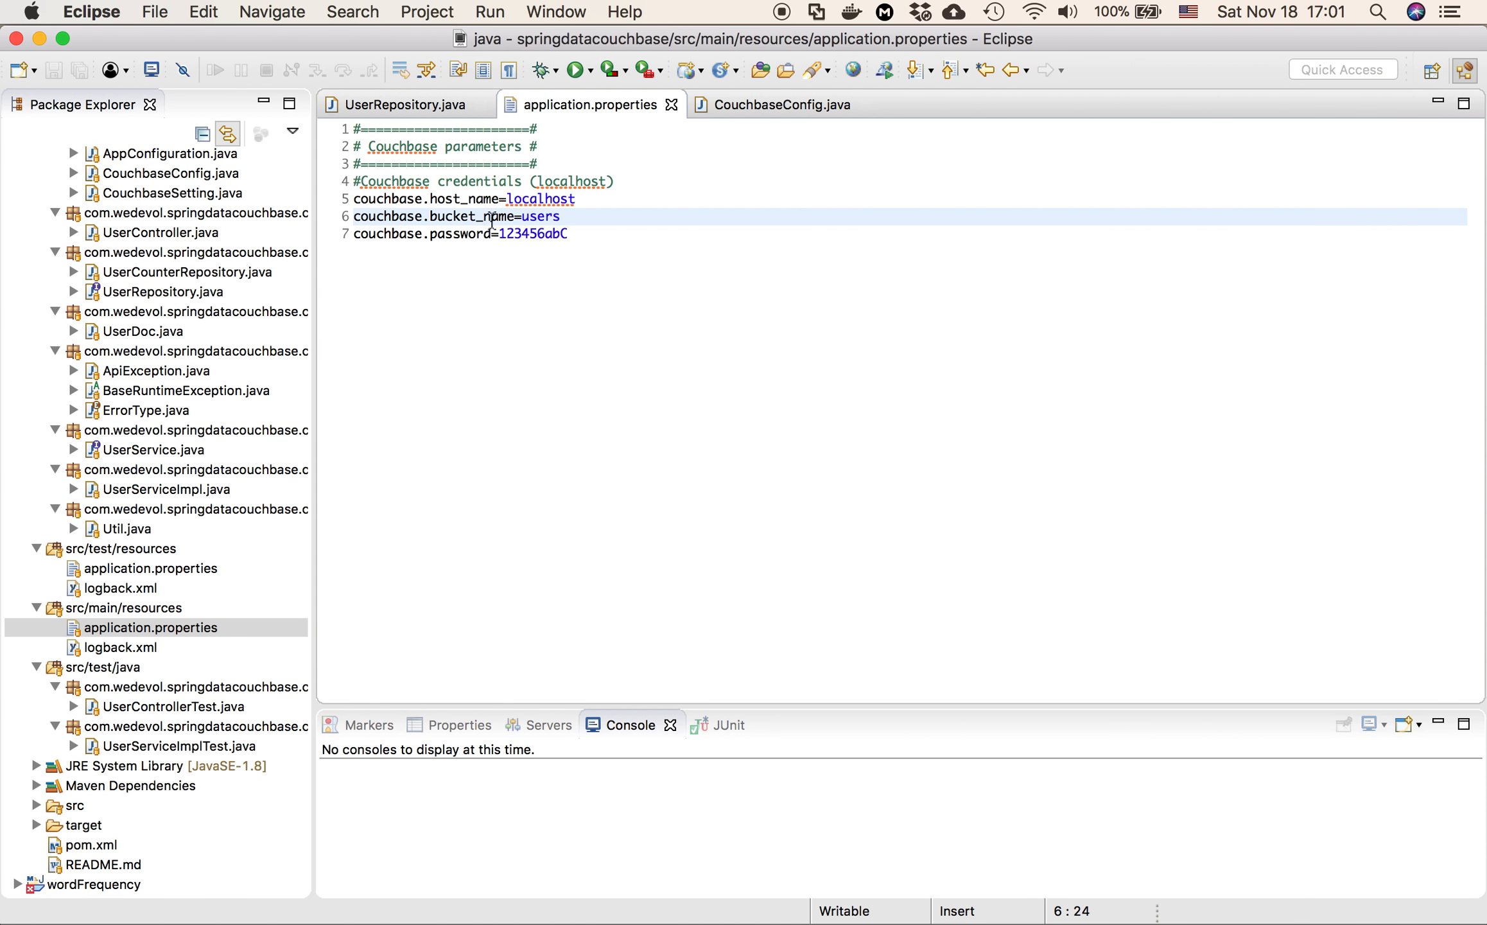
double_click(491, 217)
double_click(472, 234)
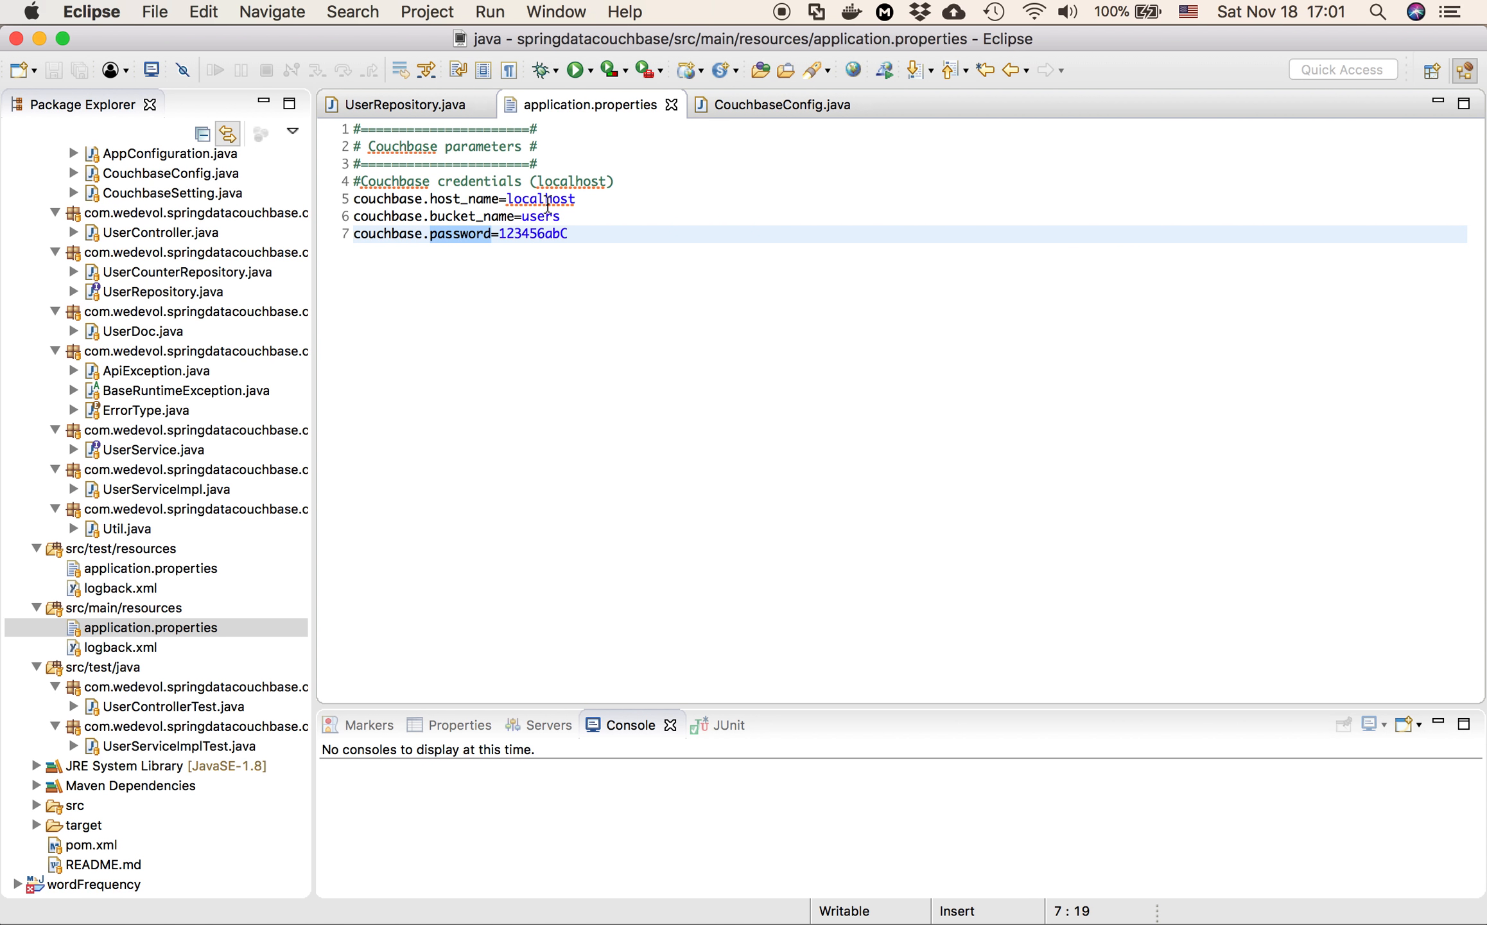
double_click(548, 217)
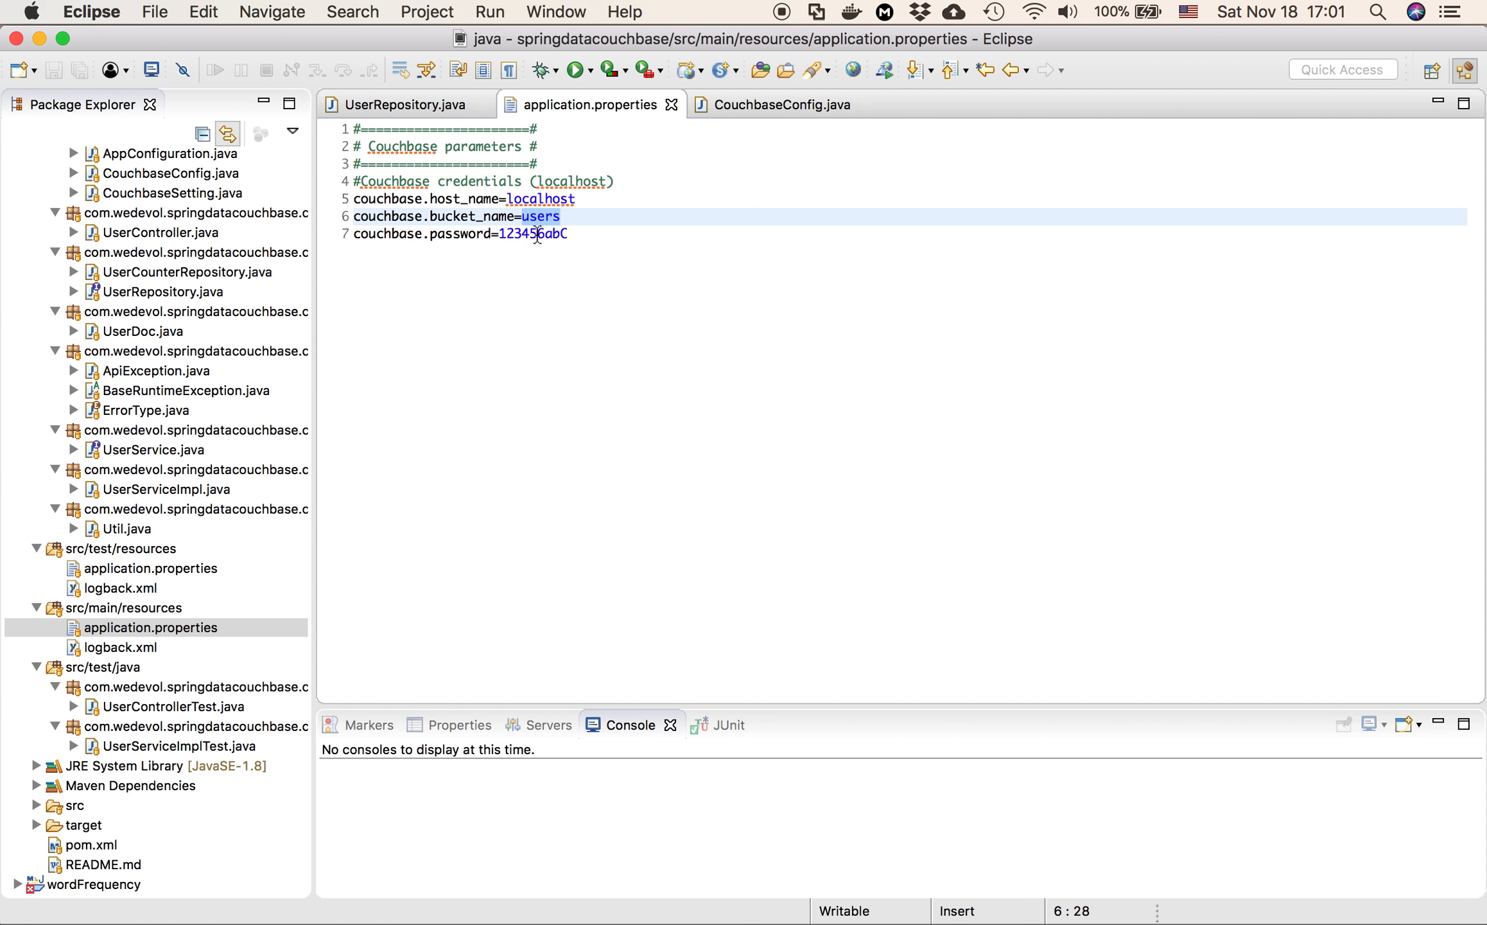
double_click(537, 232)
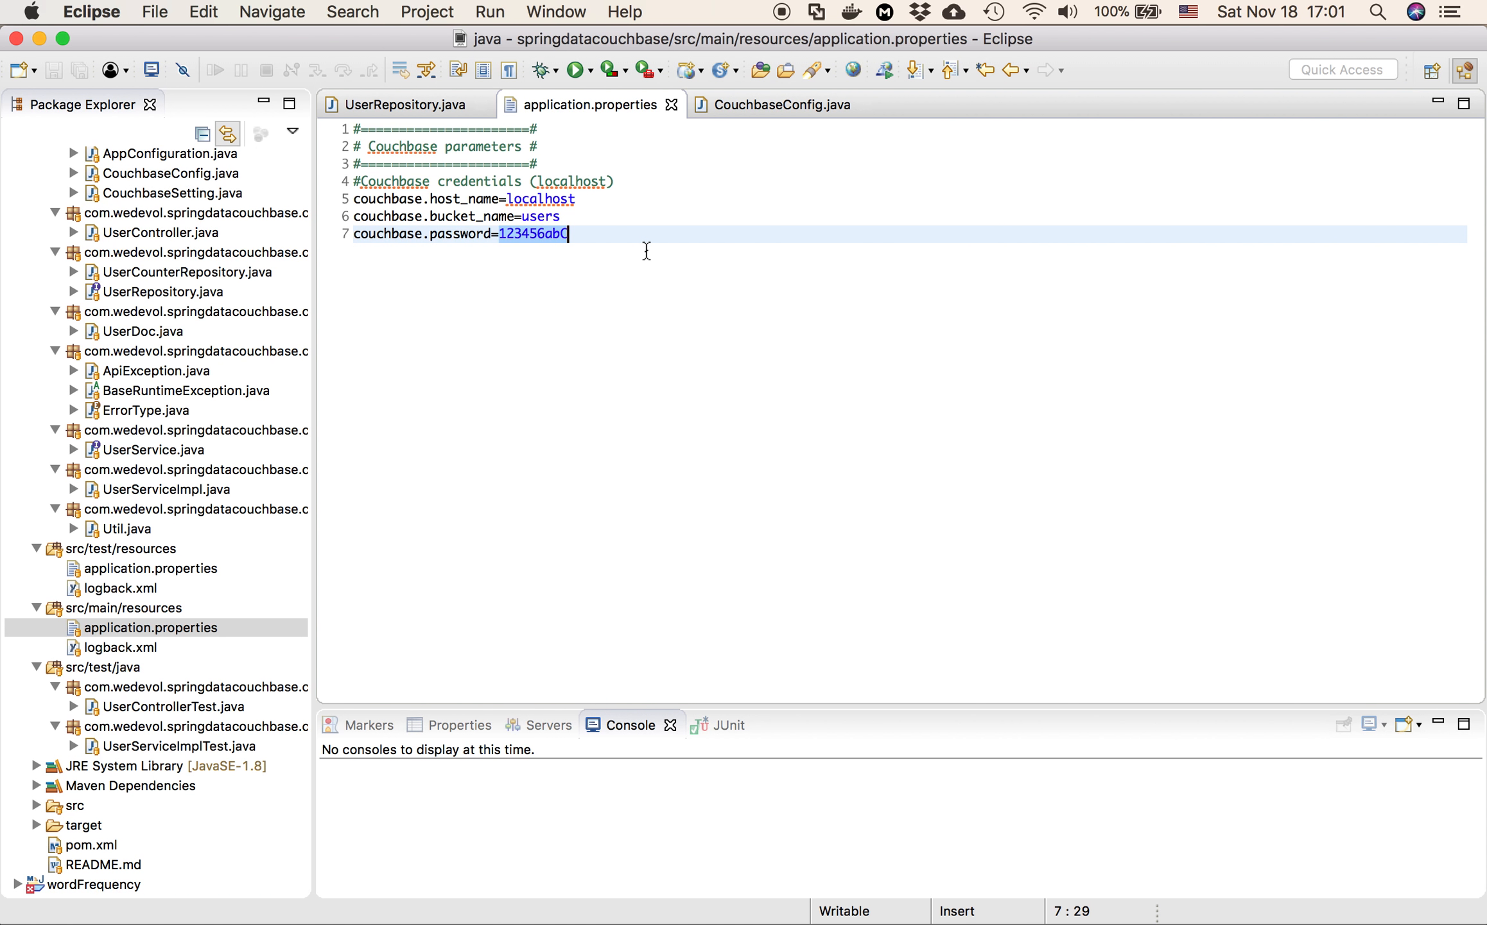
Switch to Safari and start a new data bucket named users with a memory quota of 100 MB
key(super+Tab)
key(super+Tab)
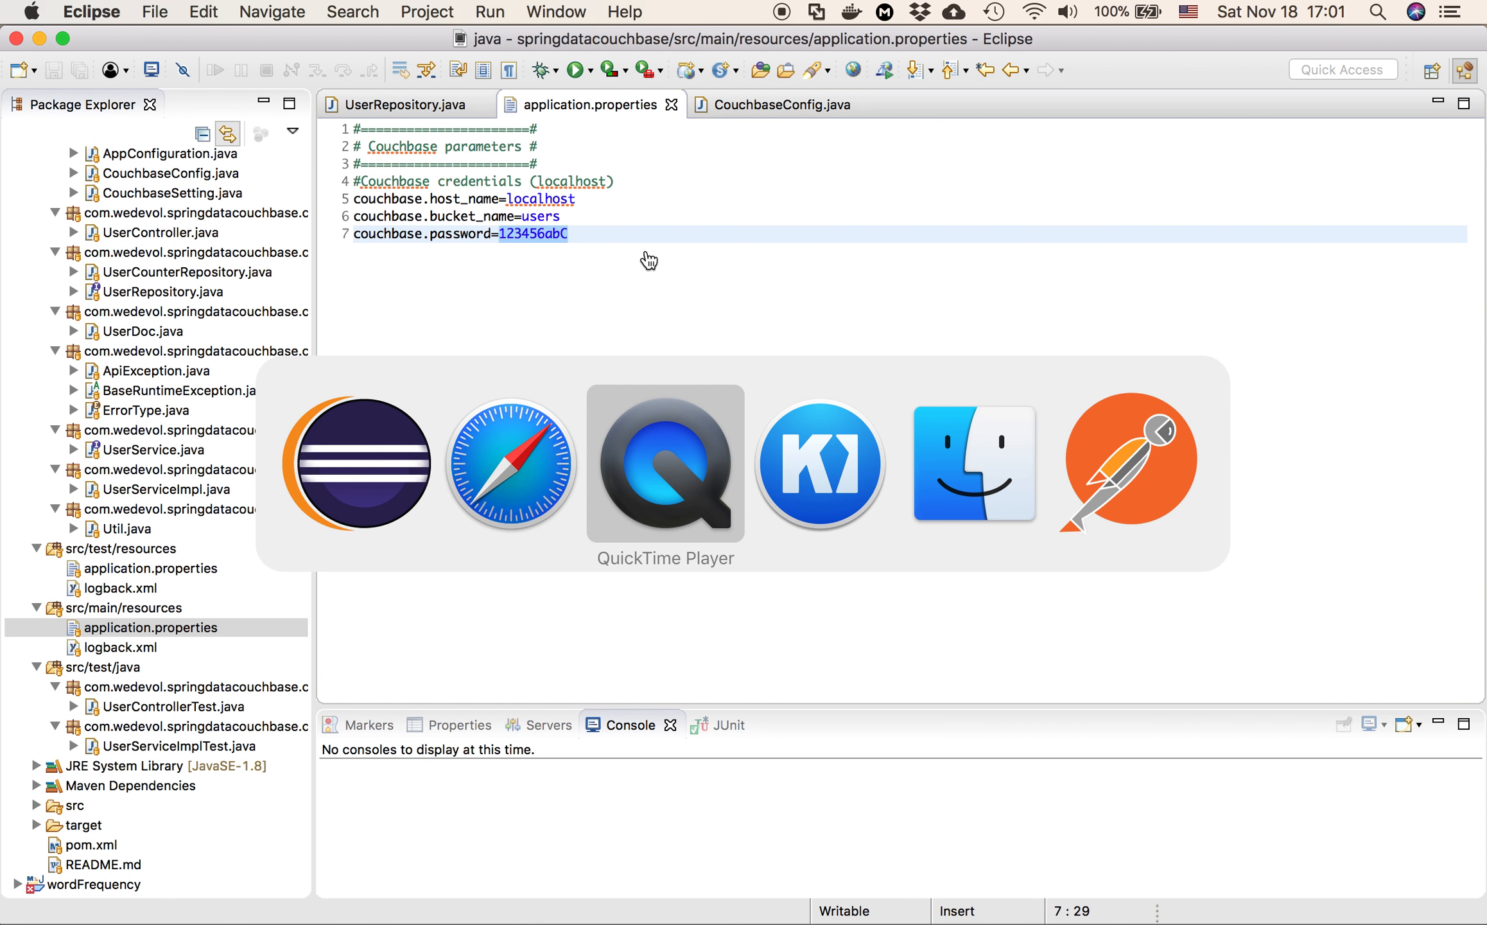
key(super+Tab)
key(super+Tab)
key(super+Tab)
key(super+Tab)
key(super+Tab)
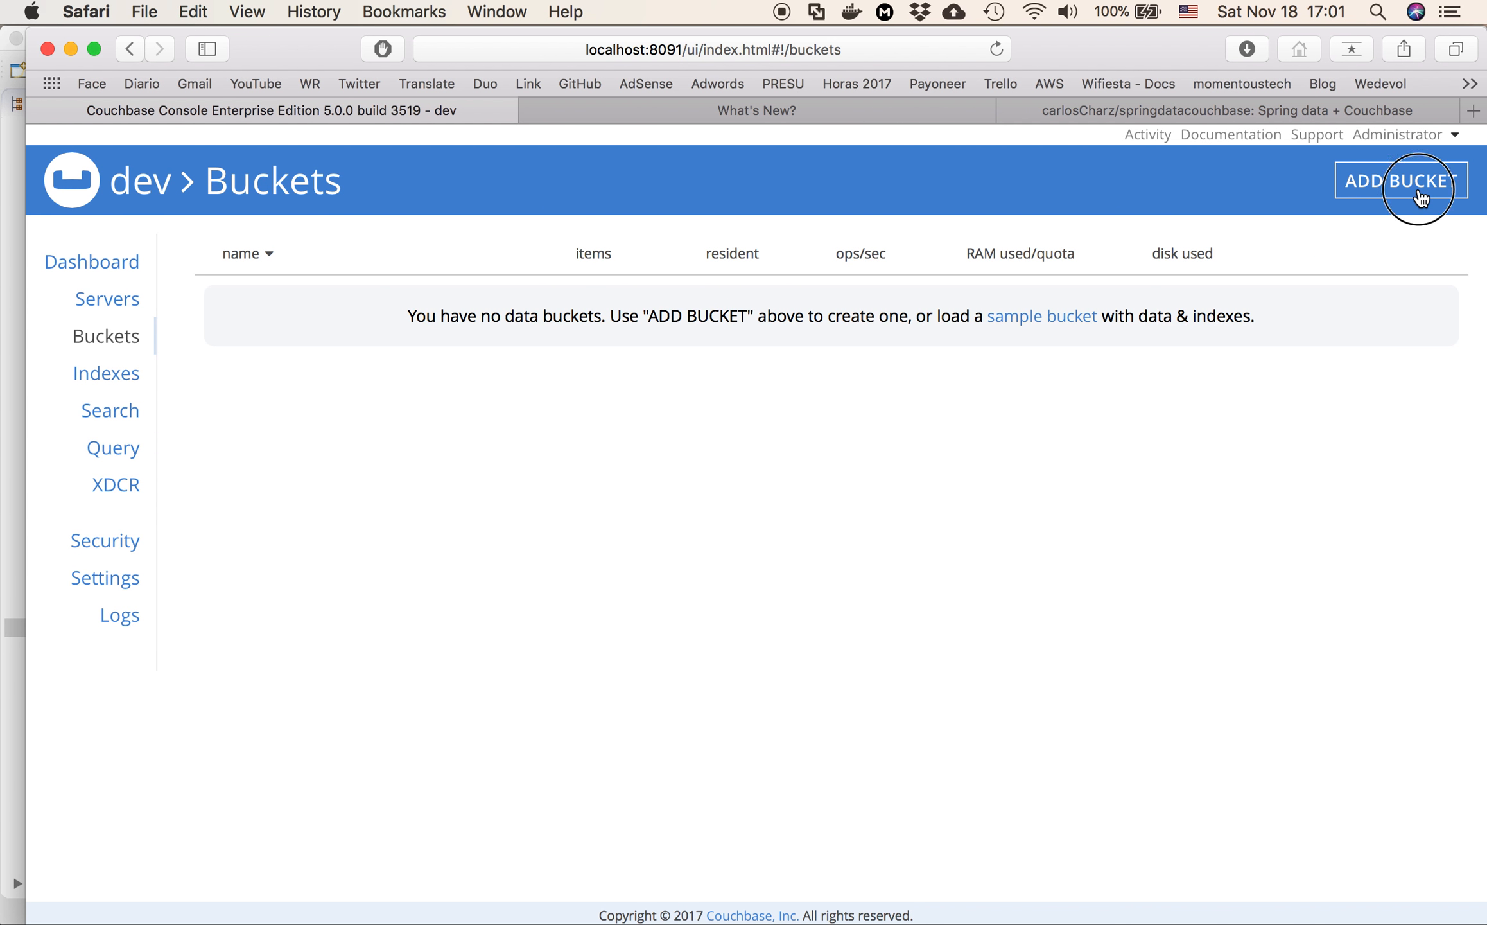
click(1393, 183)
click(640, 286)
text(users)
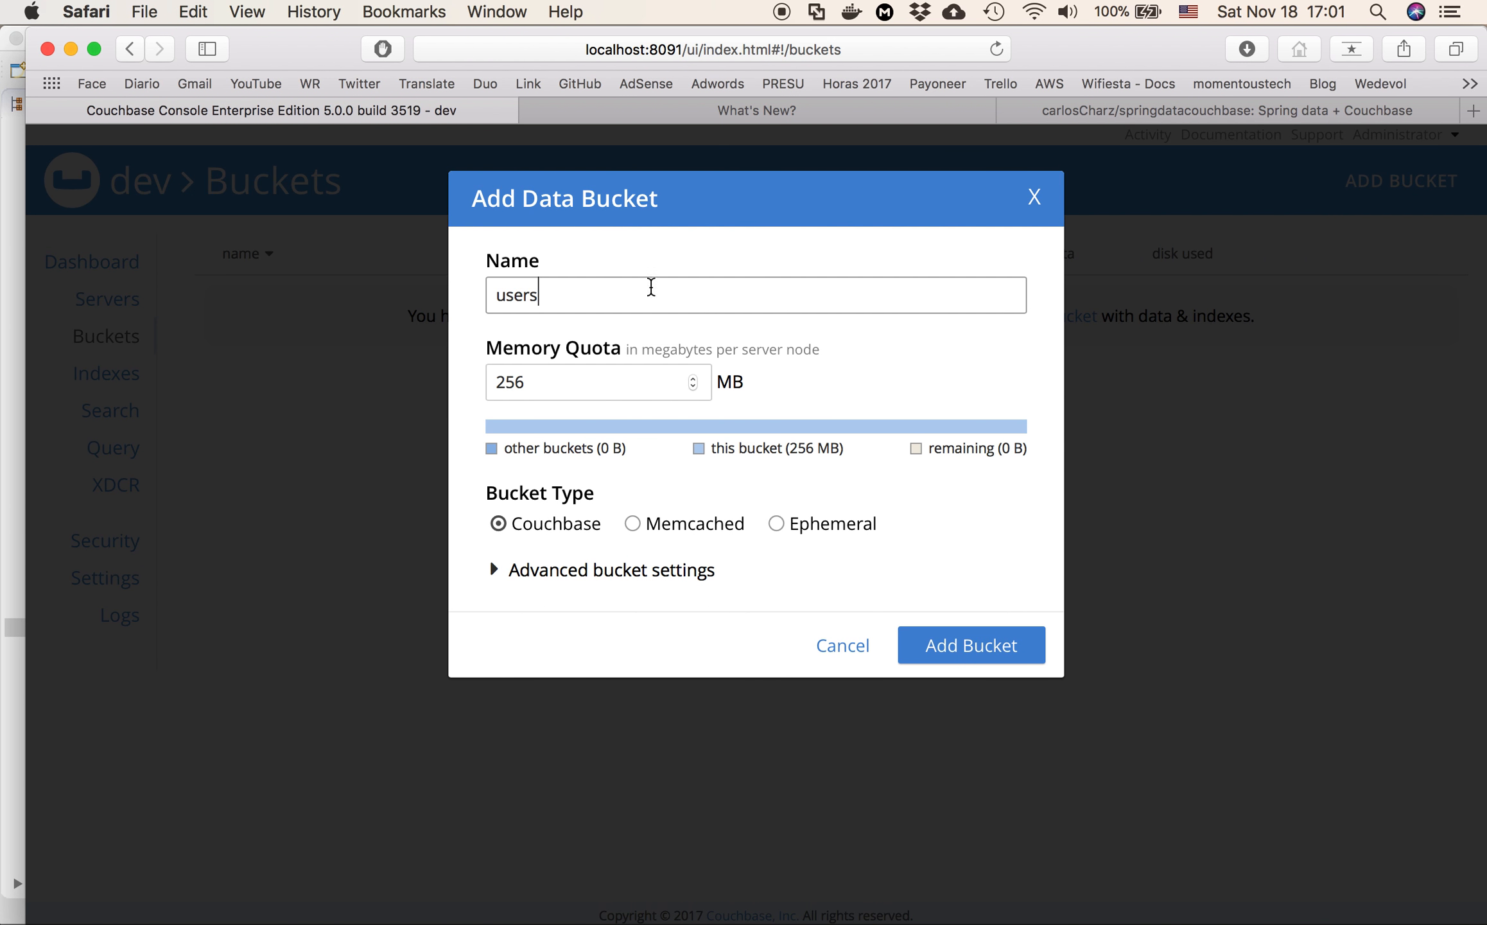
double_click(558, 385)
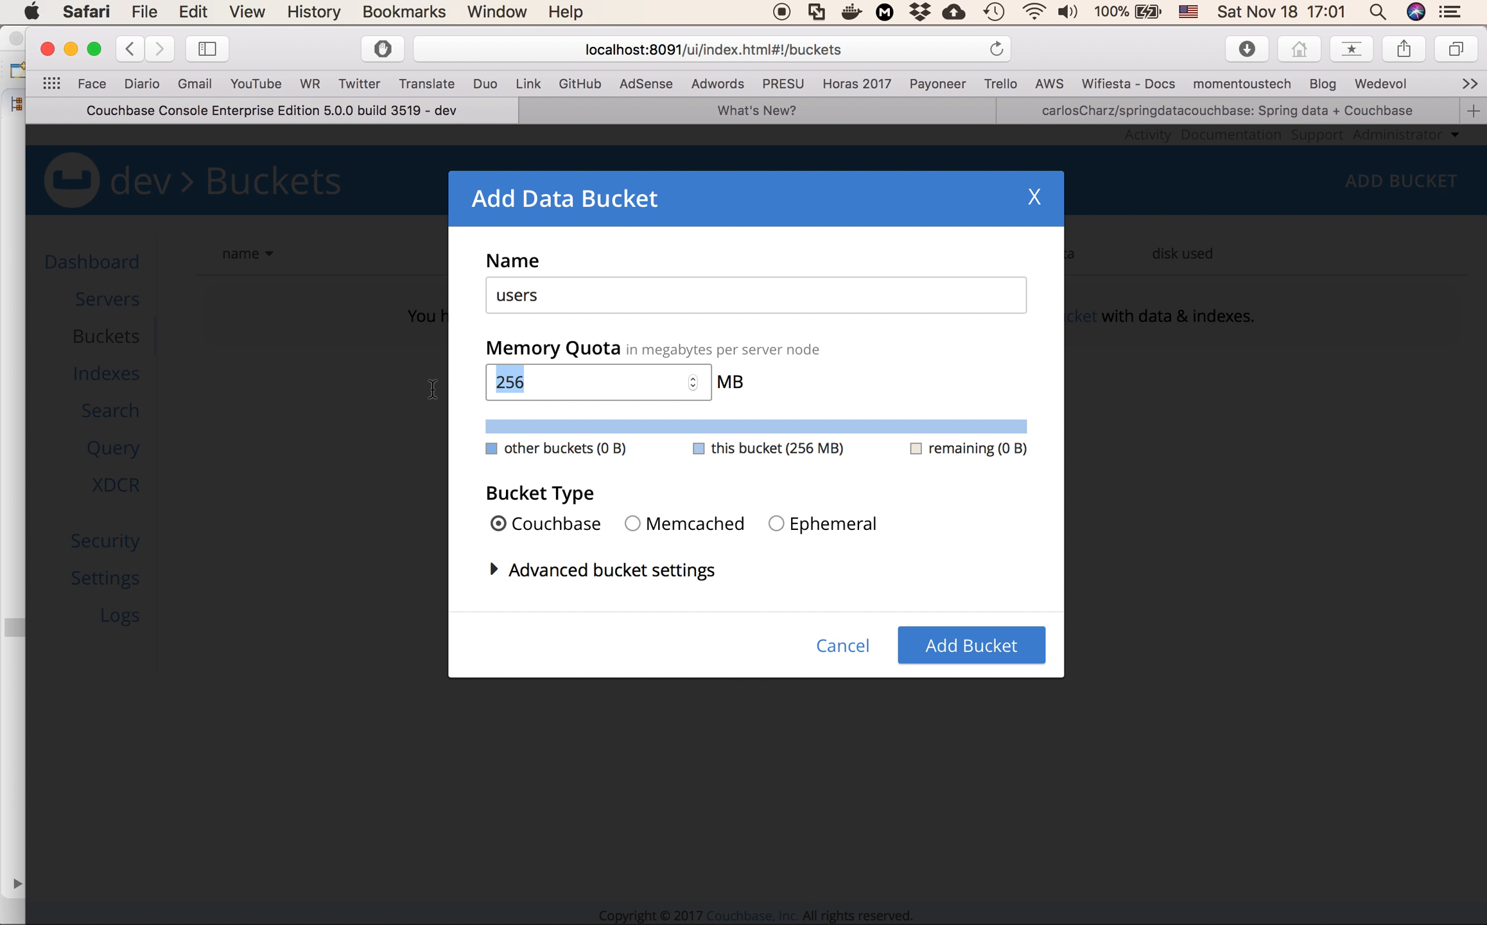
text(100)
Disable replicas in the bucket's advanced settings and add the bucket
click(492, 571)
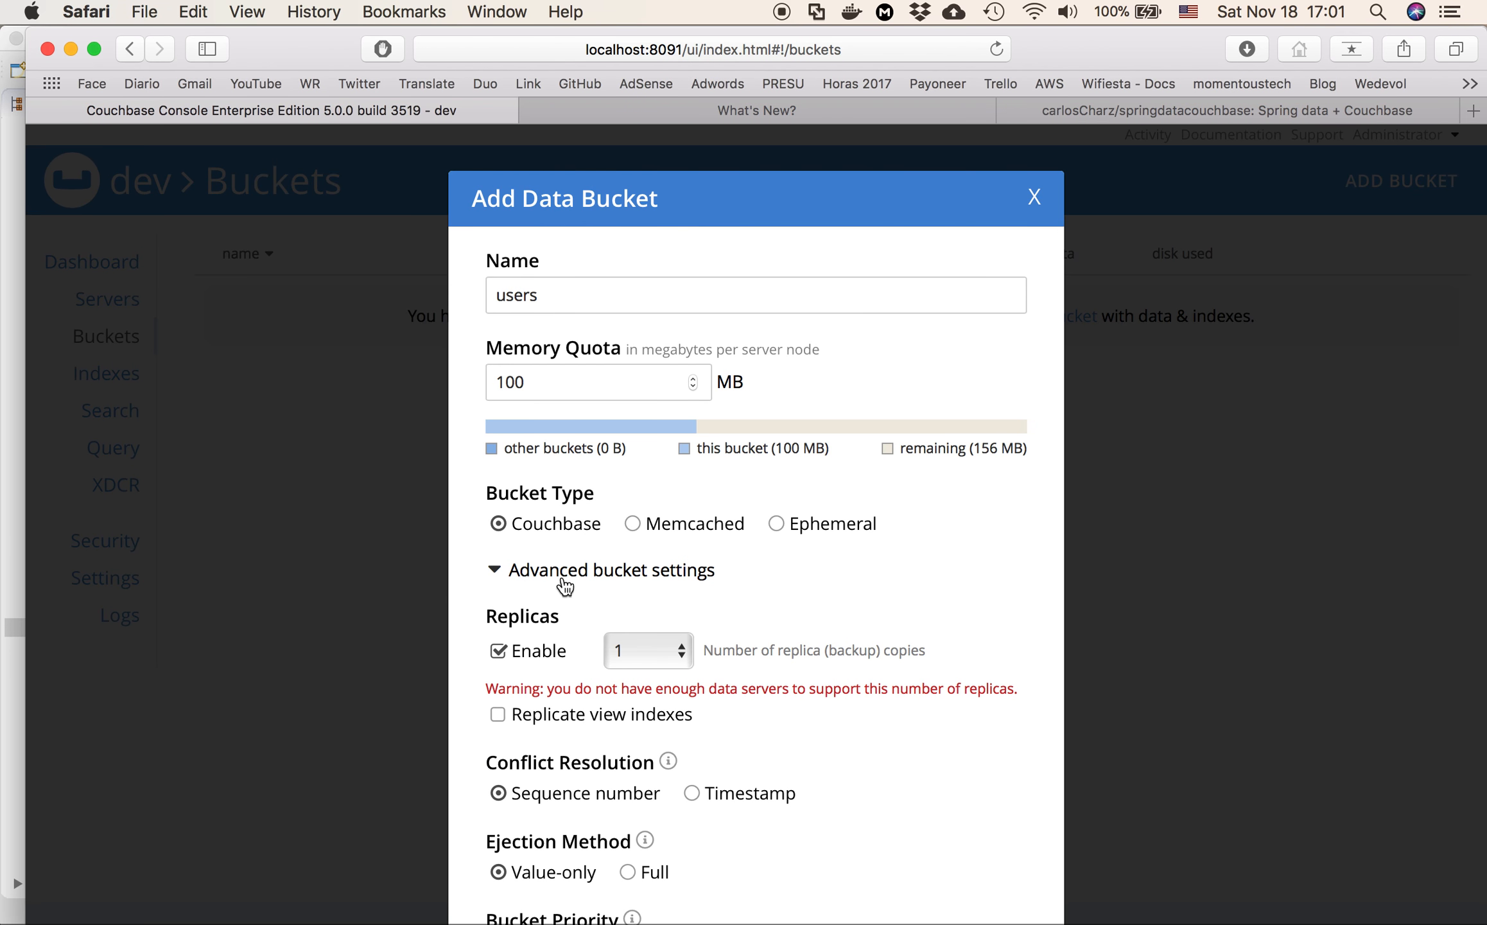
scroll(668, 618, down, 5)
click(498, 358)
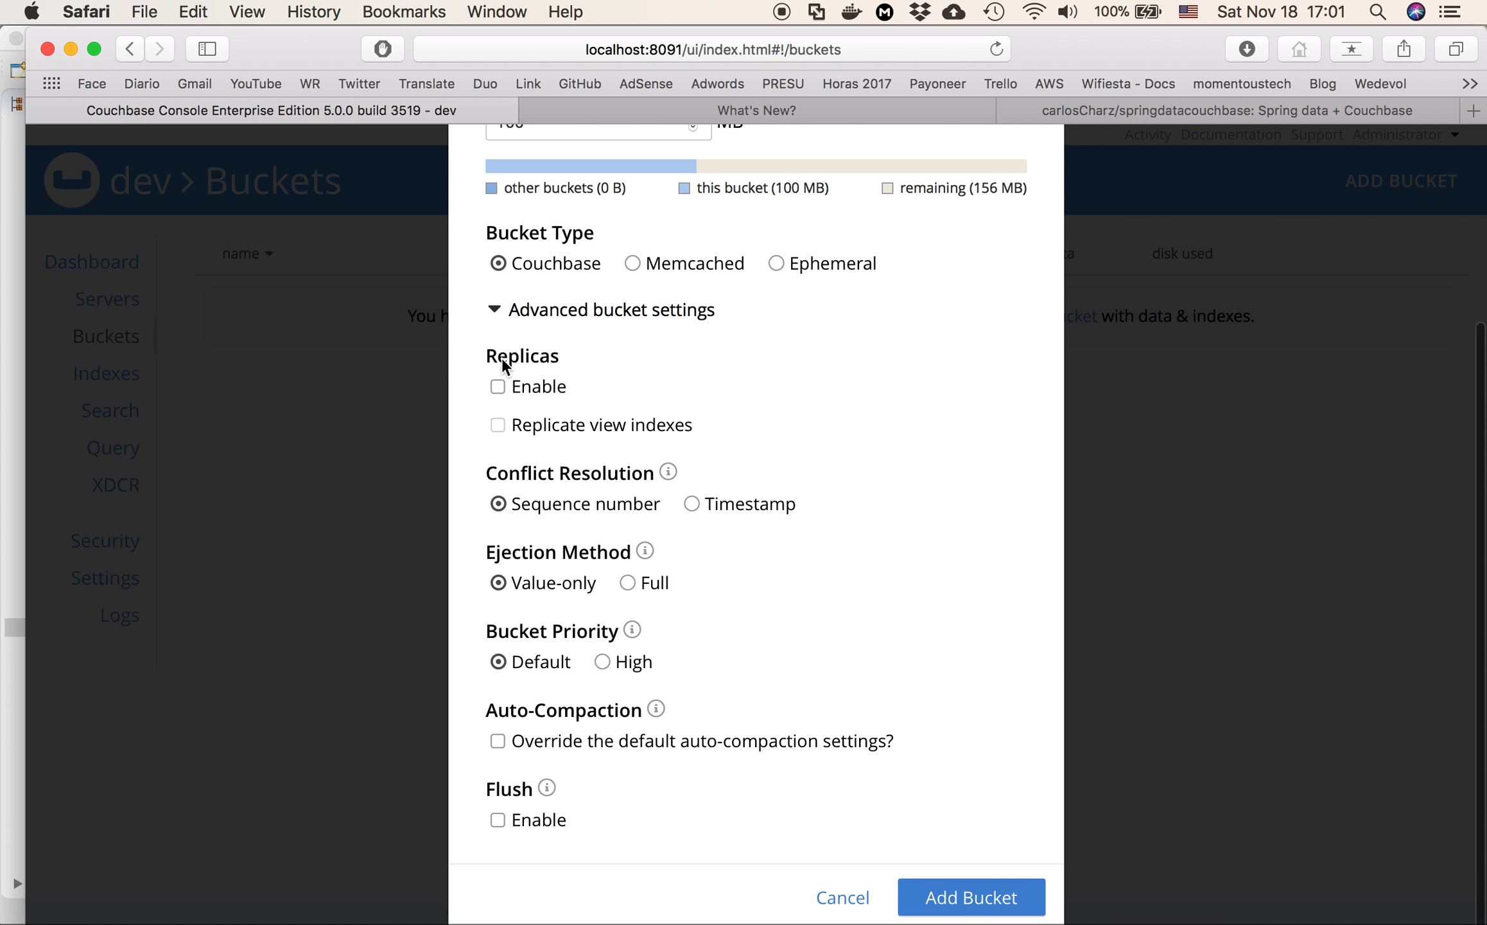
click(960, 897)
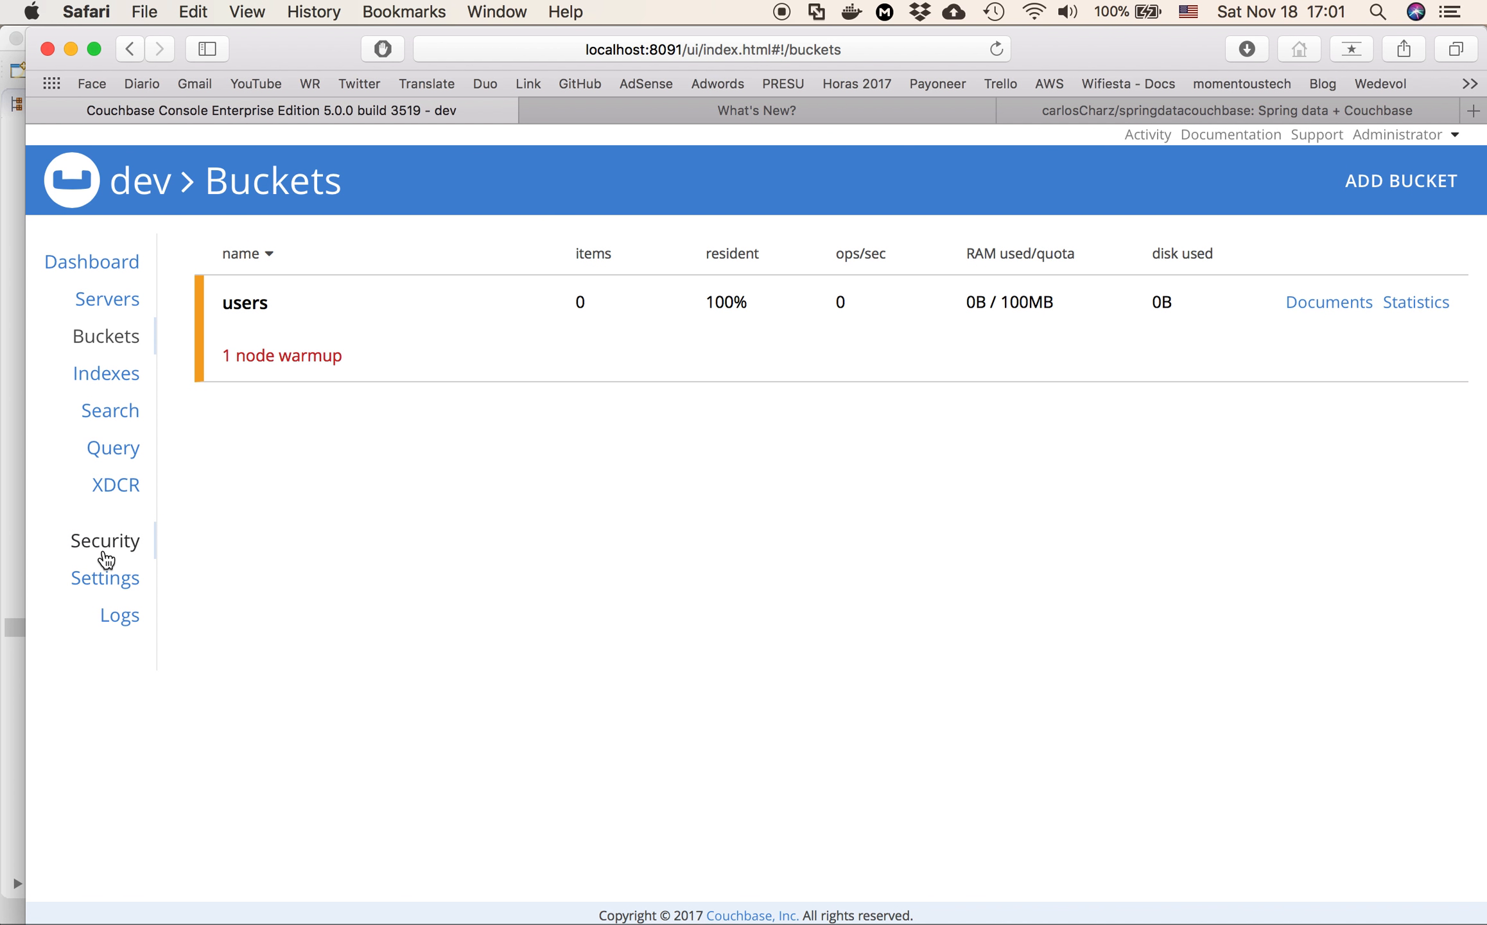
Start adding a Couchbase user in the security settings with the username users and the full name users
click(113, 540)
click(1418, 183)
click(511, 379)
text(users)
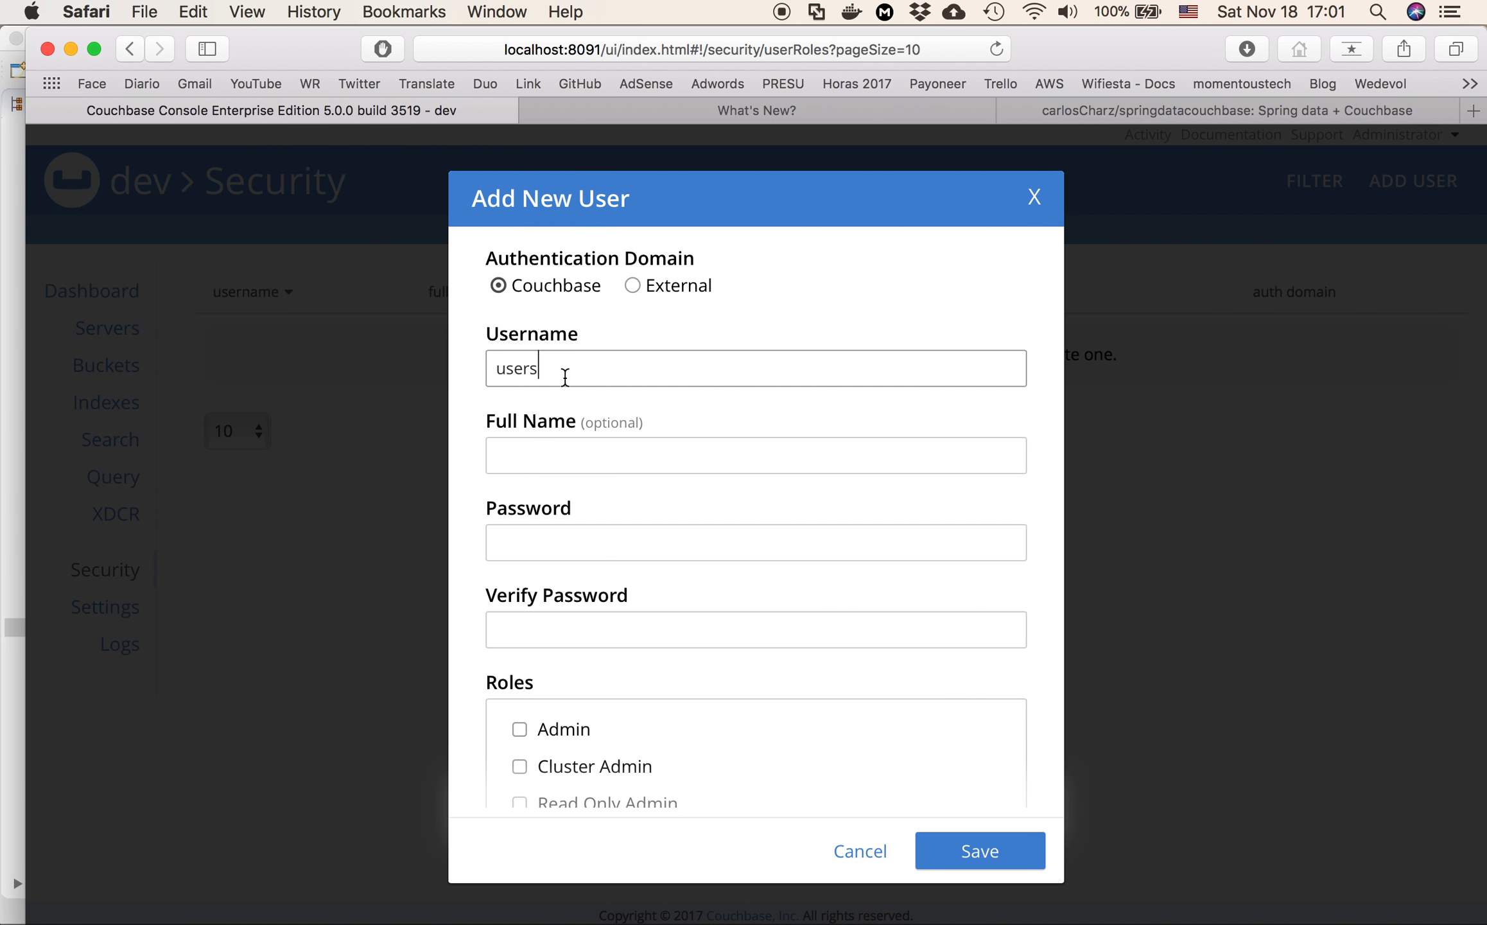
click(553, 460)
text(users)
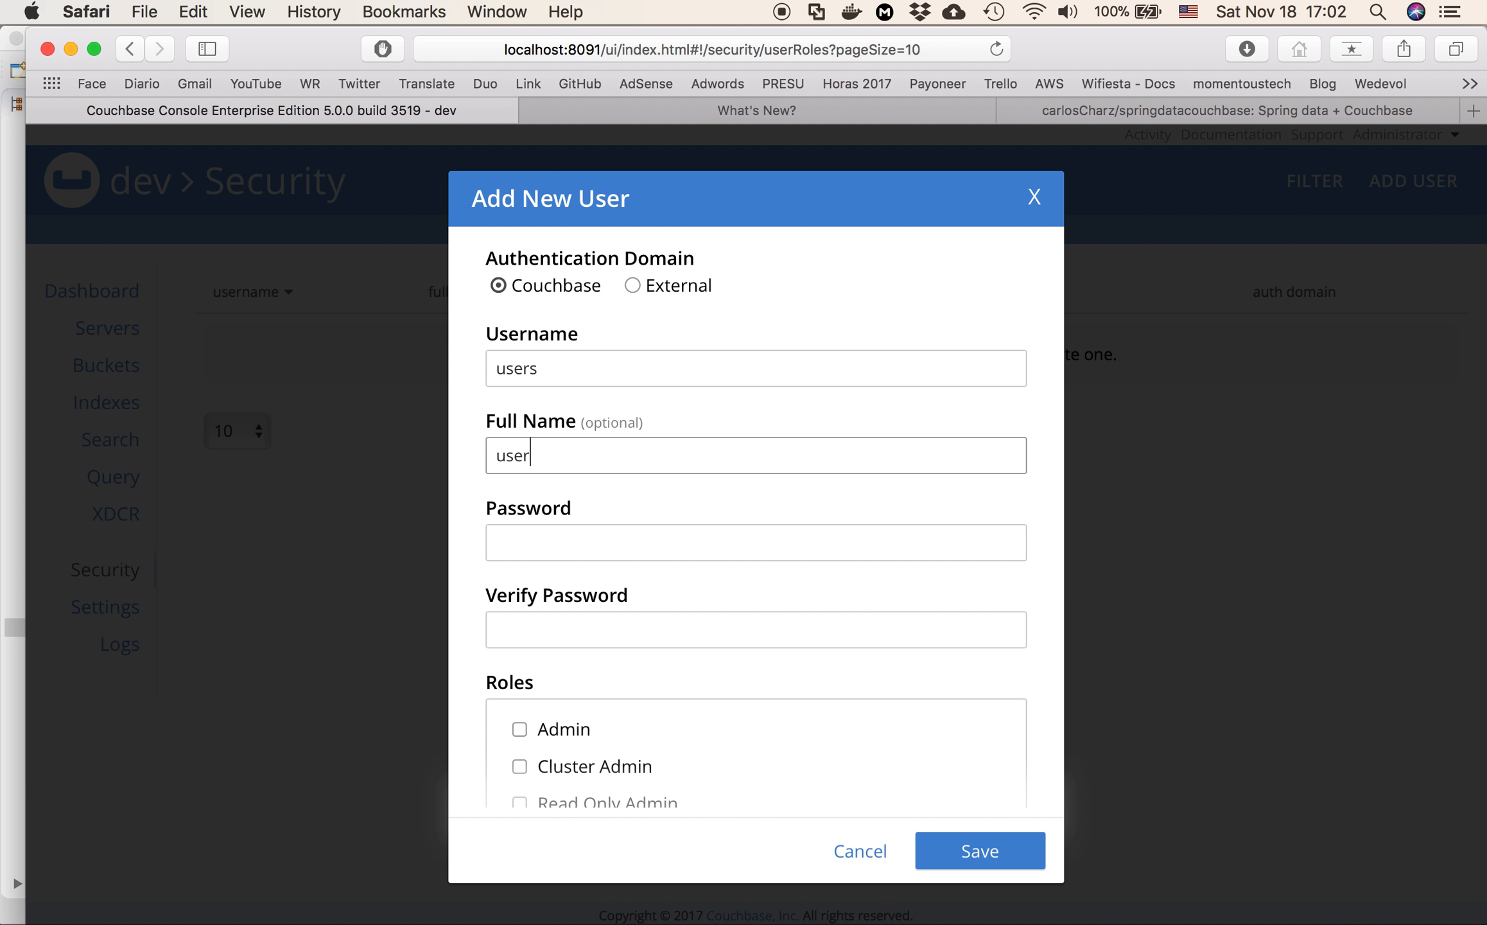
Enter the new user's password and repeat it in the verification field
click(533, 552)
text(123456)
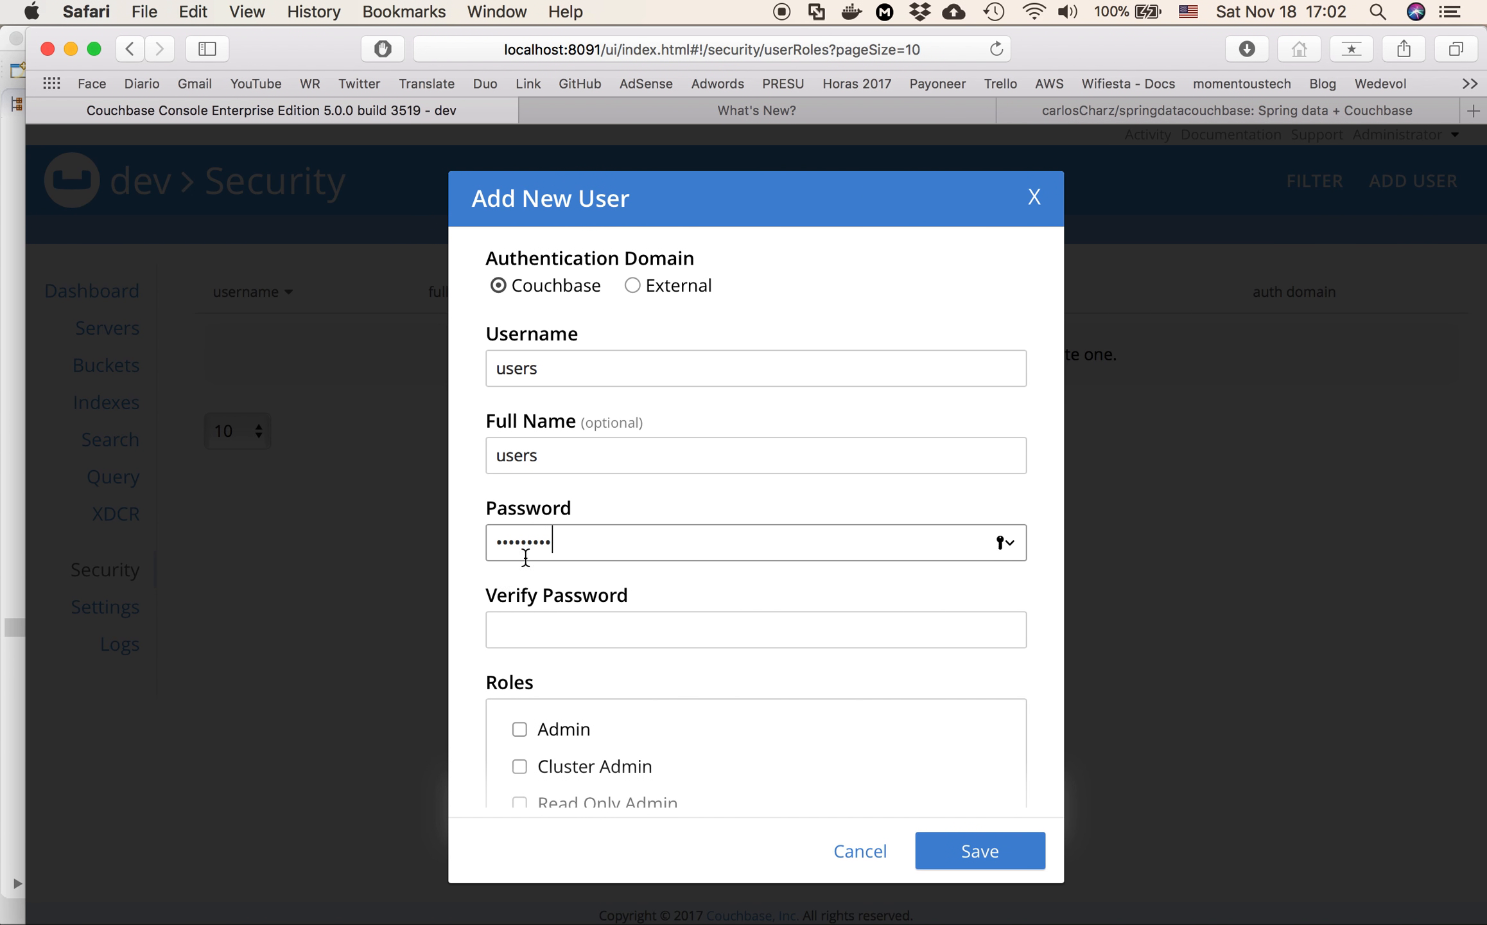
click(538, 631)
text(1)
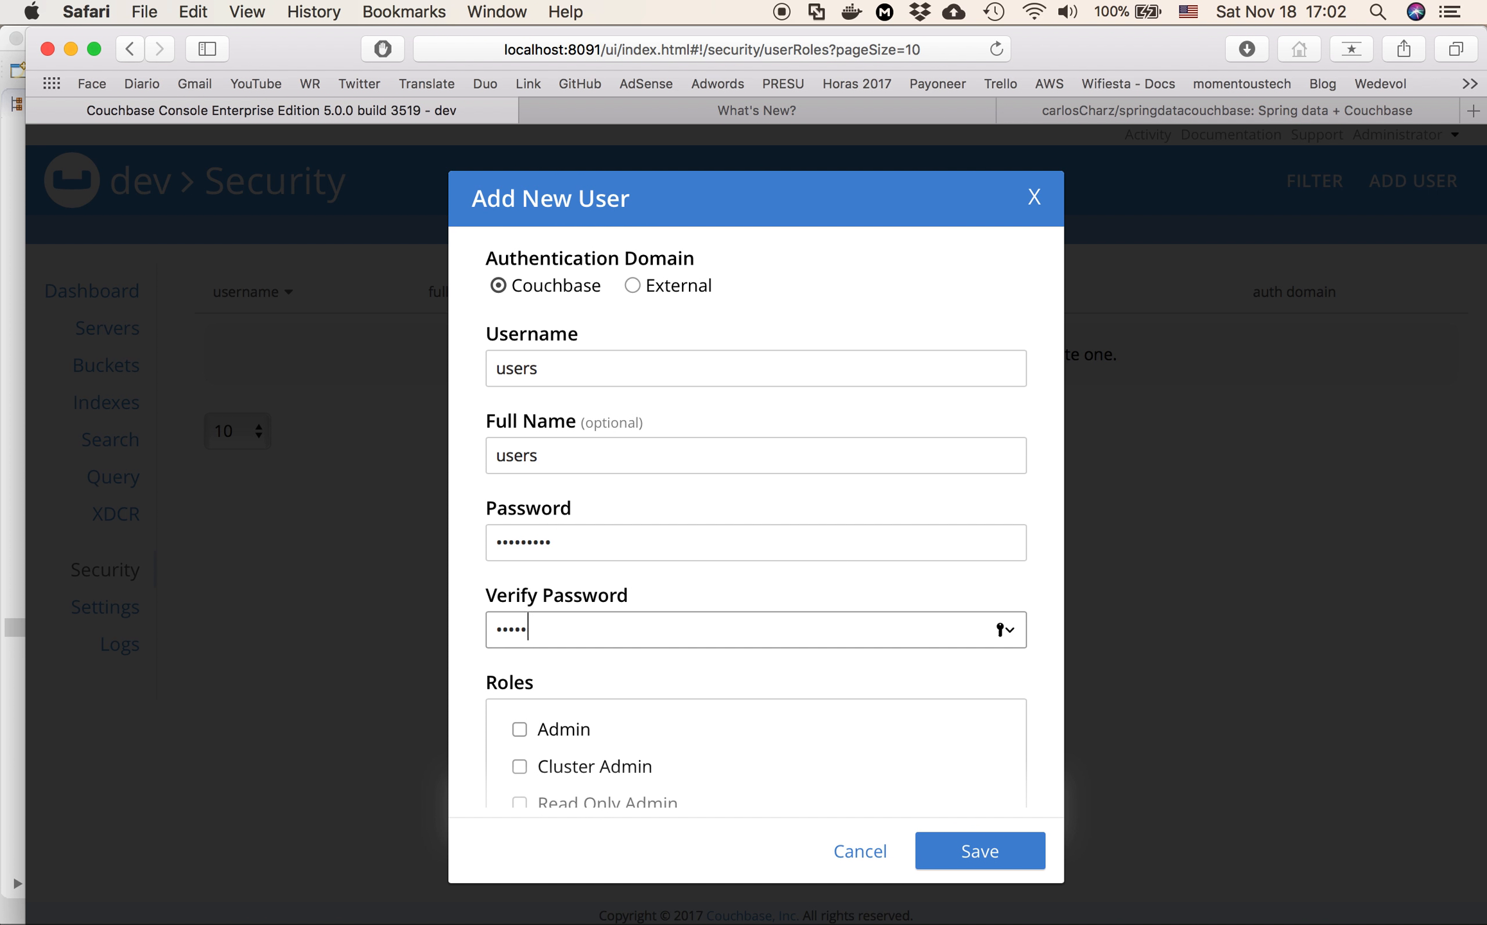
text(23456789)
Grant the new user the Bucket Full Access role on the users bucket and save the user
scroll(721, 692, down, 5)
click(520, 569)
click(549, 644)
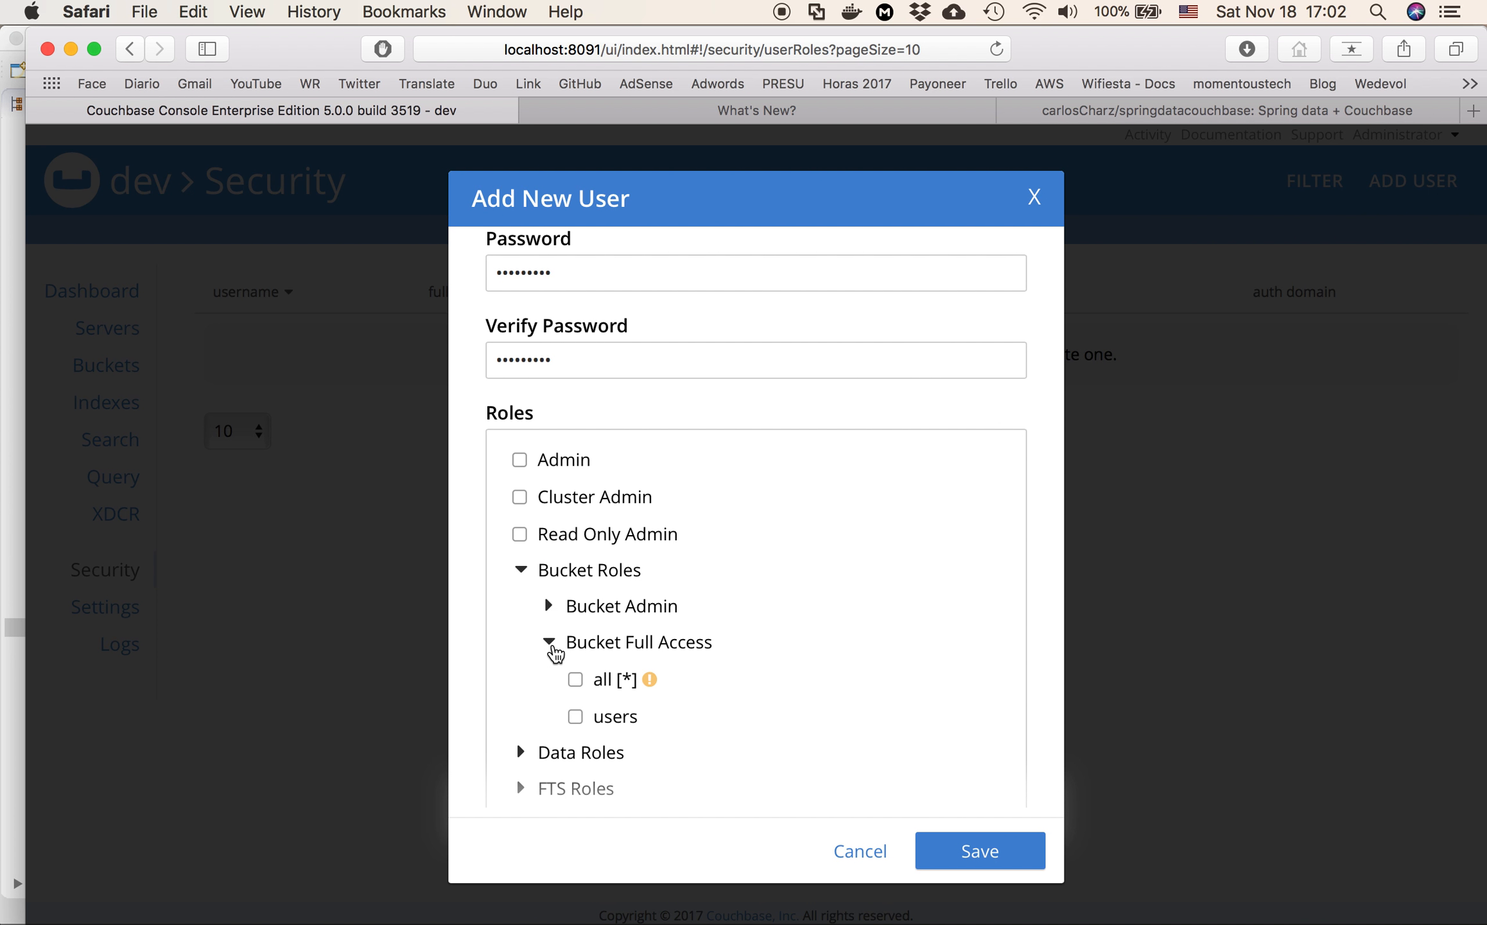
scroll(724, 701, down, 3)
click(576, 633)
click(992, 854)
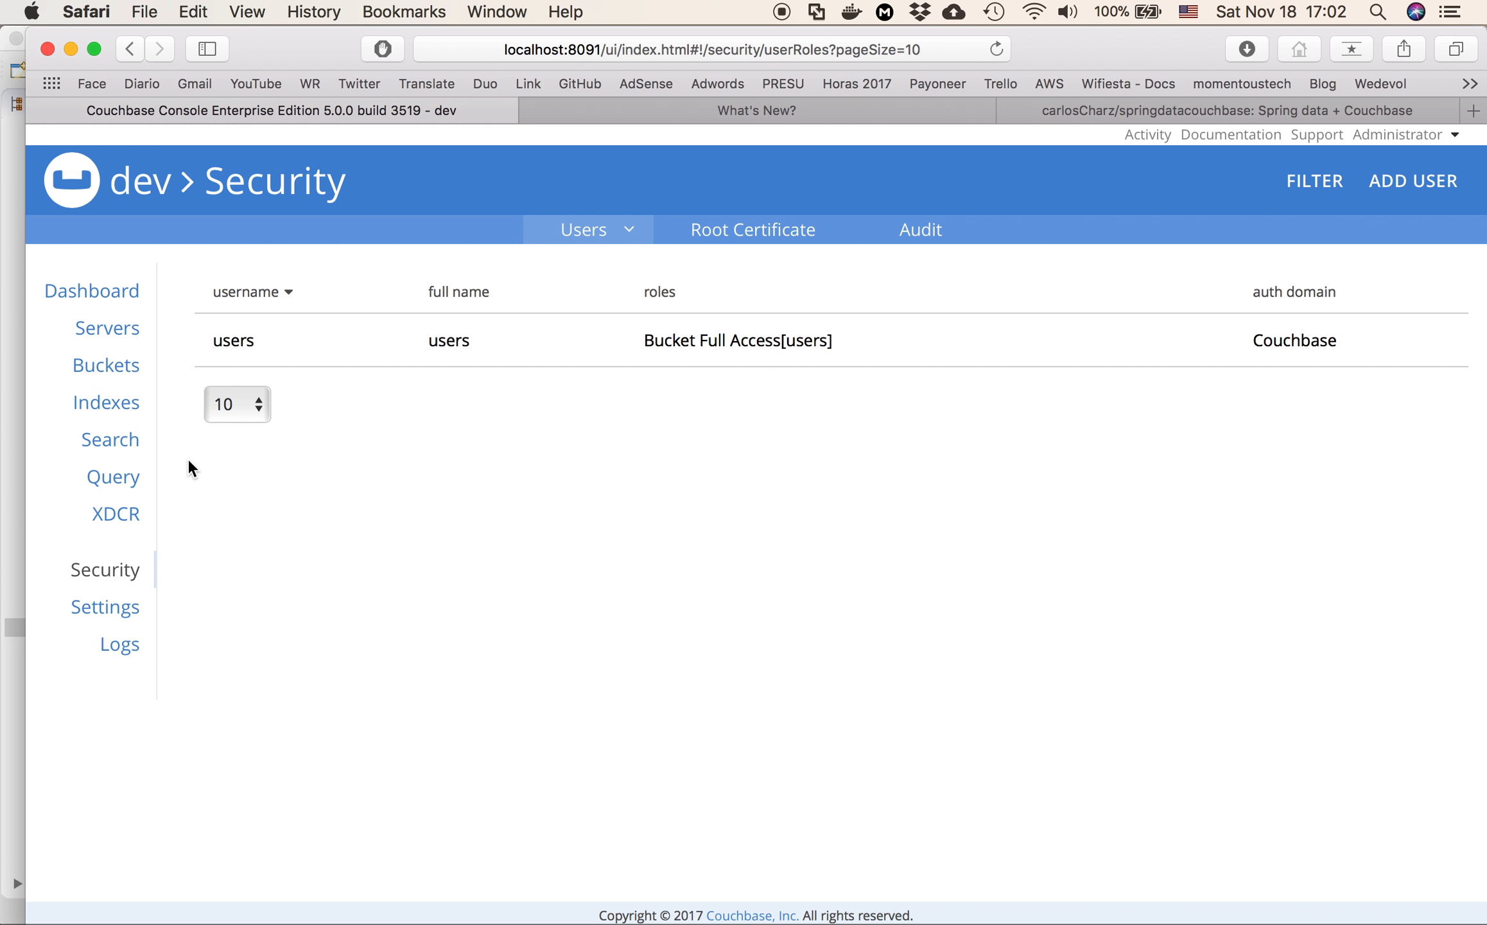
Switch to Eclipse, check the bucket_name and password values in application.properties, and bring up UserRepository.java
key(super+Tab)
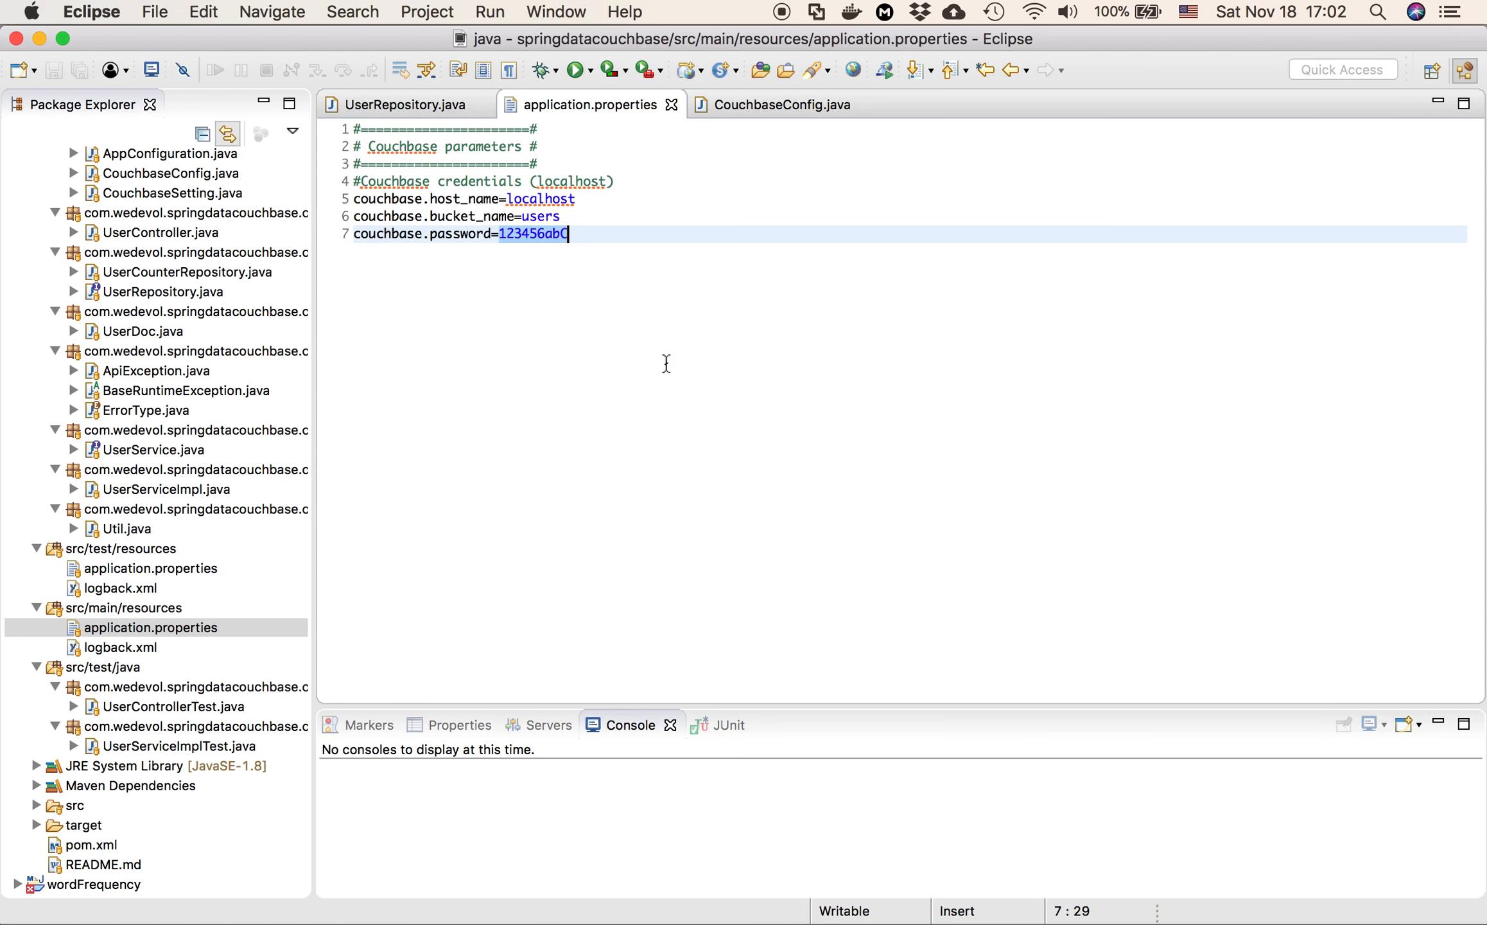
click(558, 217)
drag(594, 217, 525, 217)
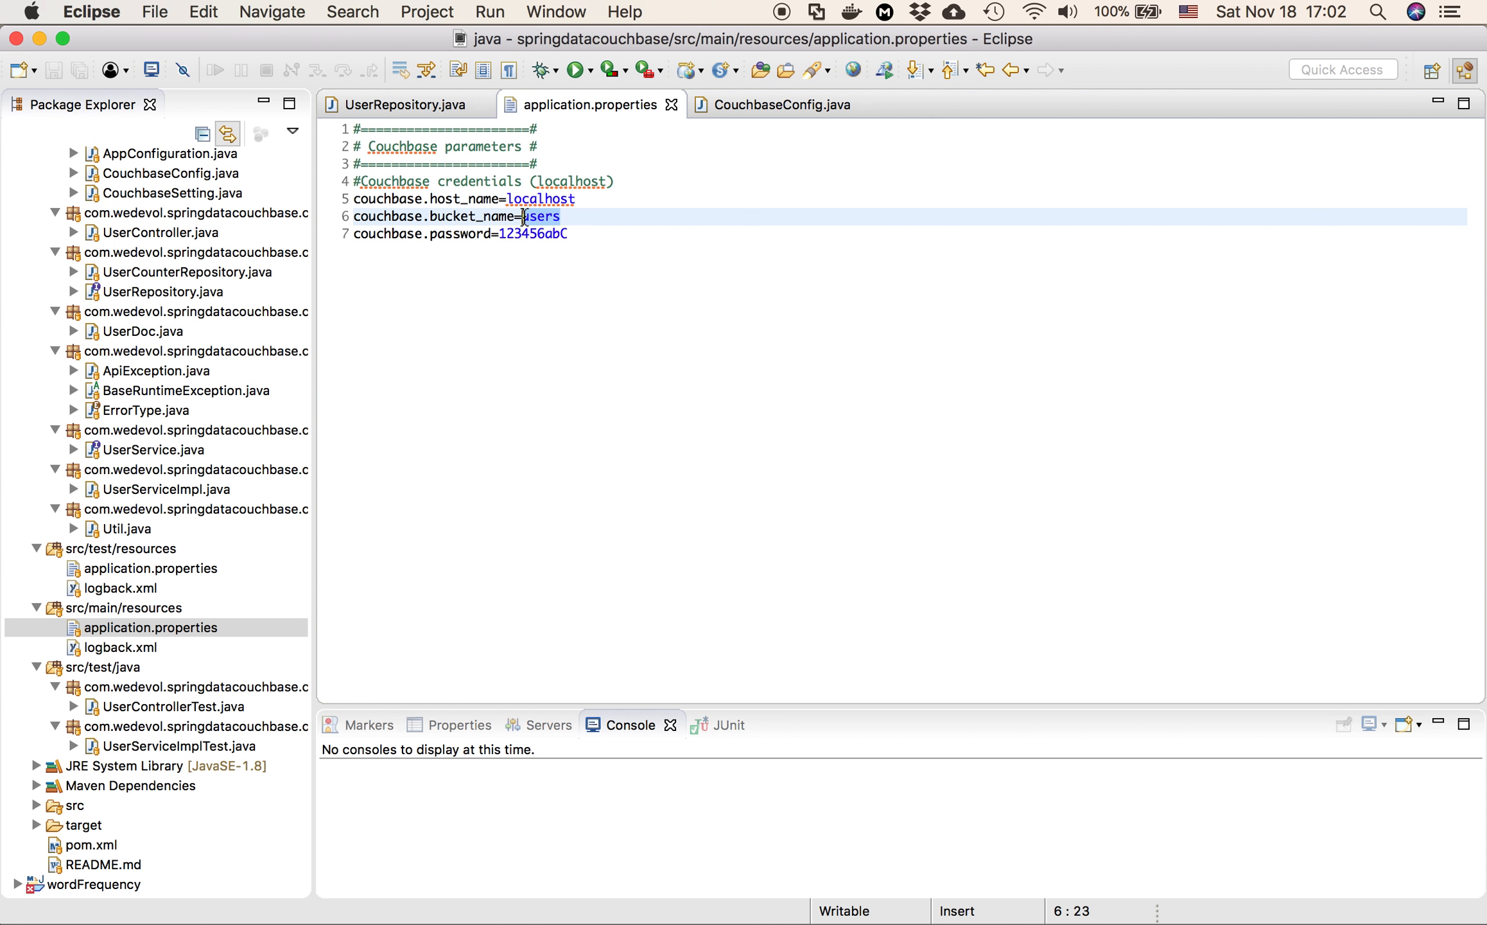
click(604, 230)
click(556, 220)
double_click(558, 218)
double_click(543, 232)
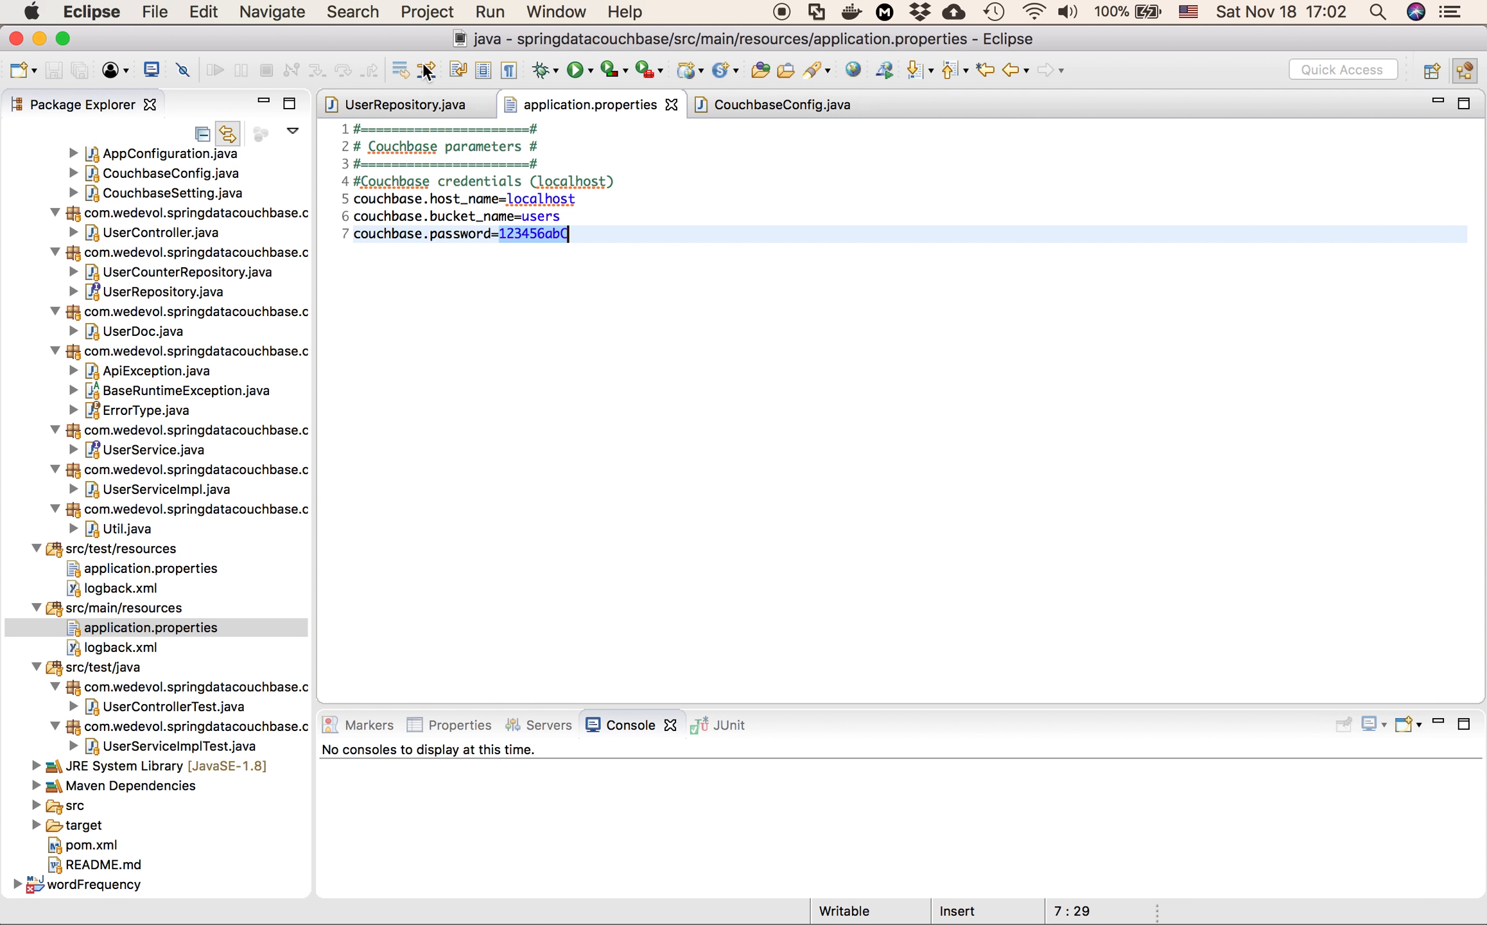
click(404, 104)
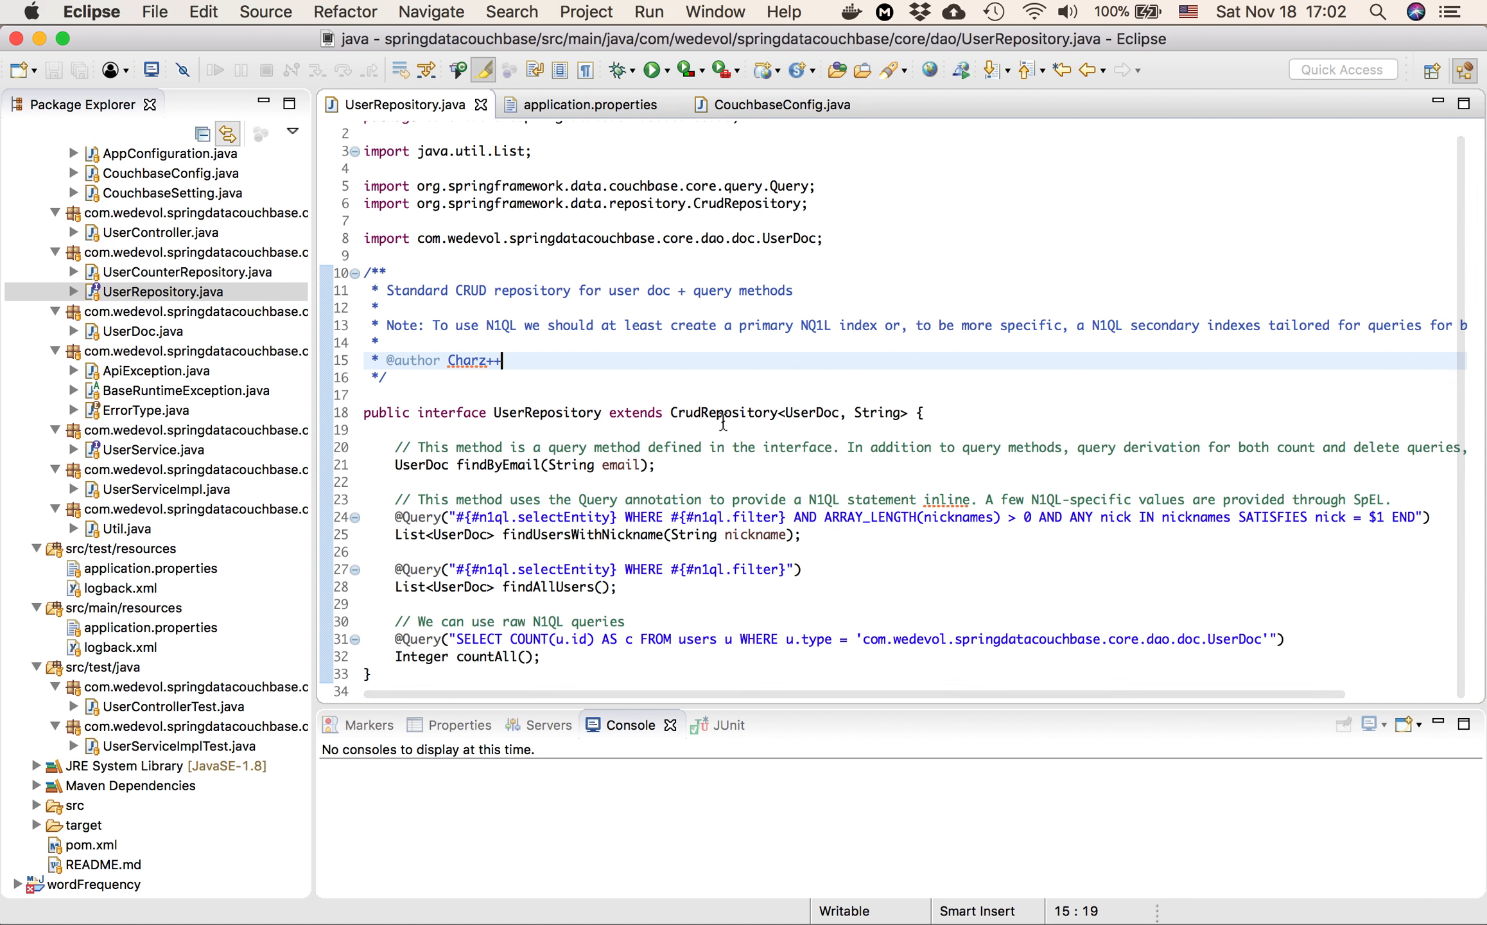
Switch to Safari, open the cluster's Indexes page and decline saving the password in iCloud Keychain
key(super+Tab)
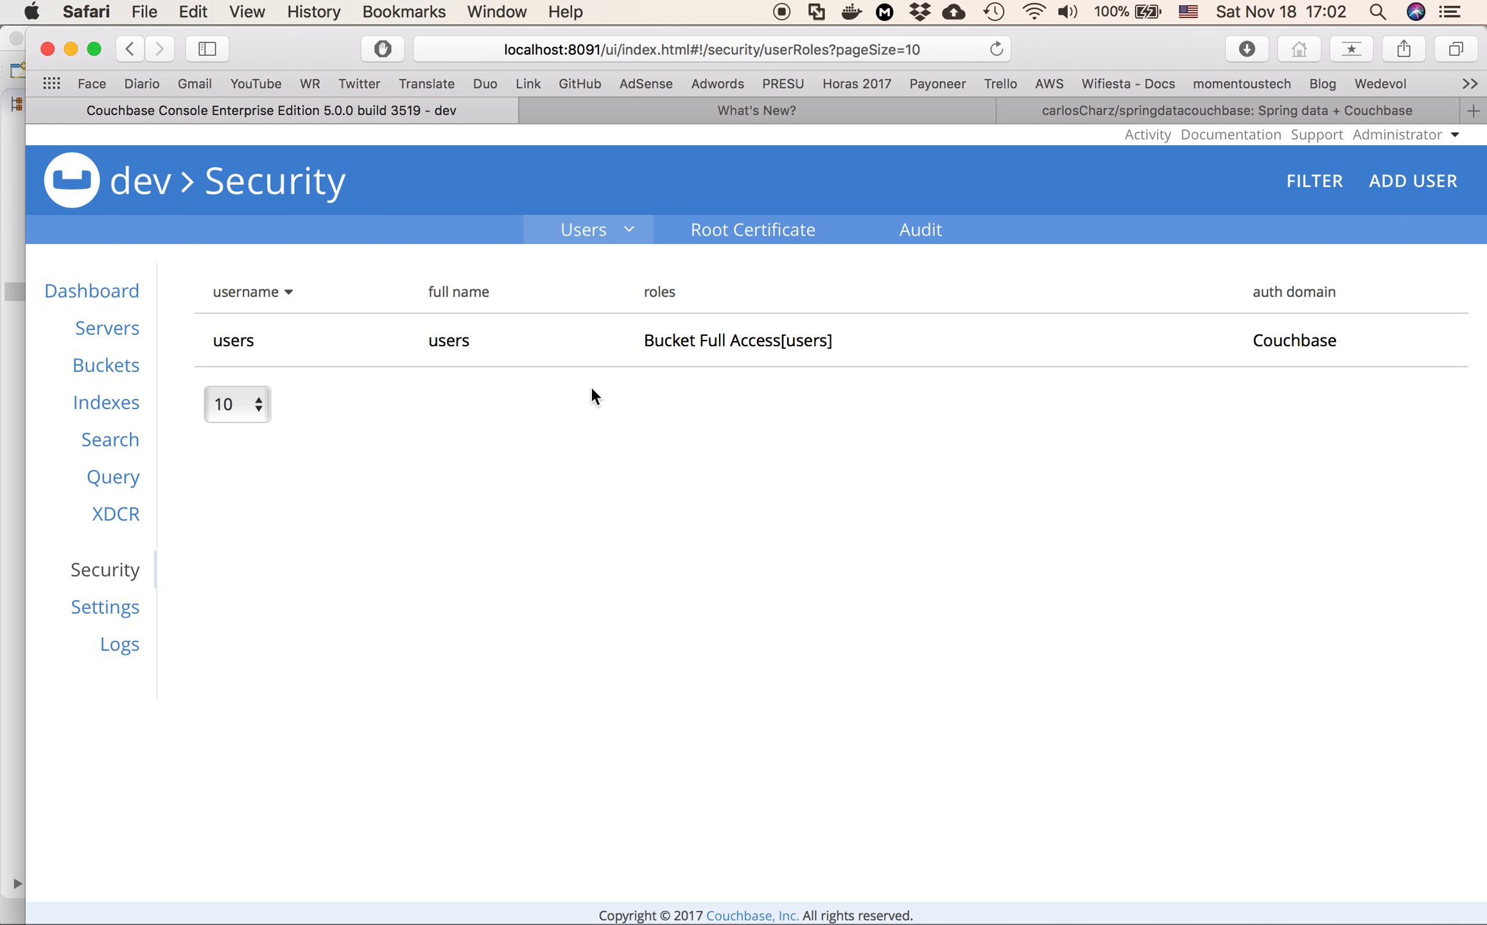
click(106, 403)
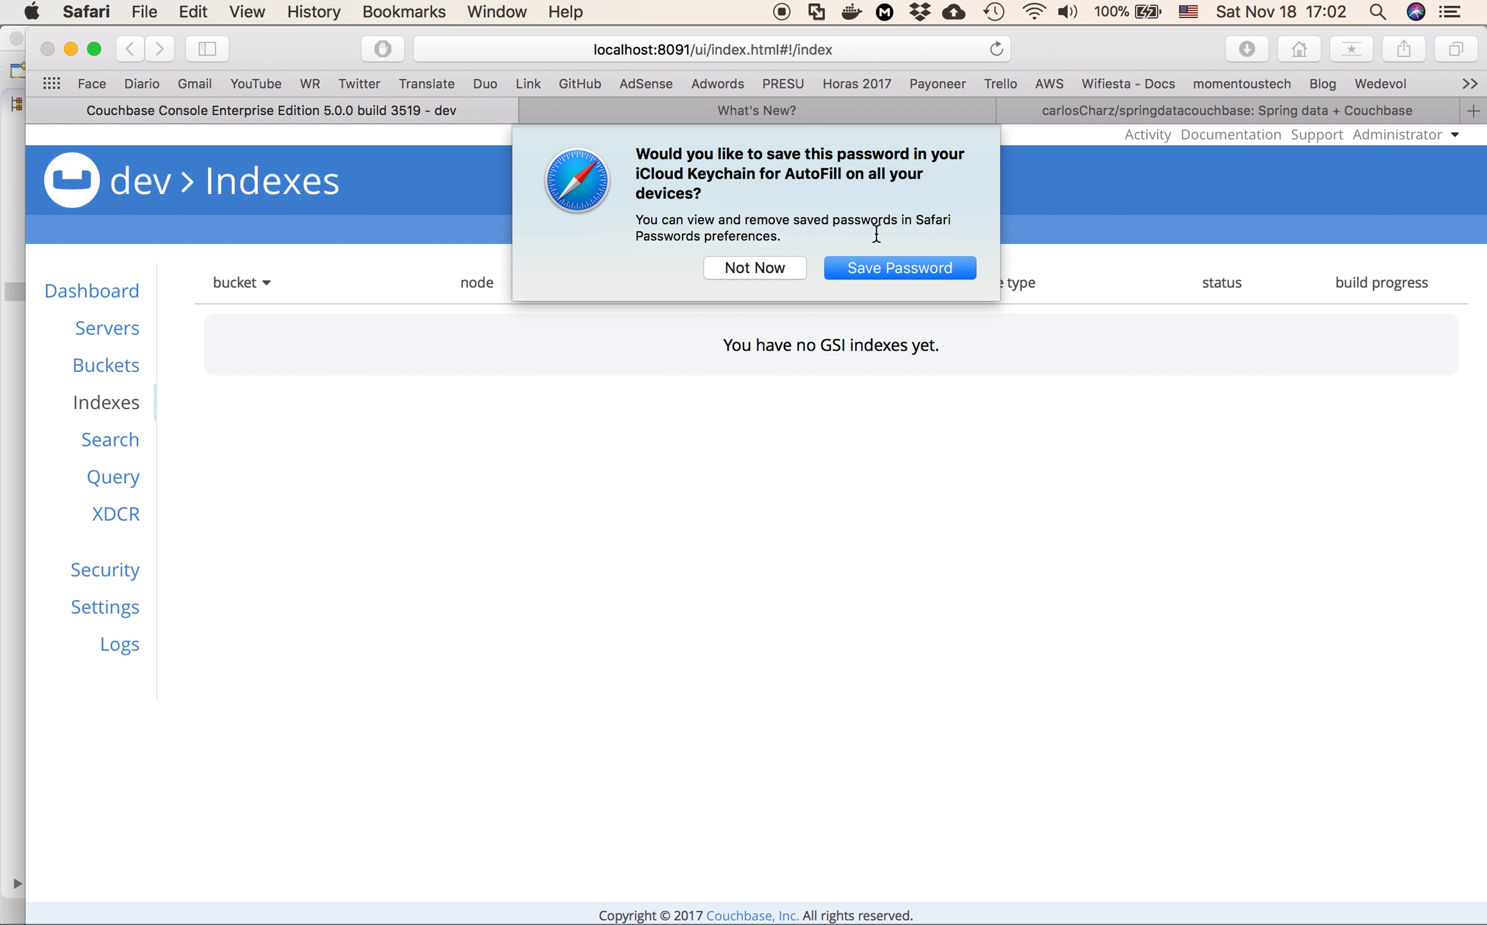
click(767, 266)
Look at the springdatacouchbase GitHub page and UserRepository.java in Eclipse, and return to the cluster's Indexes page in Safari
click(1188, 110)
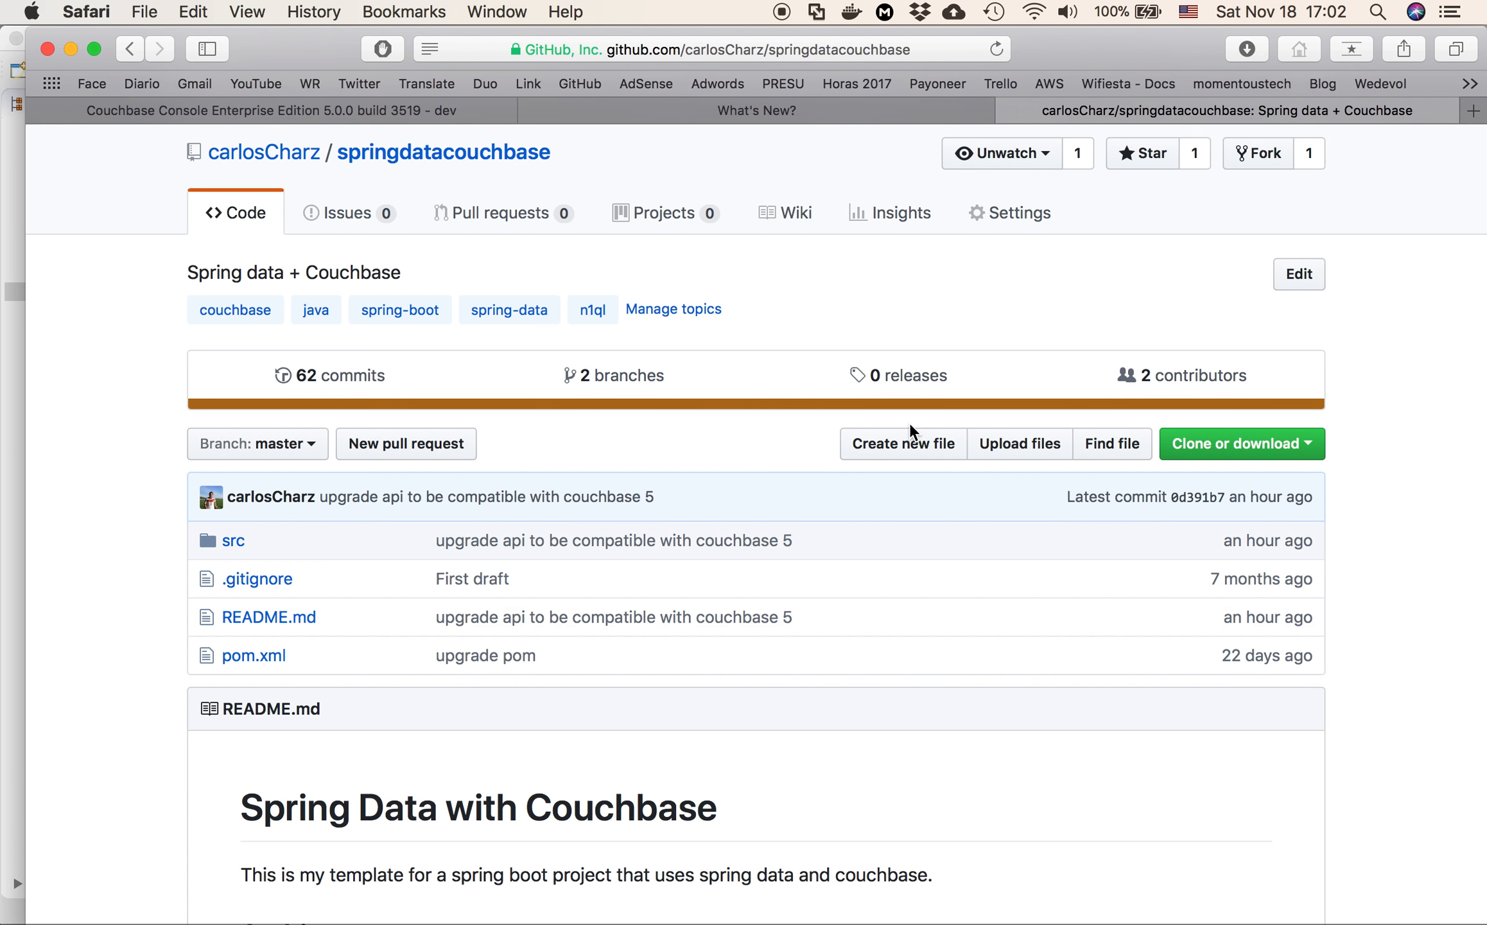
scroll(910, 422, down, 15)
key(super+Tab)
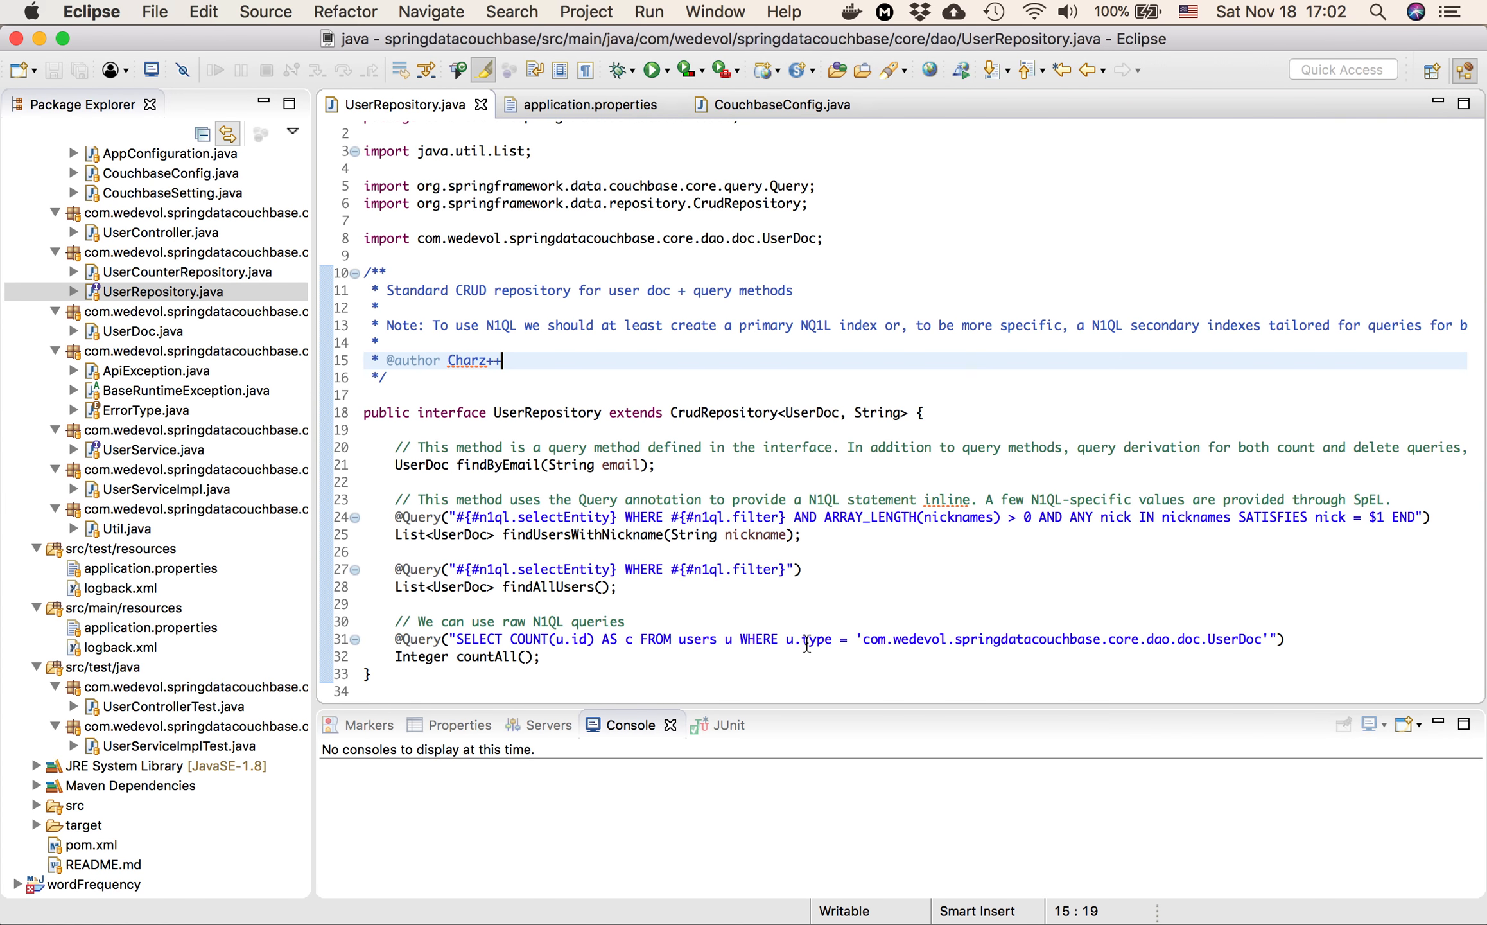
key(super+Tab)
click(282, 115)
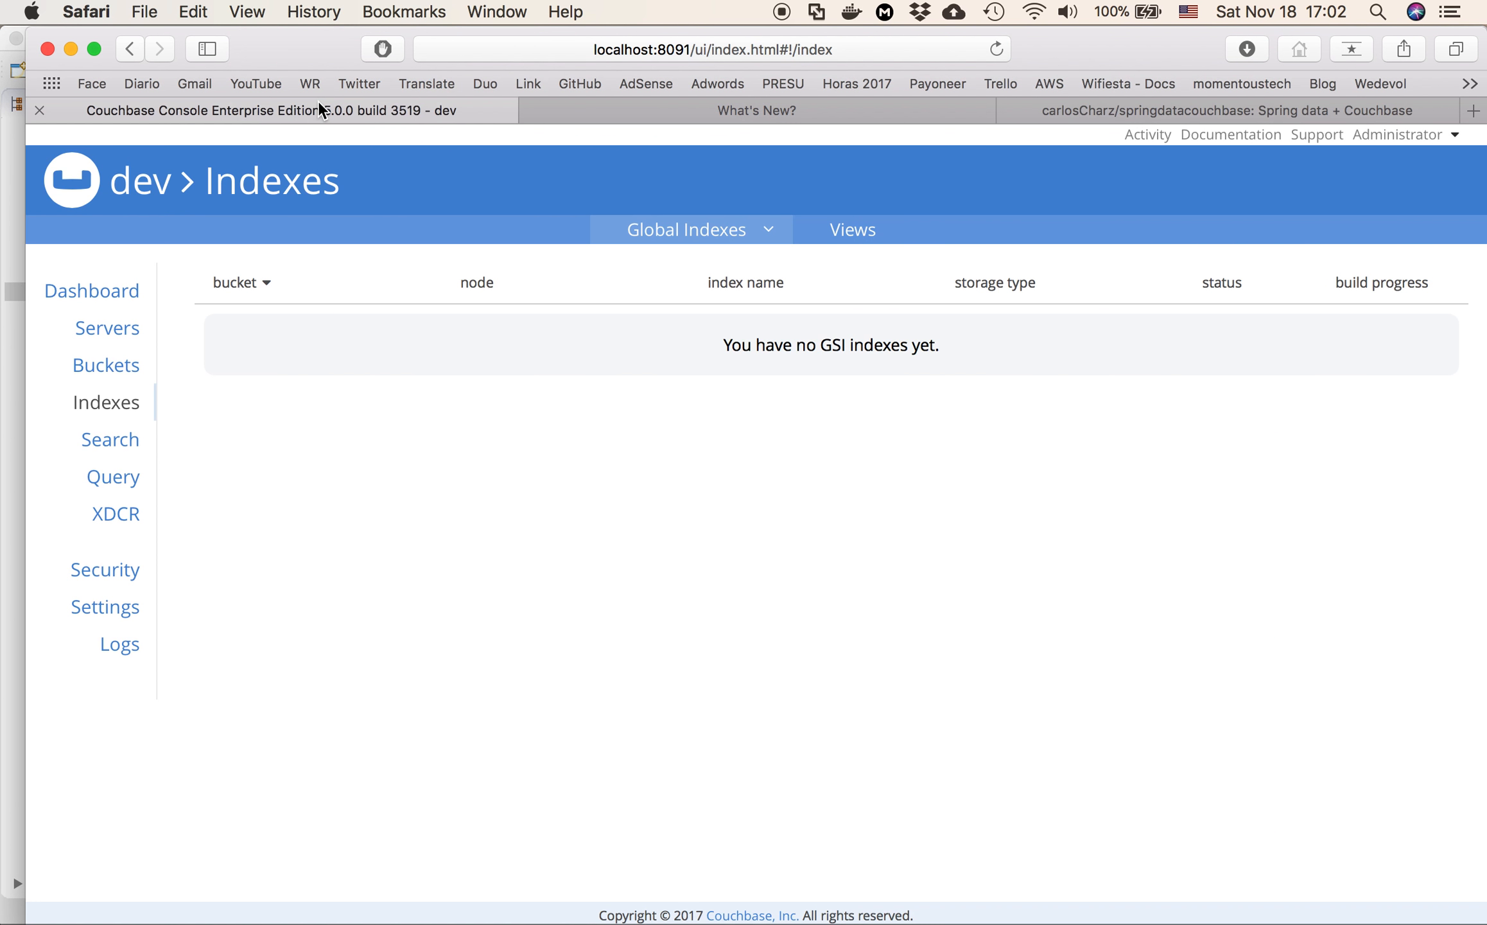
Read through the springdatacouchbase README on GitHub, including the exposed methods and the considerations about Couchbase
click(1188, 110)
scroll(747, 461, down, 10)
scroll(749, 465, down, 10)
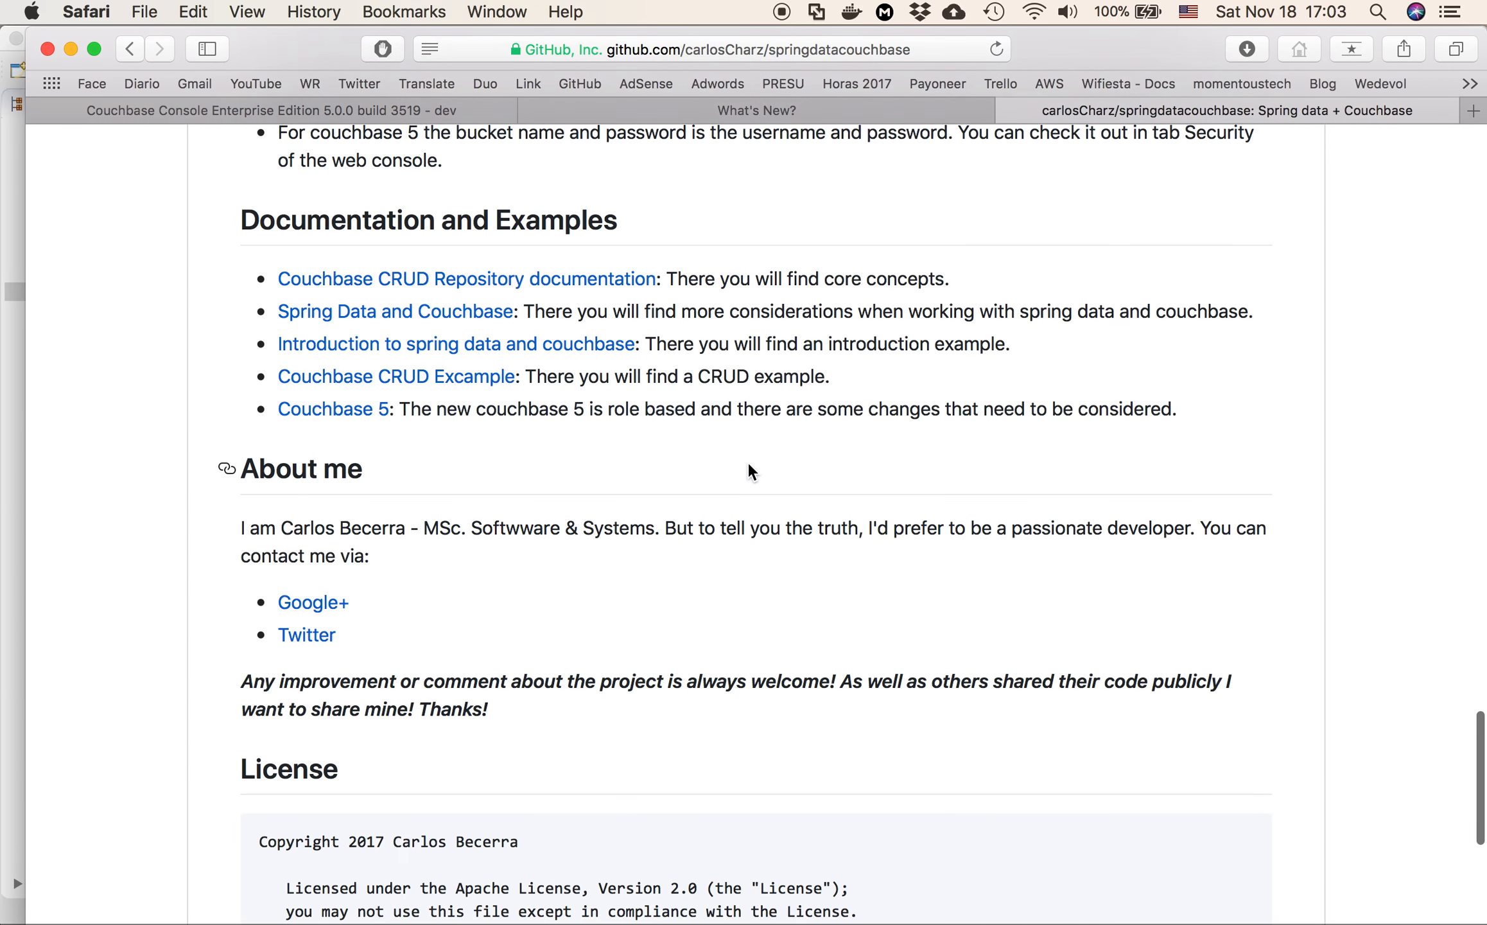
scroll(748, 465, up, 12)
scroll(748, 463, up, 15)
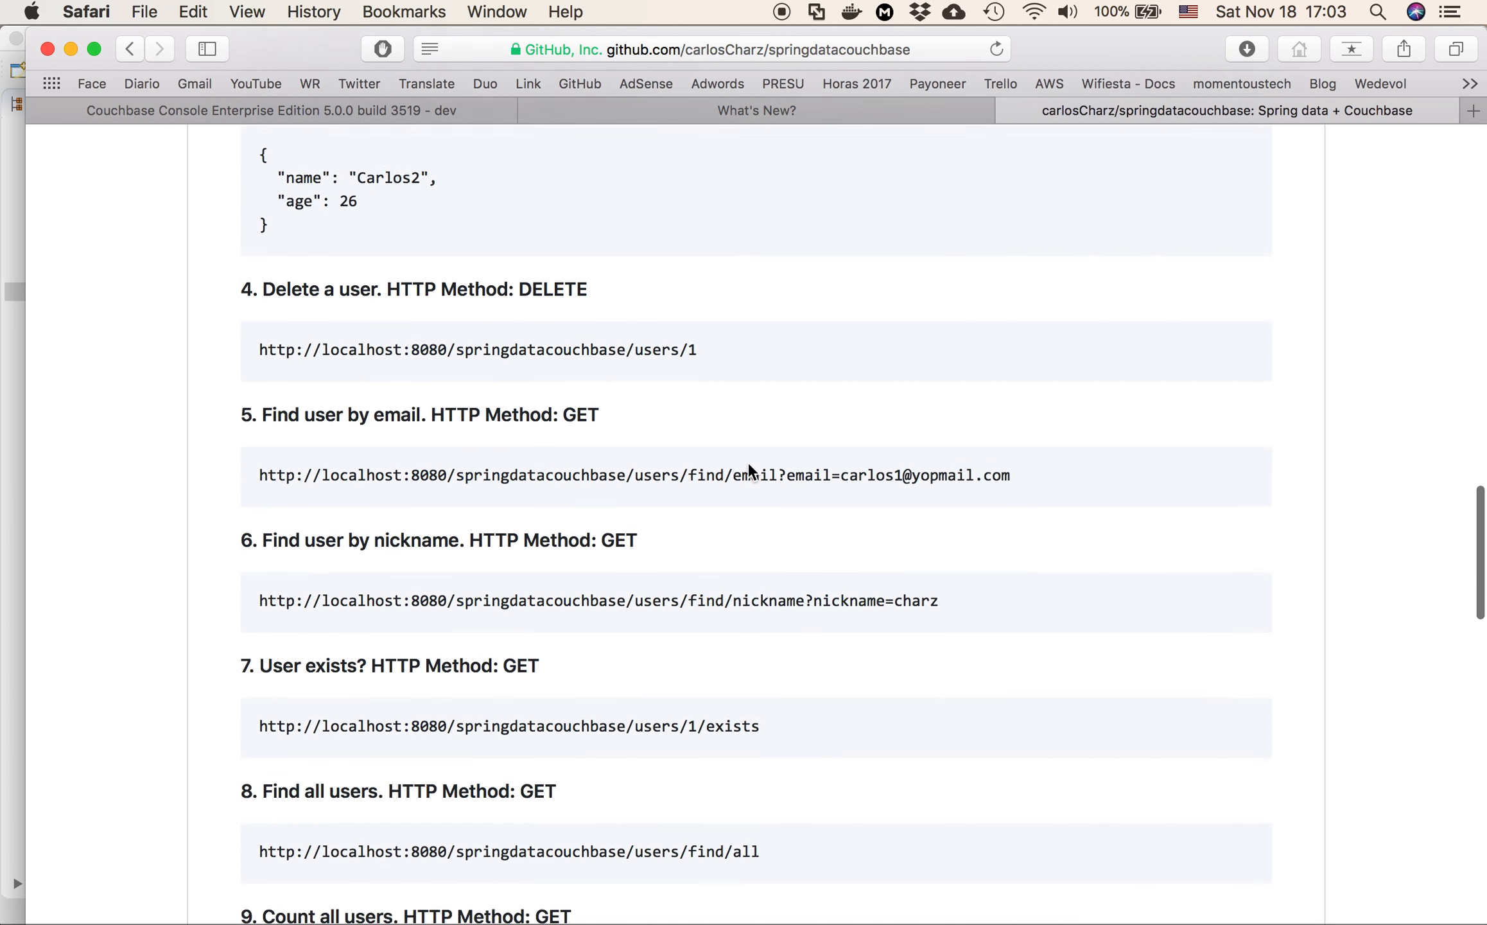
scroll(748, 463, up, 5)
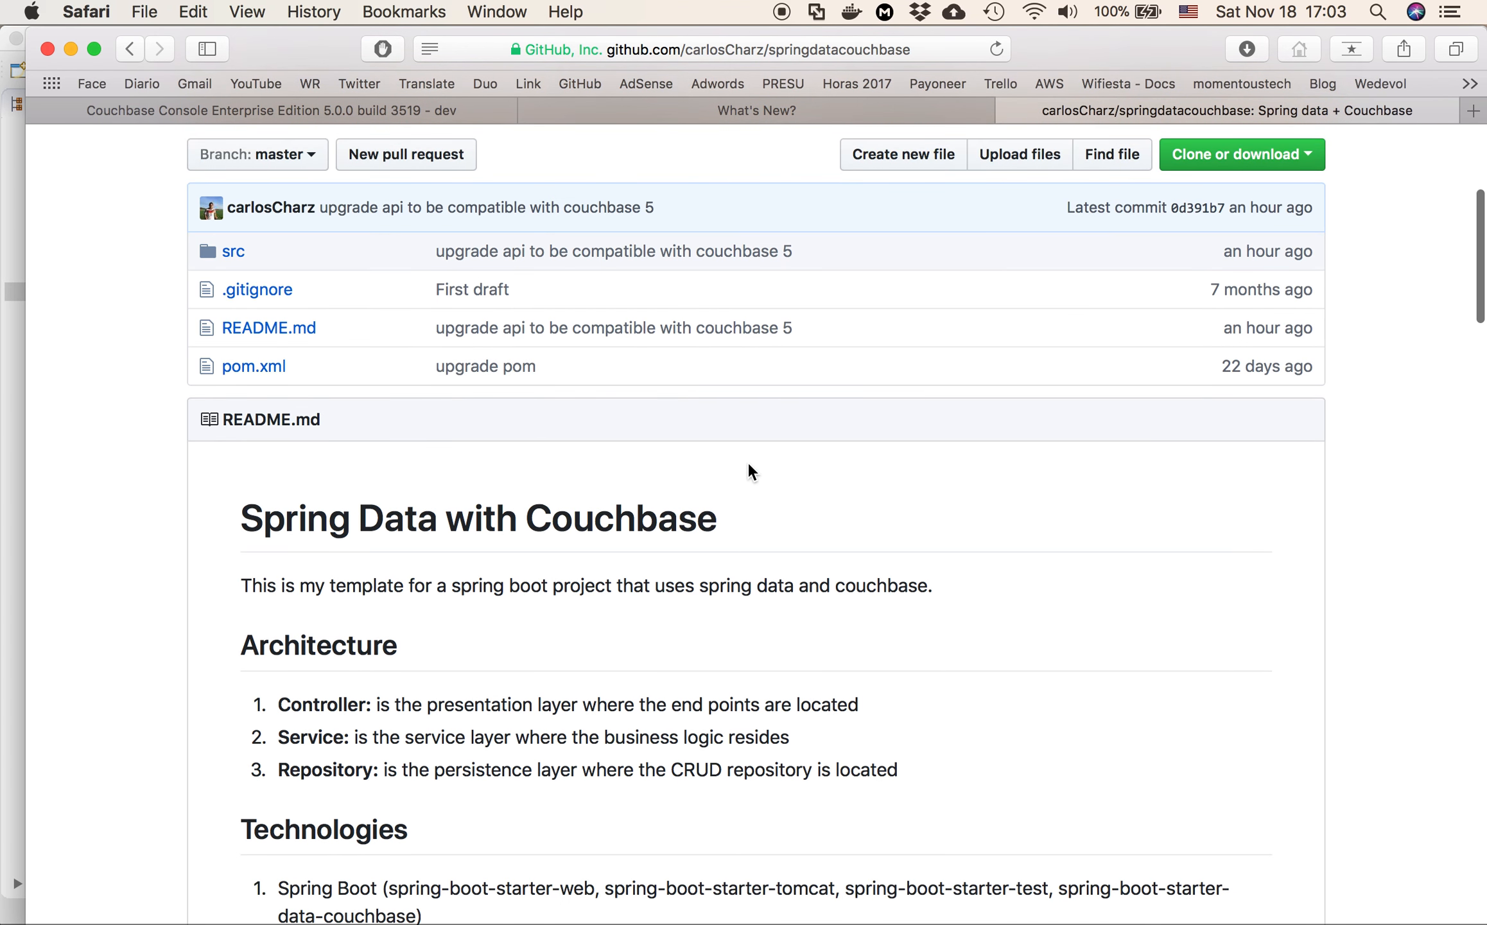
scroll(748, 464, down, 15)
scroll(749, 464, up, 10)
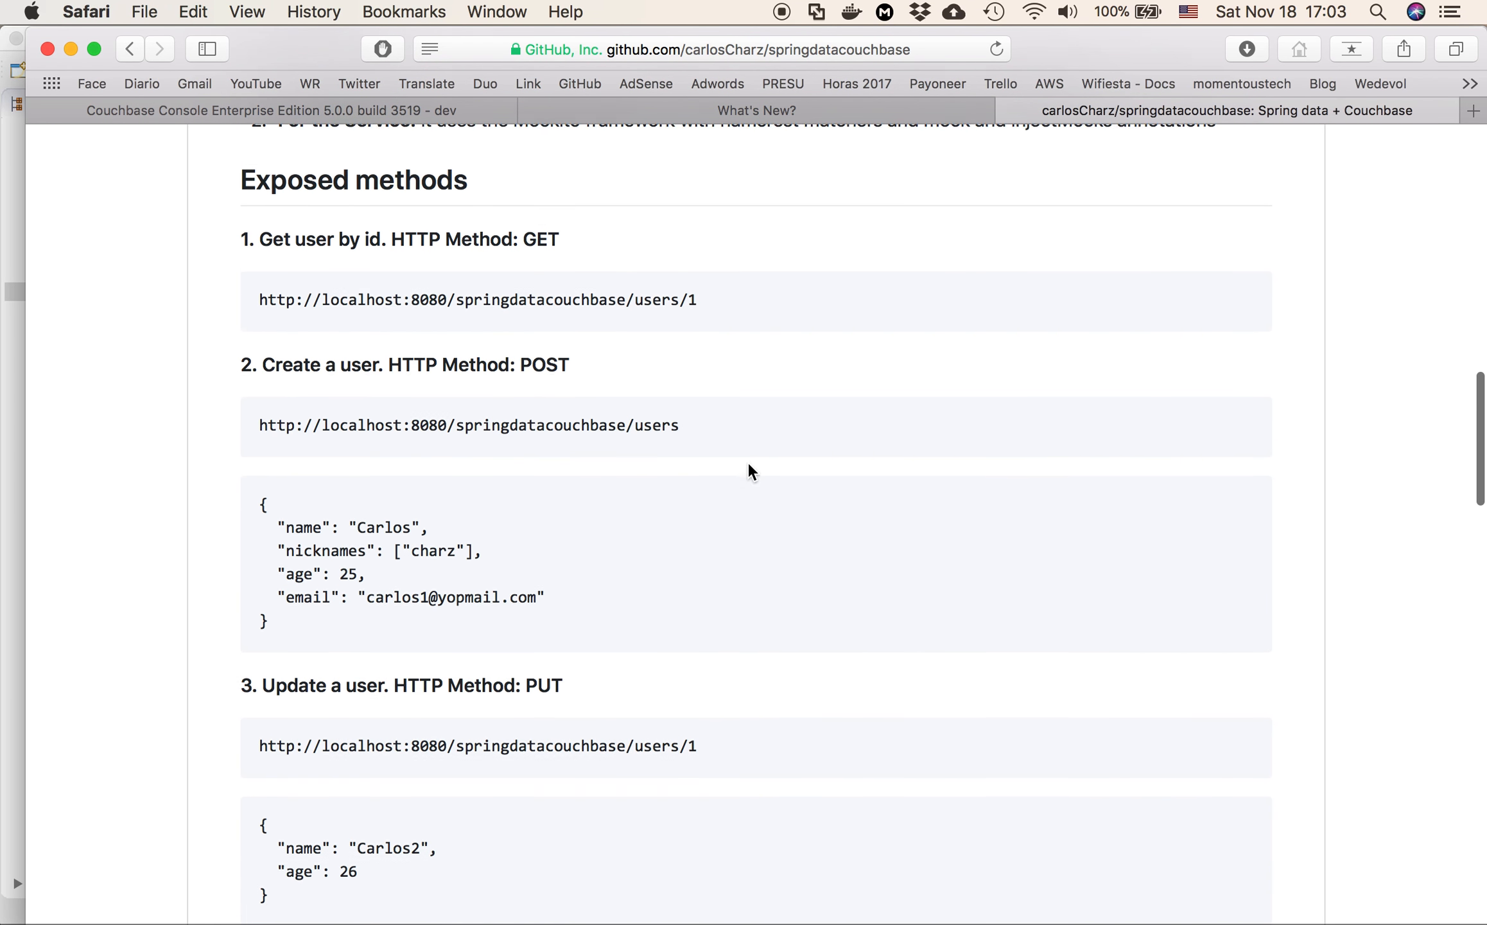
scroll(748, 464, down, 10)
scroll(749, 463, down, 20)
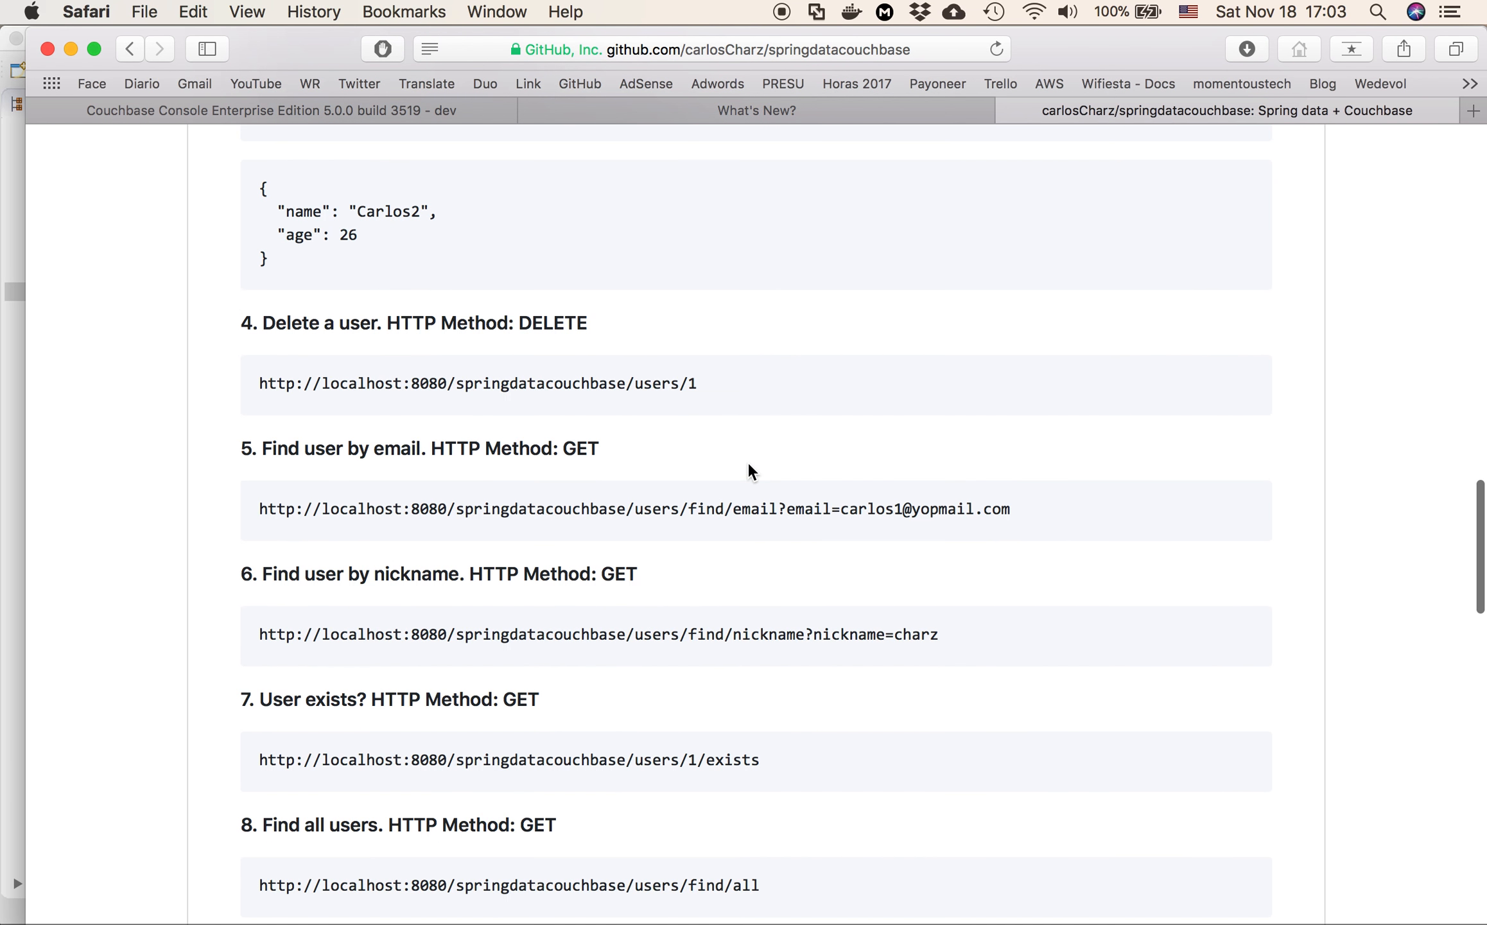
scroll(747, 461, down, 3)
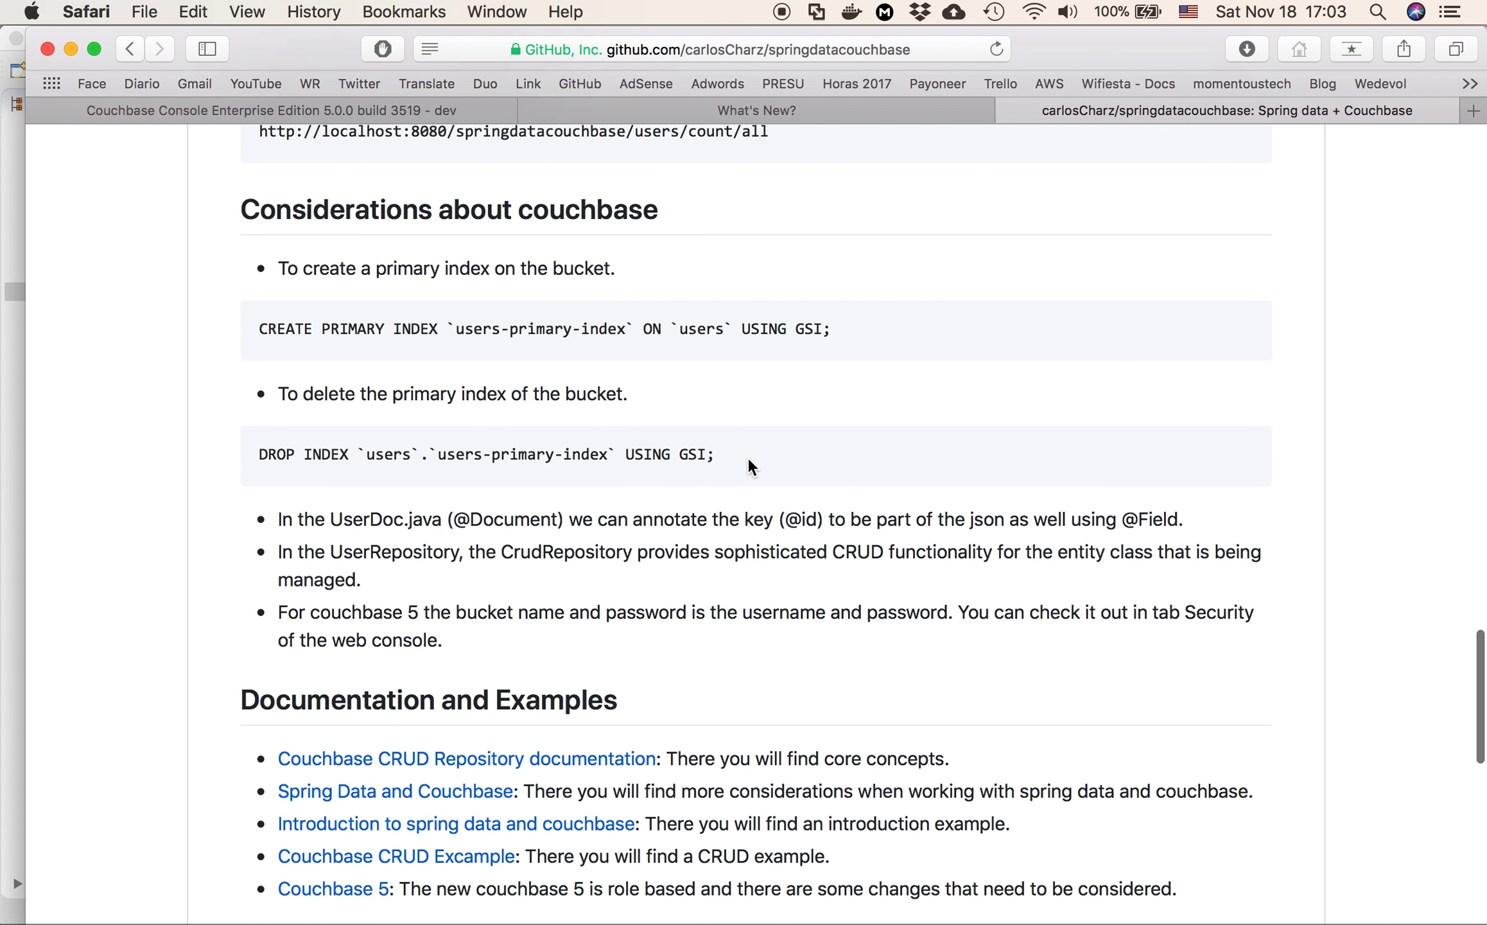
Copy the README's CREATE PRIMARY INDEX statement for users-primary-index, execute it in the Couchbase query editor, and view the index list
drag(829, 328, 227, 332)
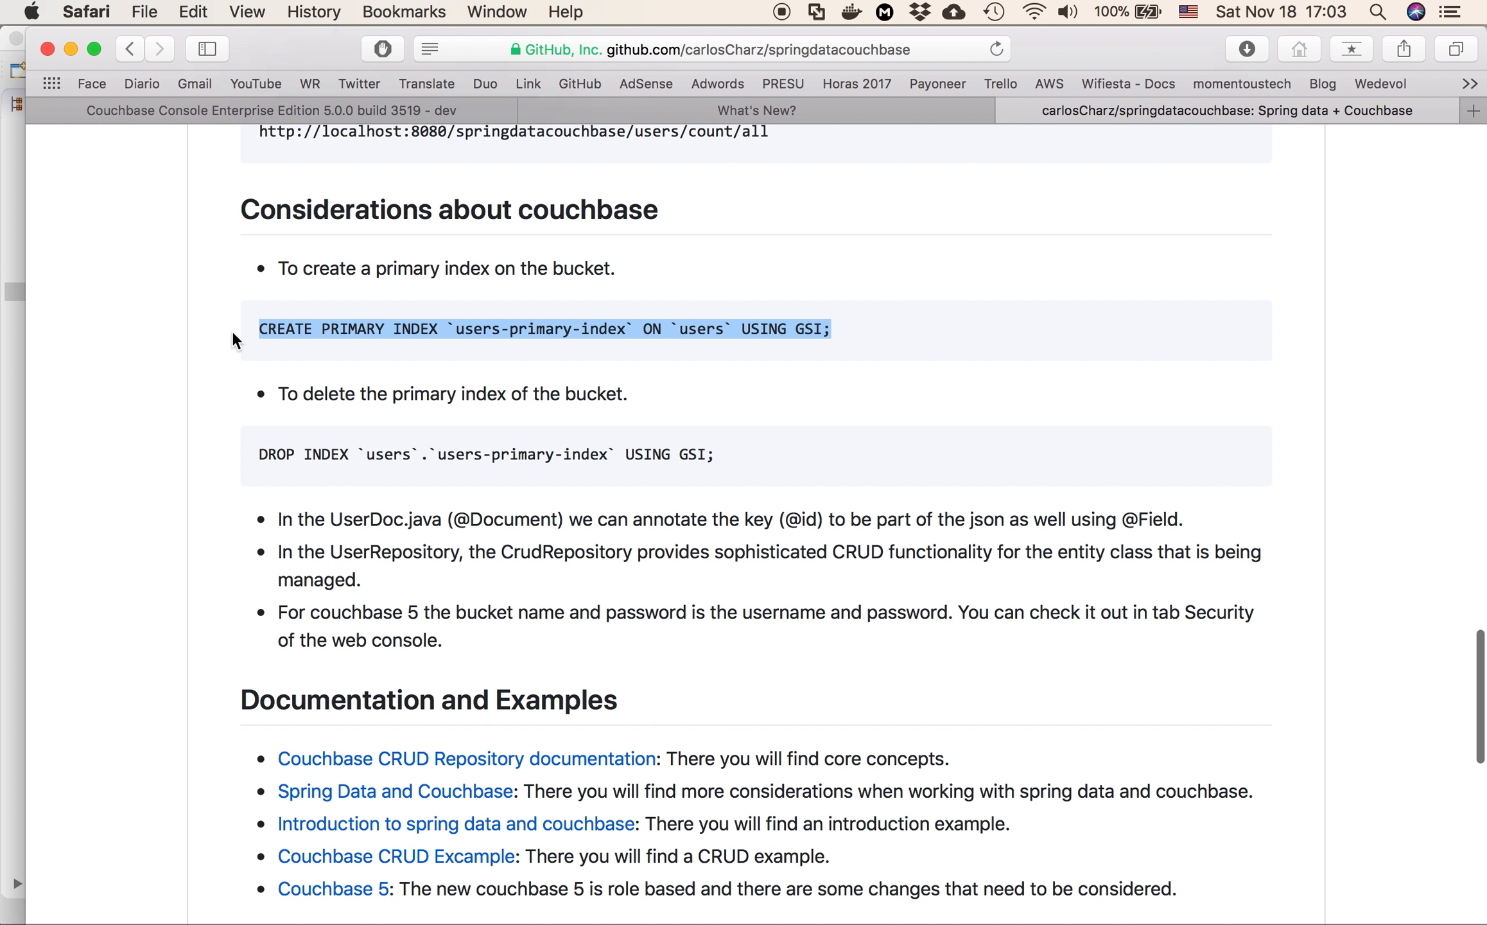
click(415, 106)
click(119, 478)
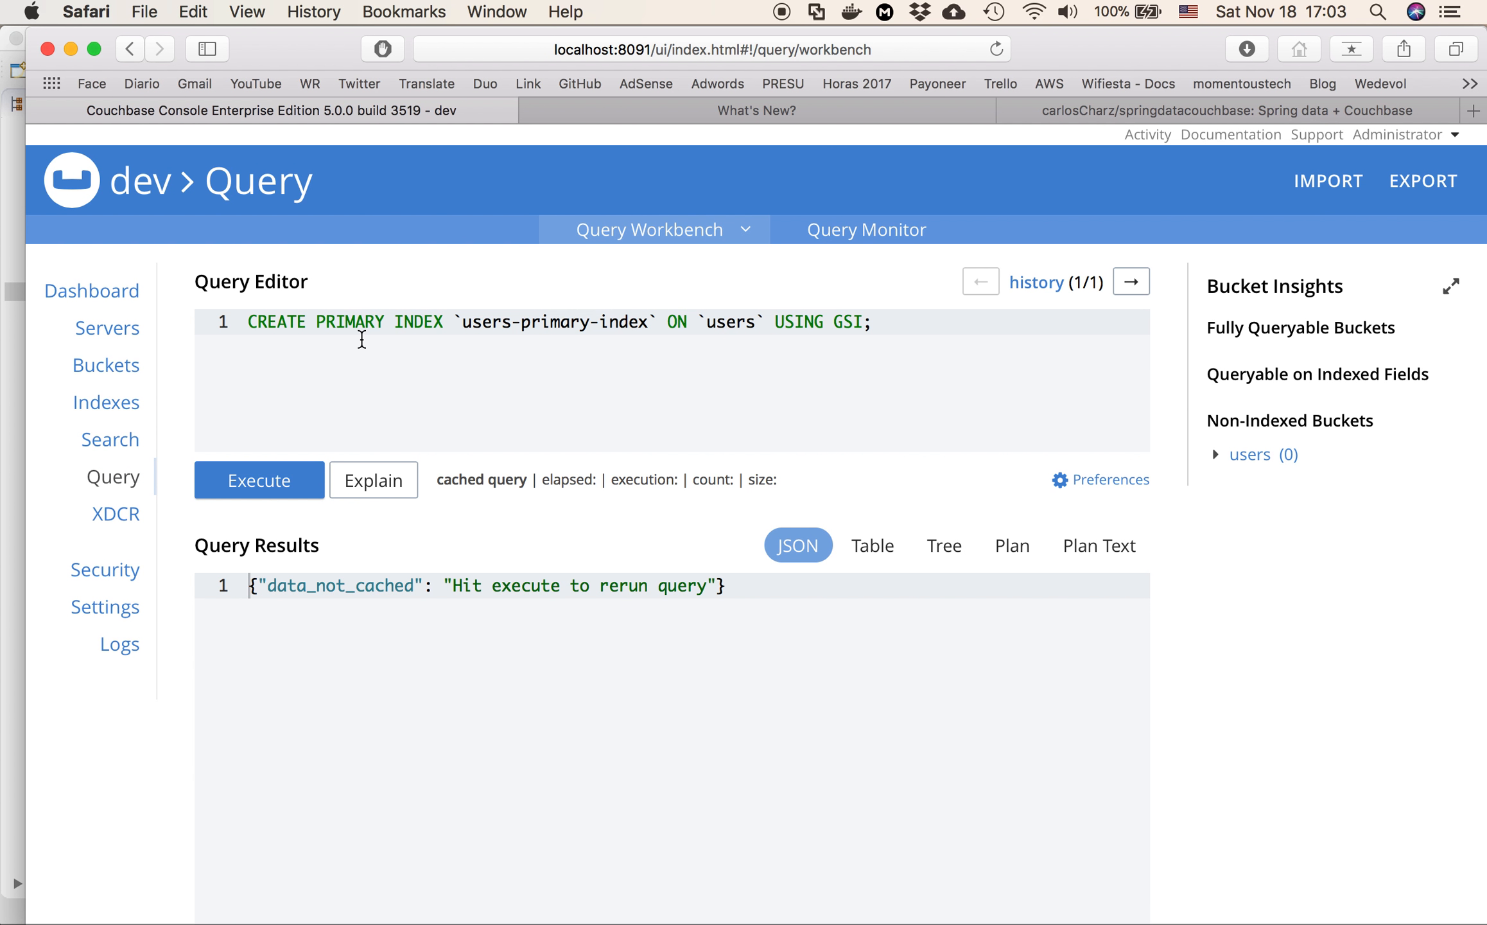
click(255, 483)
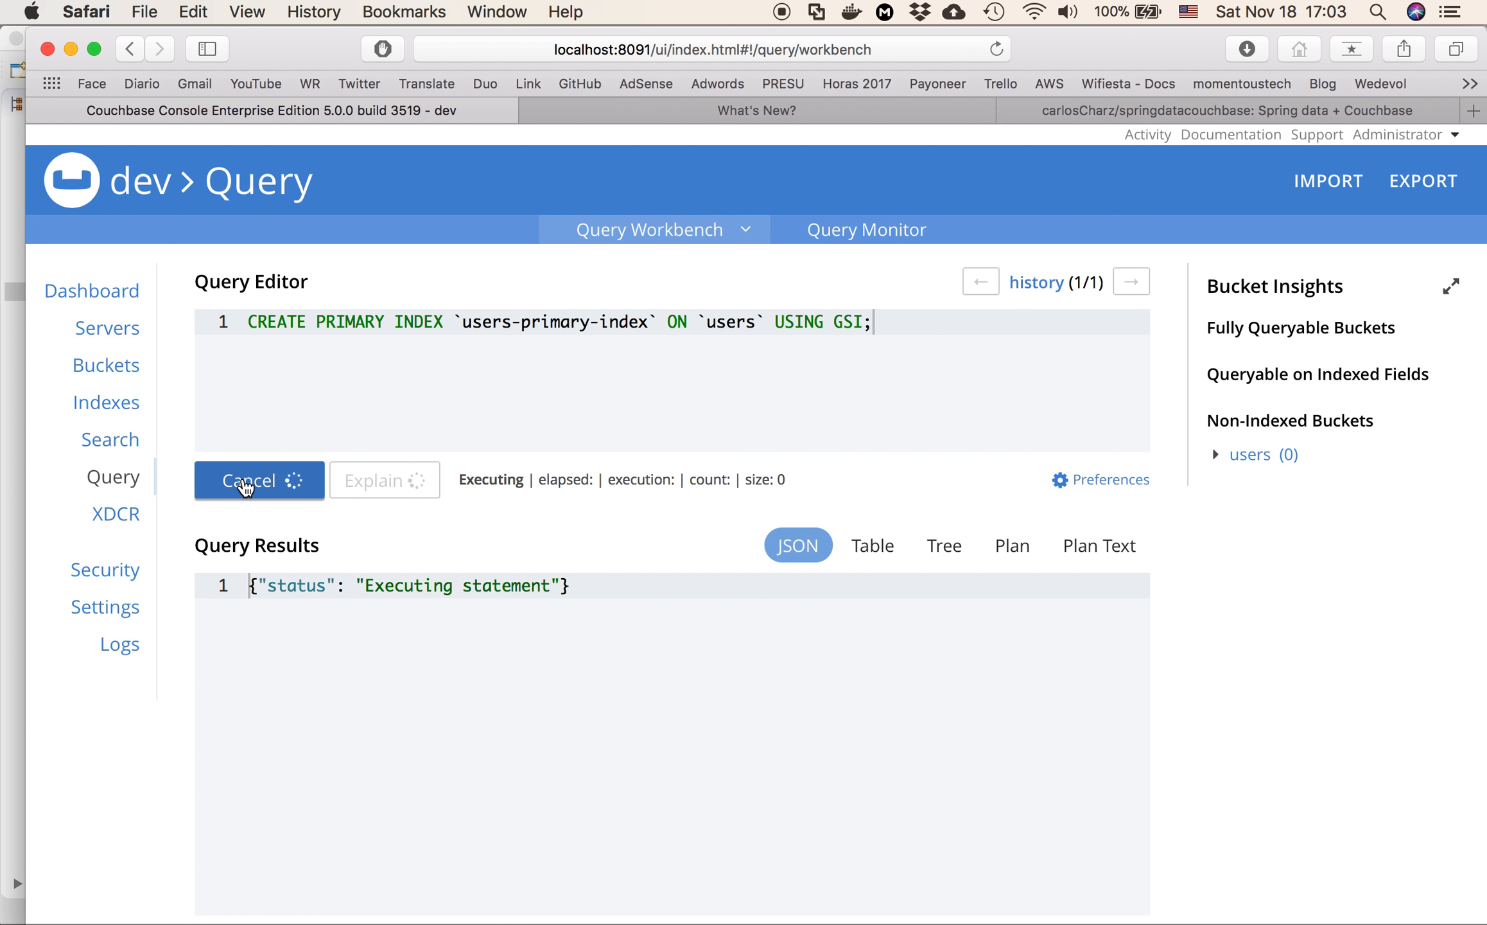
click(116, 406)
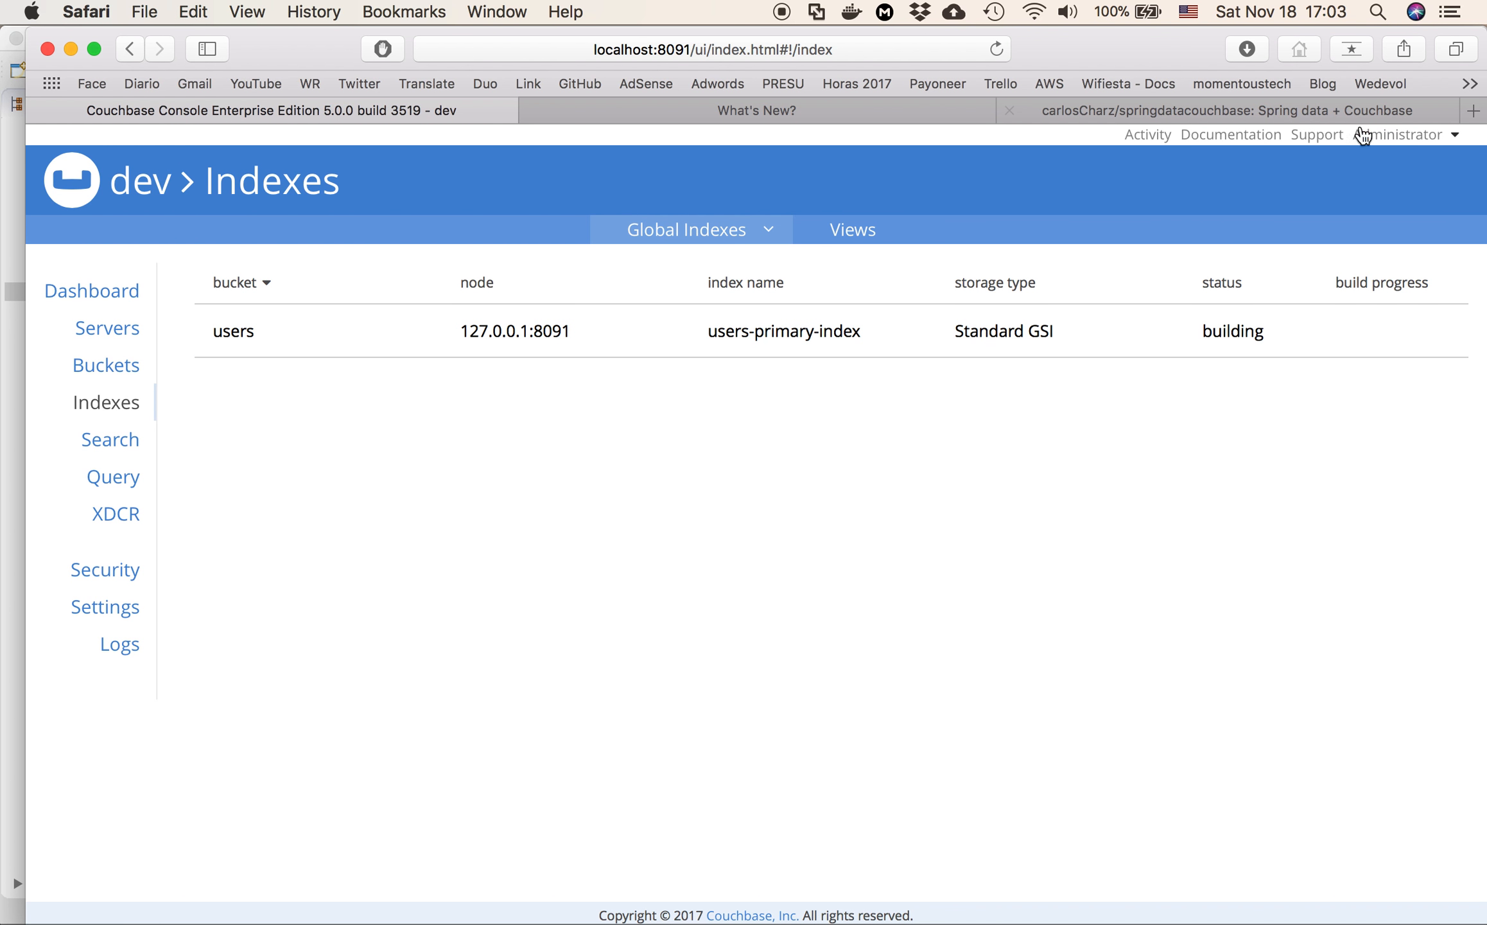
Switch to Eclipse, run the "couchbase clean install" Maven build and enlarge the console area
click(14, 624)
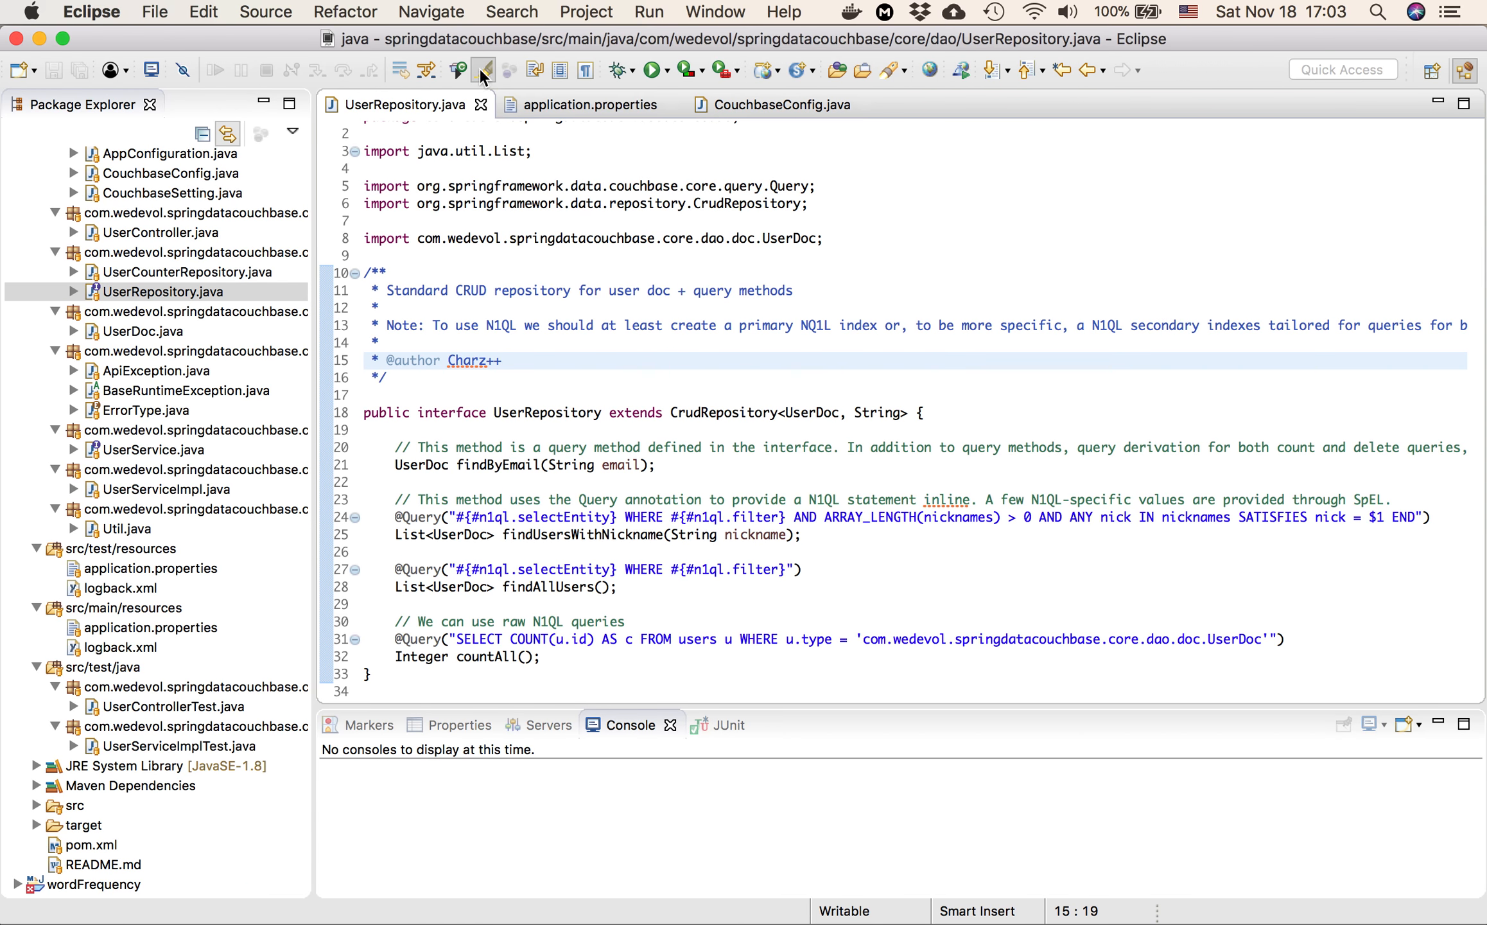
click(669, 73)
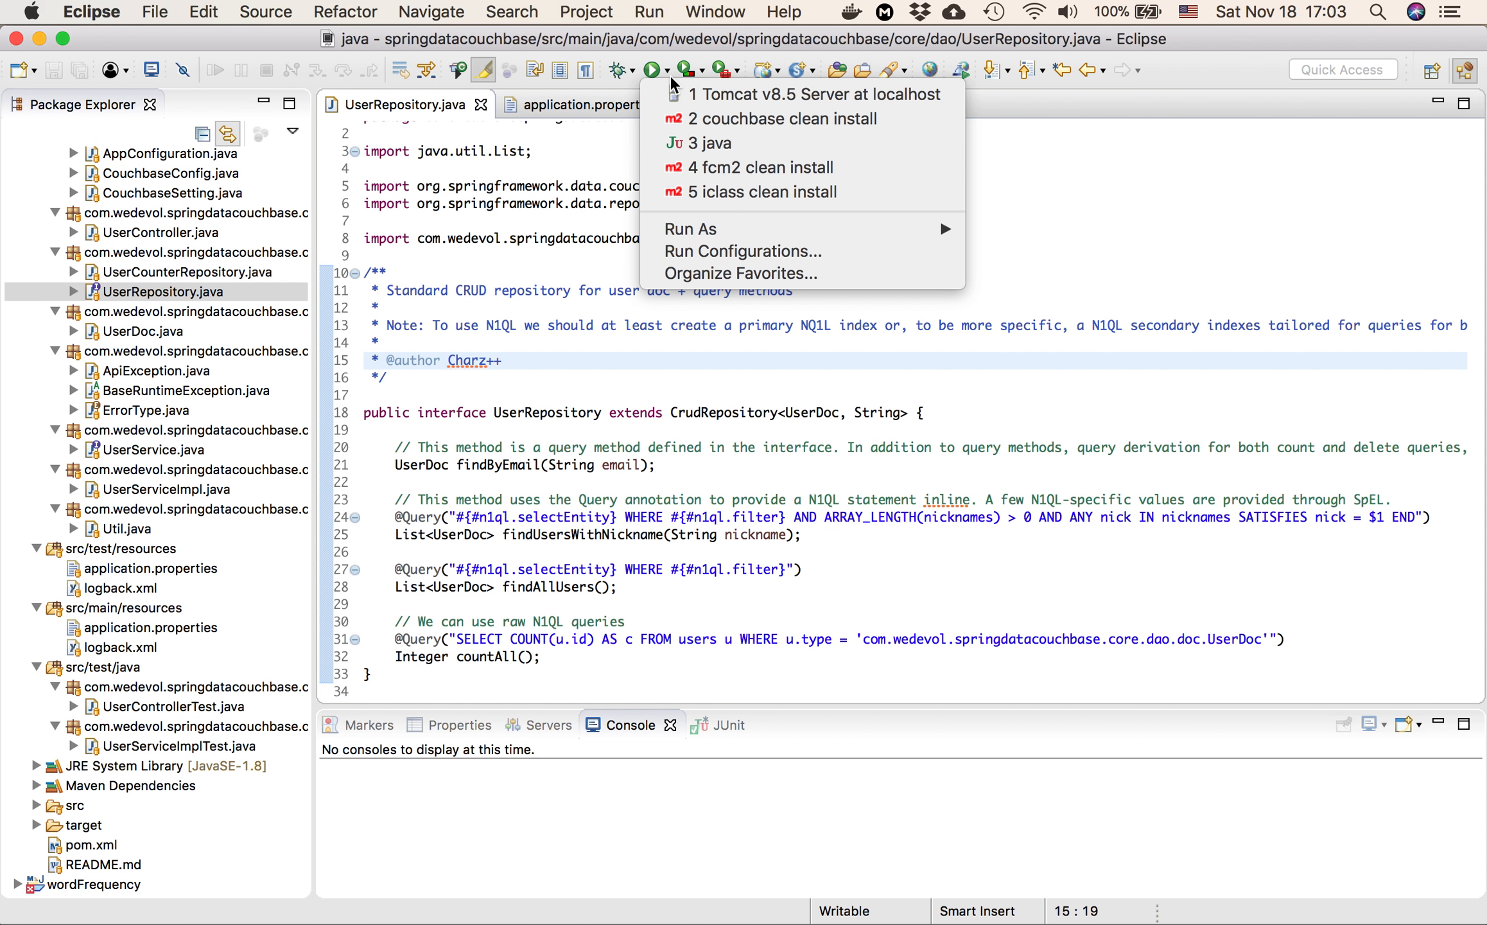
click(738, 120)
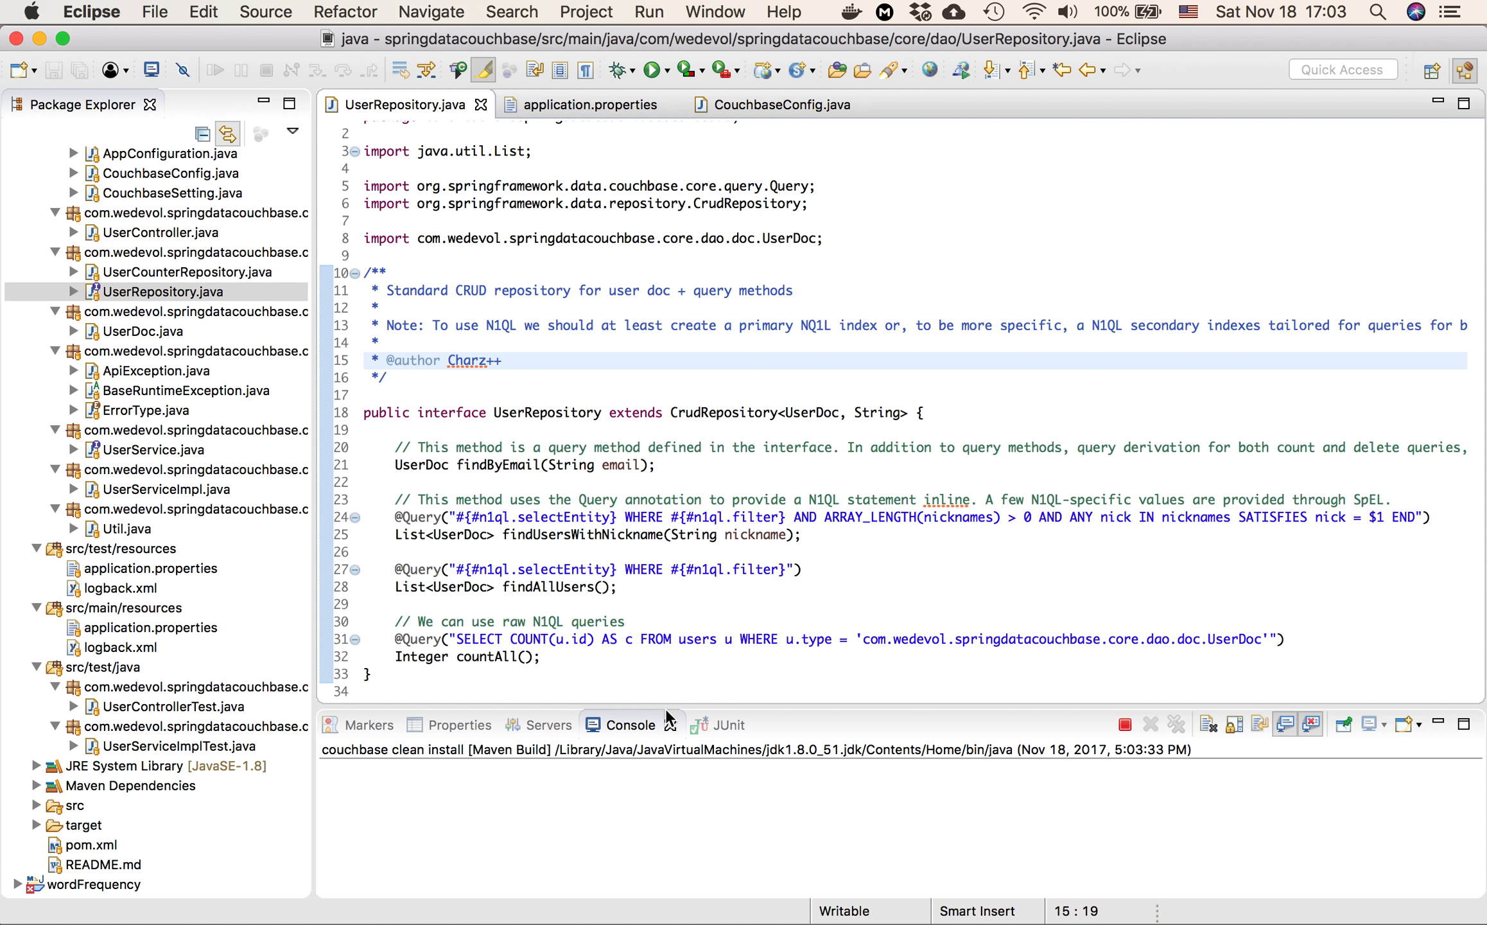
drag(666, 708, 690, 581)
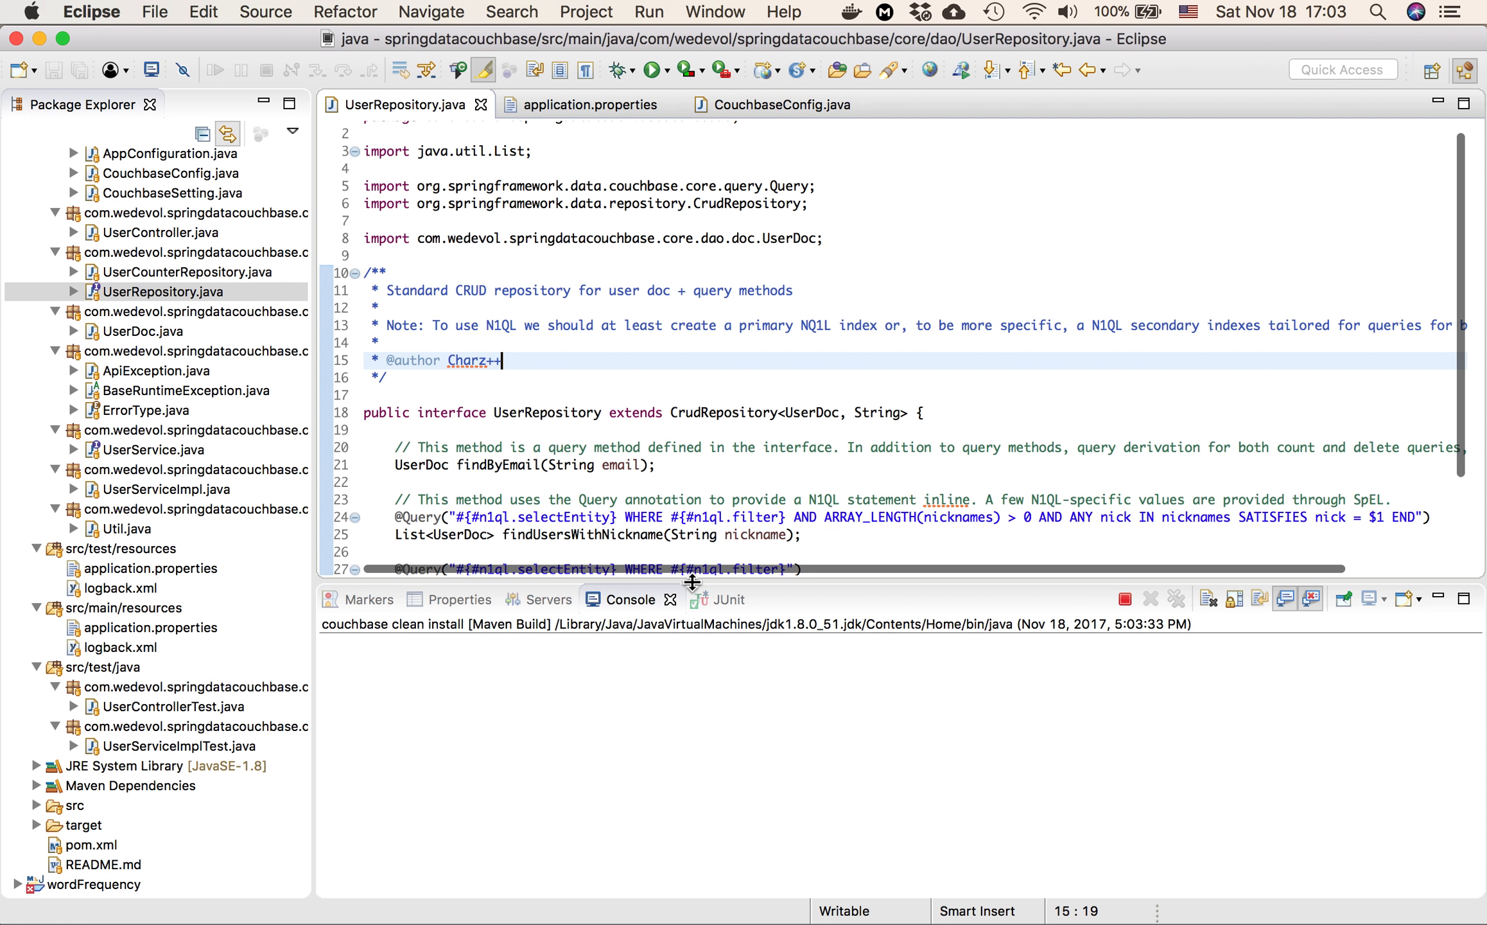
Switch to Safari and review the cluster's security users and its buckets while the build runs
key(super+Tab)
click(113, 573)
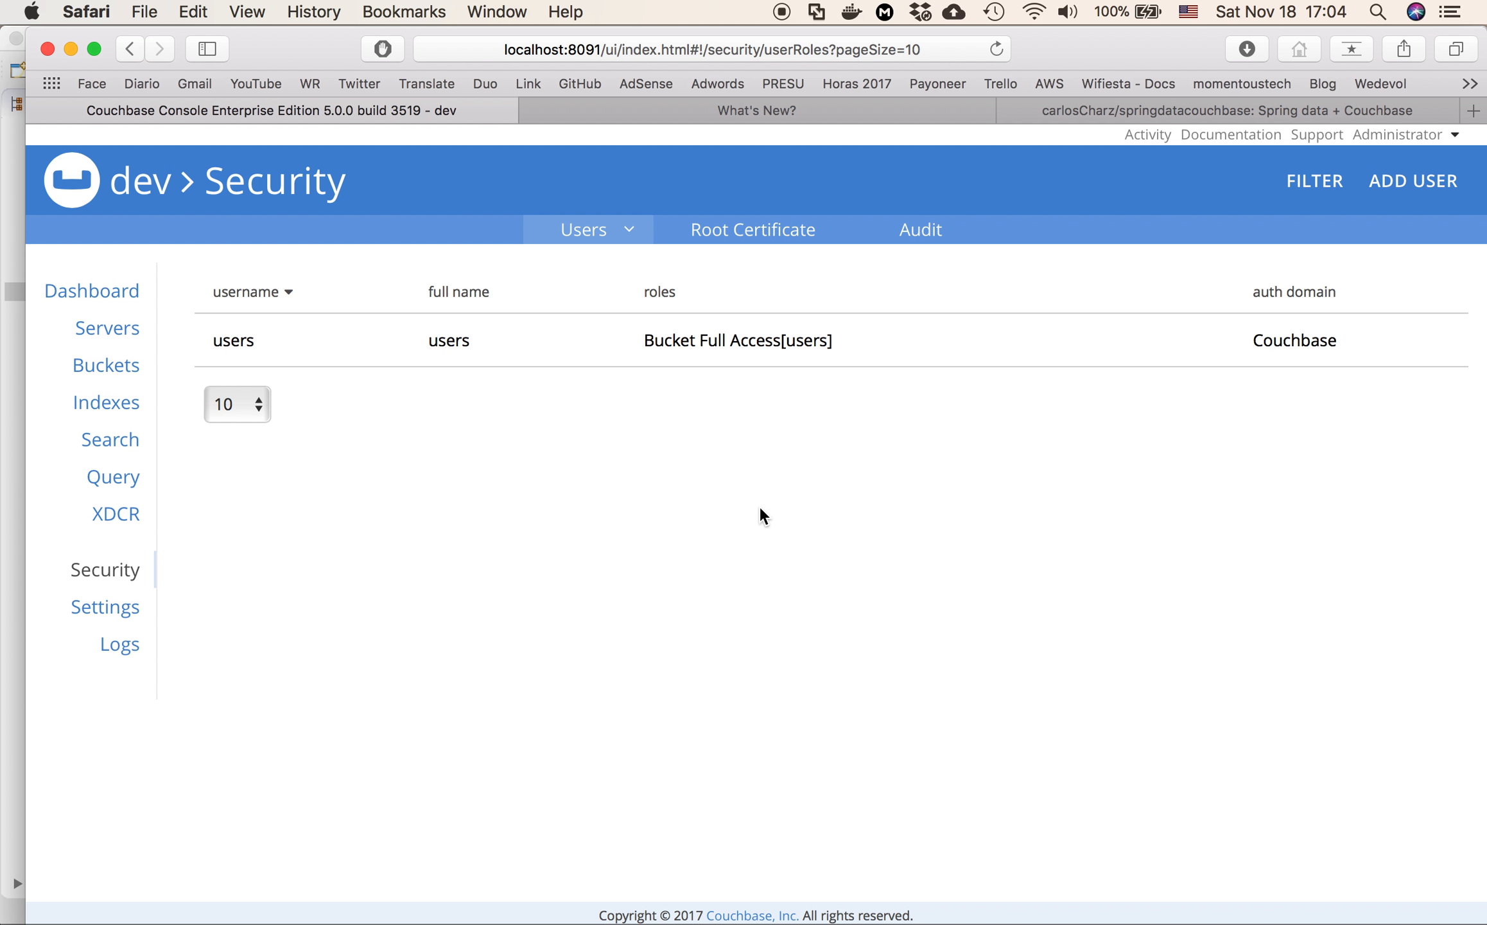
click(113, 364)
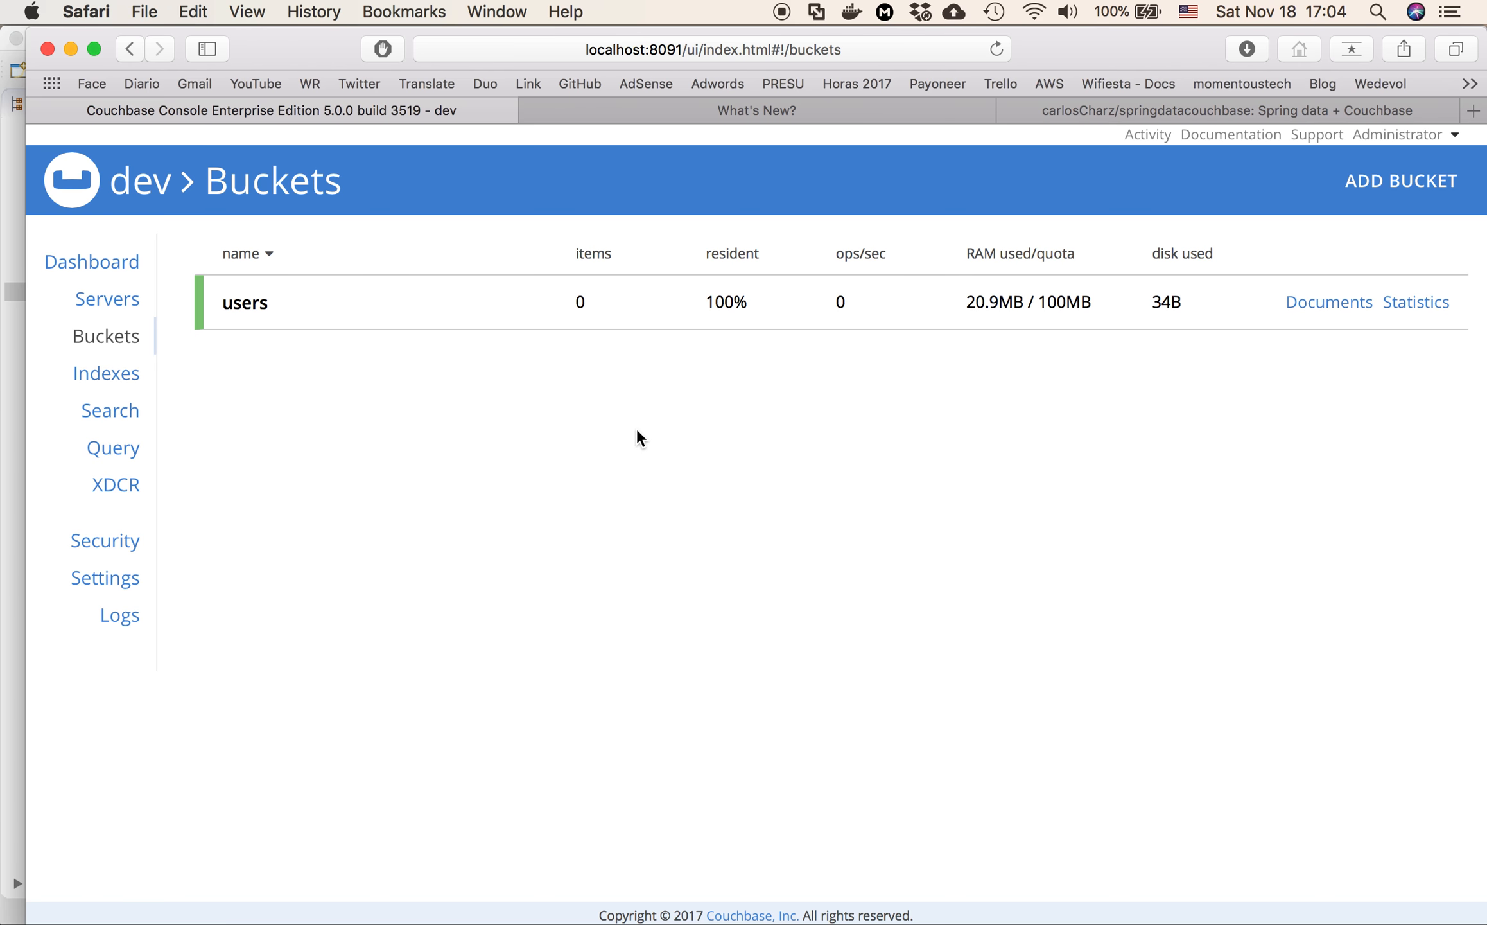
click(111, 539)
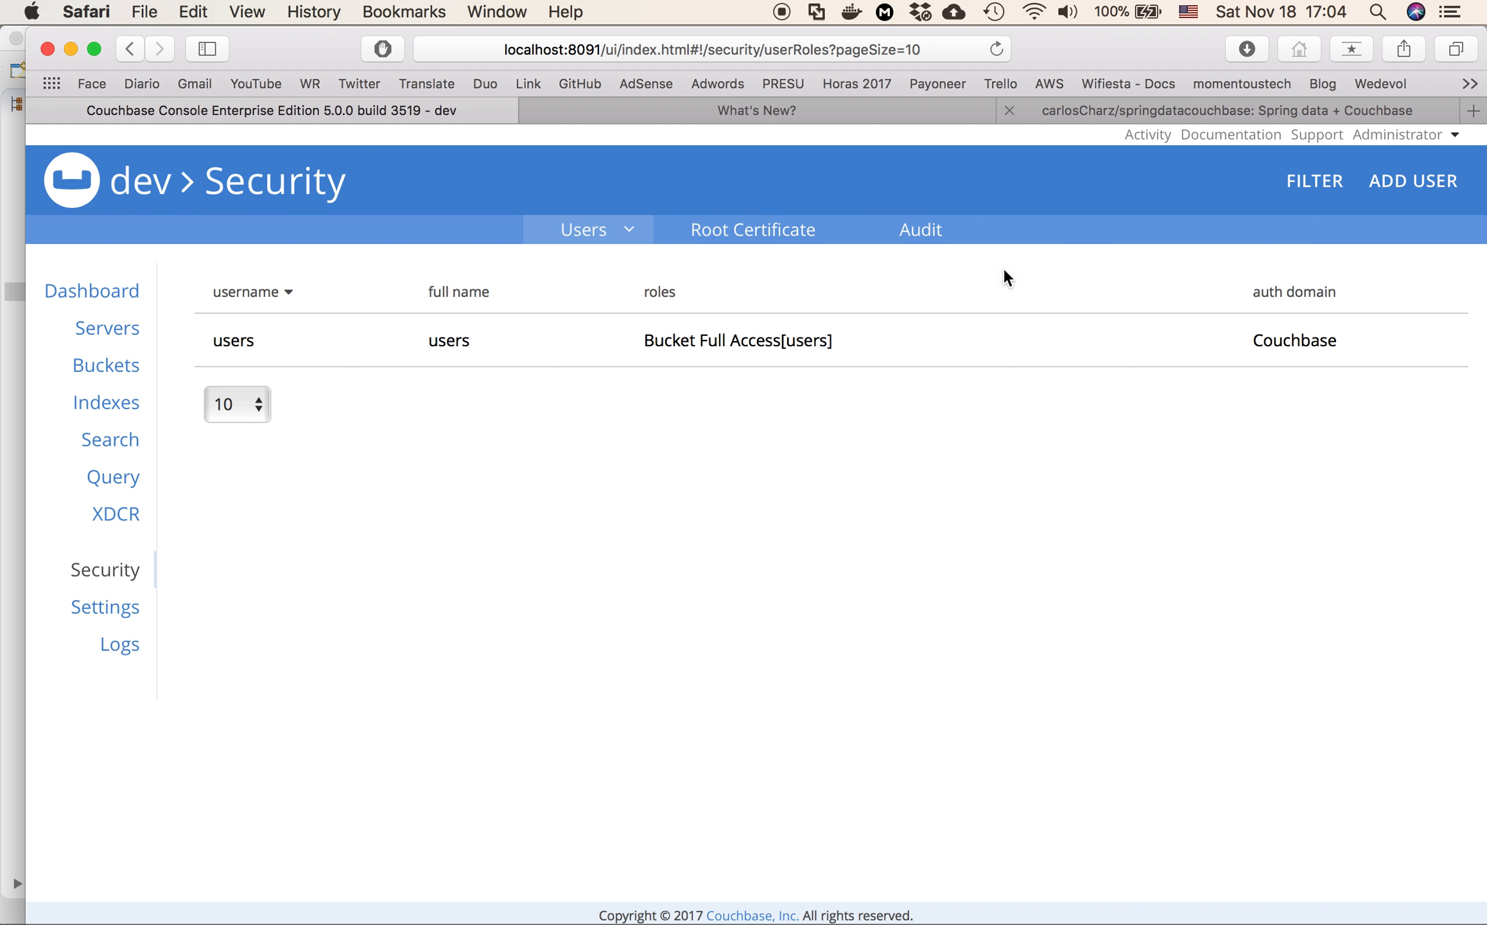
Return to Eclipse and remove the terminated Maven build from the console
key(super+Tab)
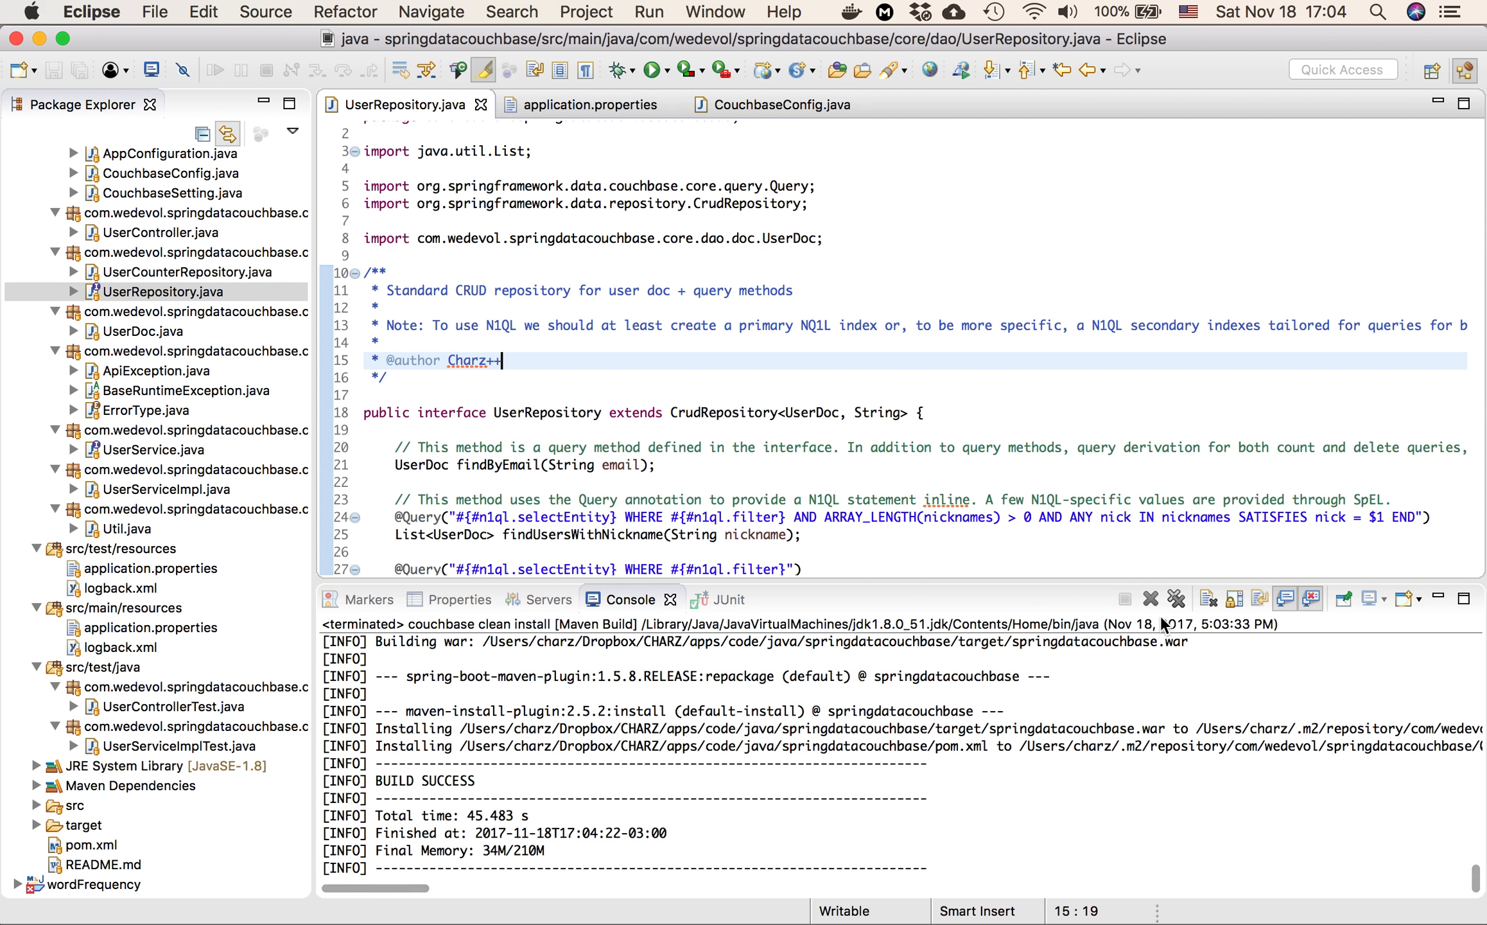
click(1150, 598)
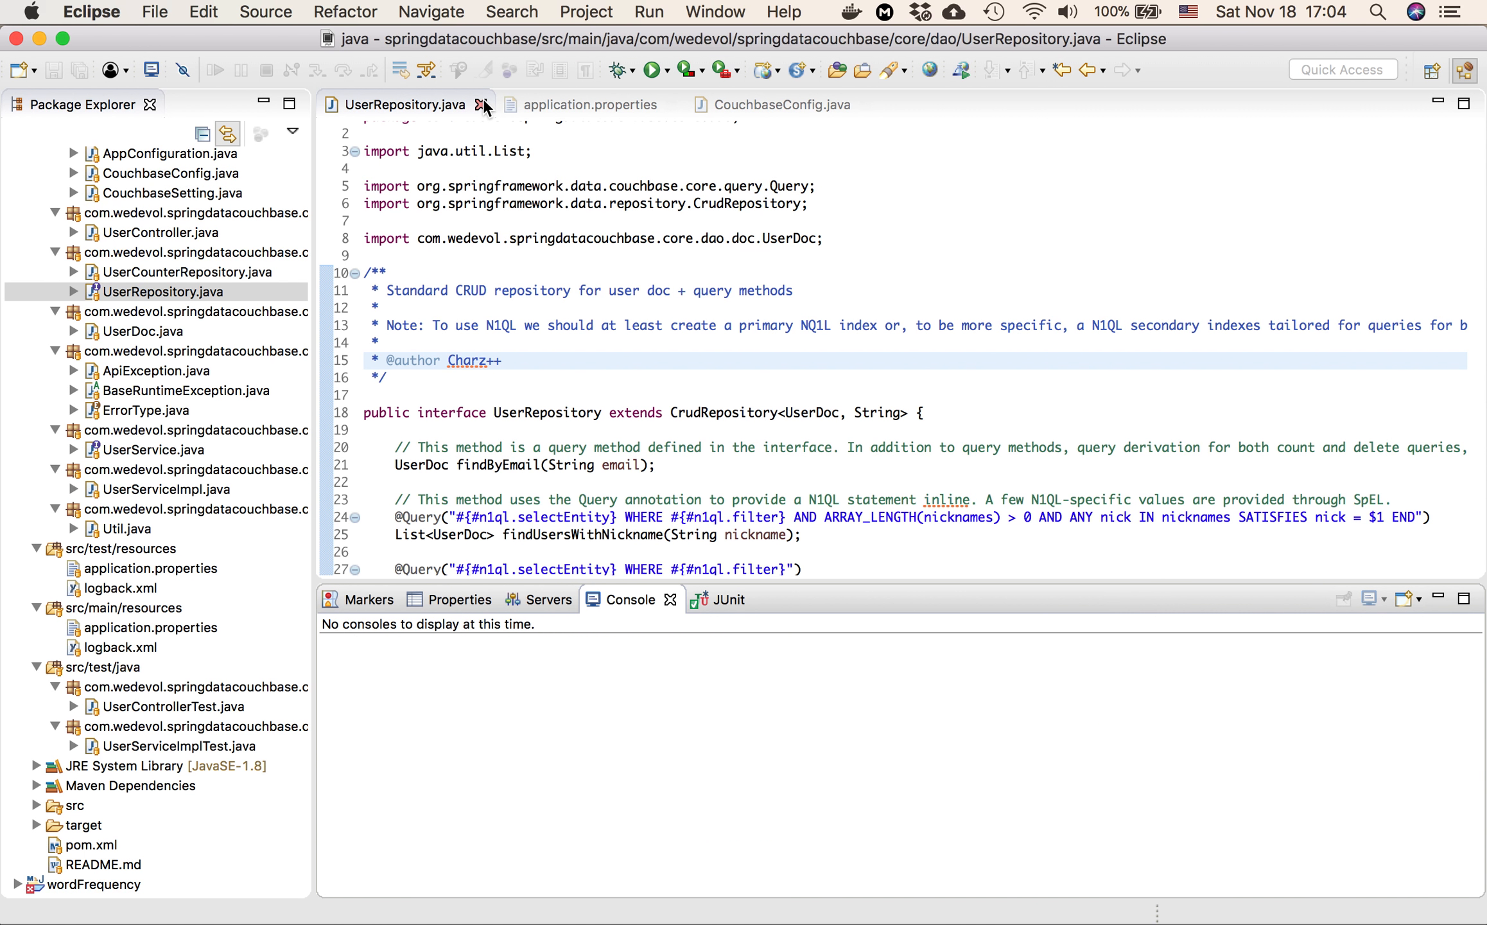